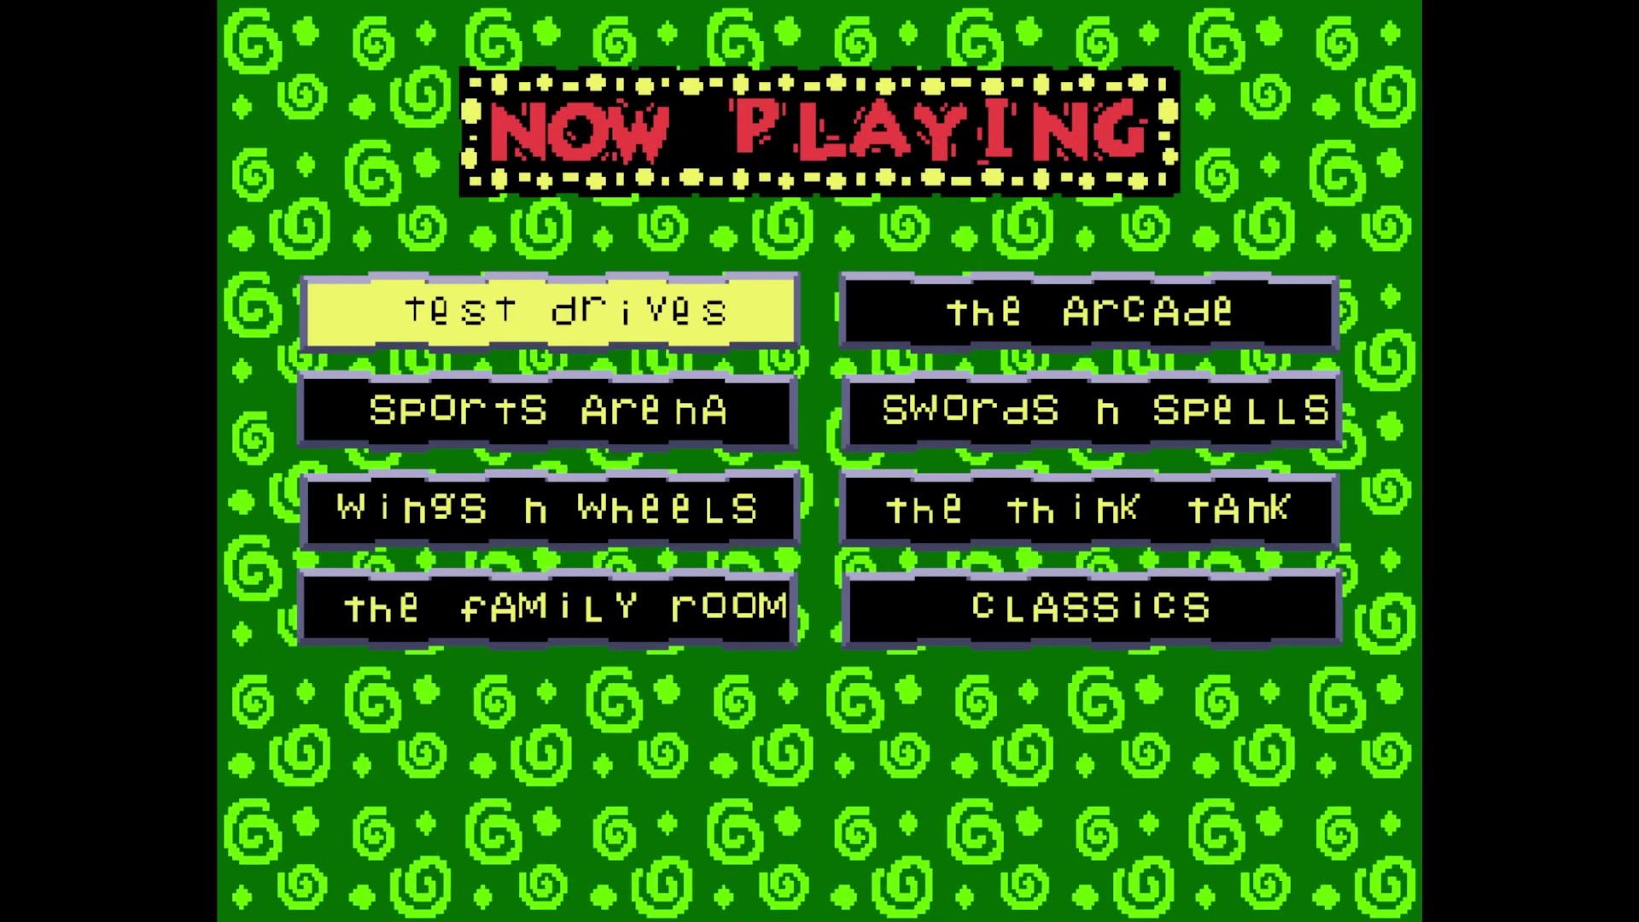
Step: Open The Family Room category in the Sega Channel menu and browse down its list of games
key(Down)
key(Down)
key(Down)
key(Return)
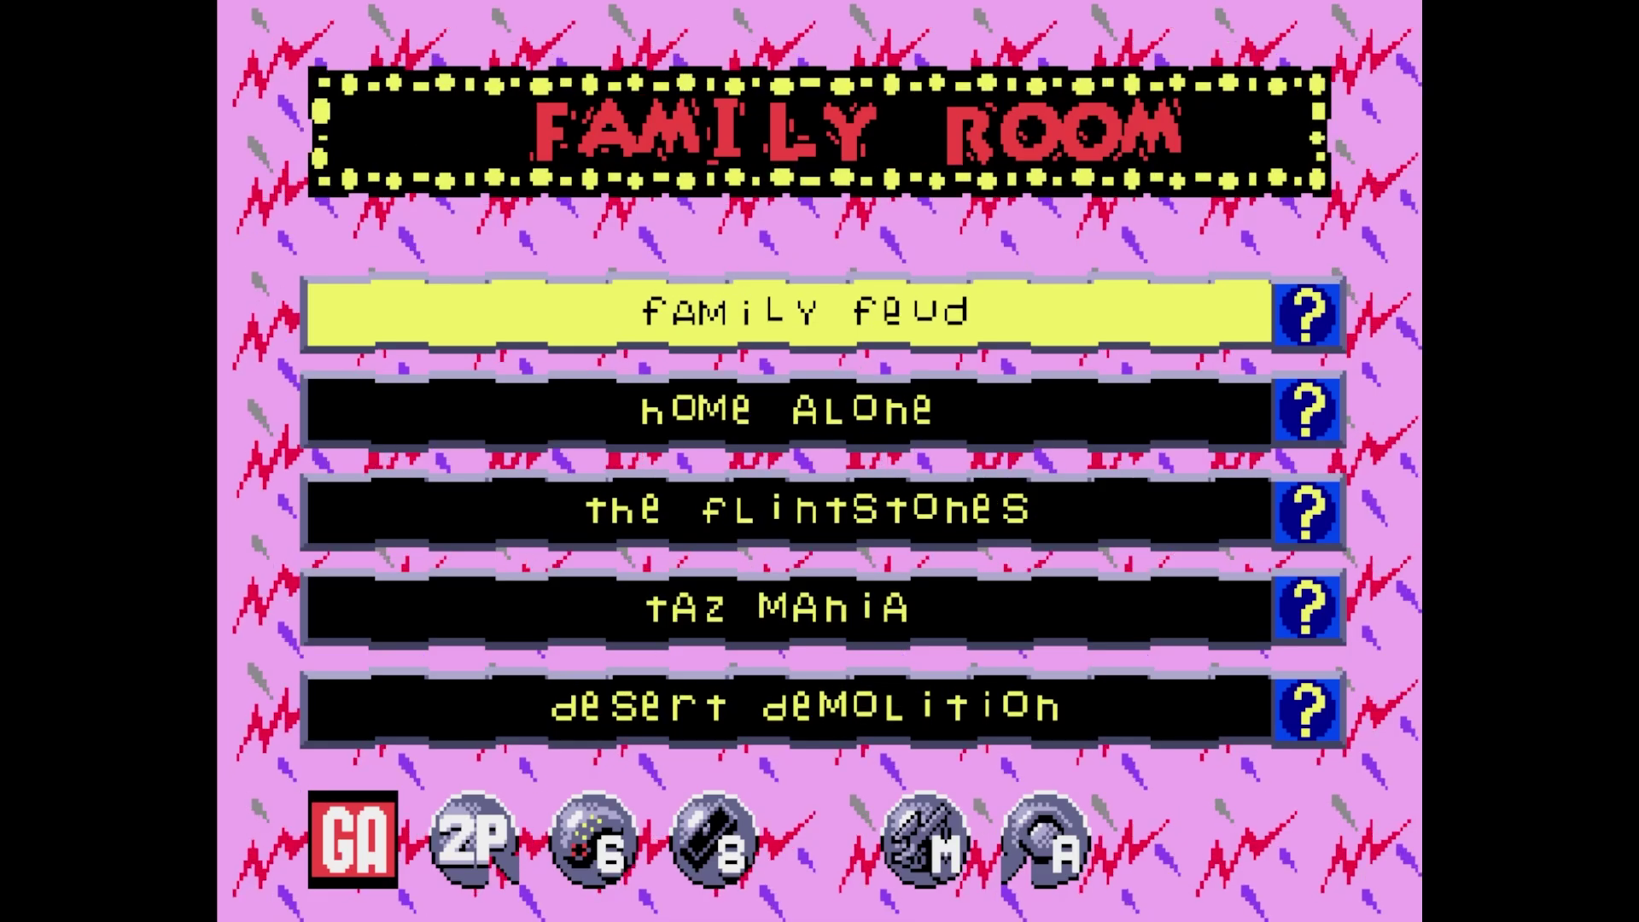
key(Down)
key(Down)
key(Down)
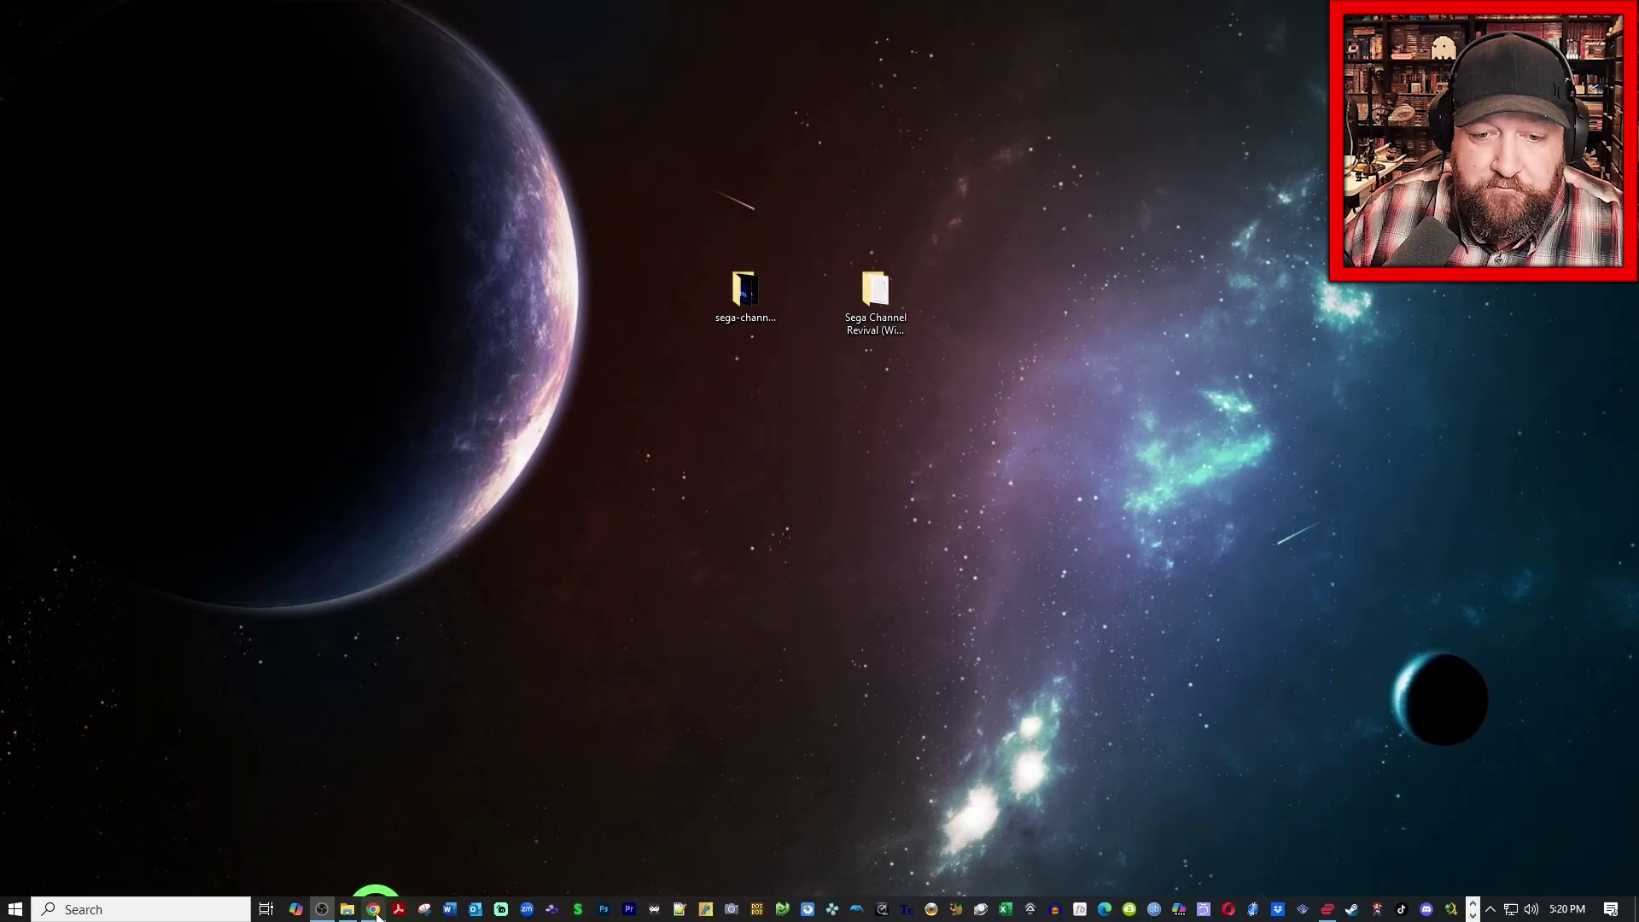
Step: Switch to Chrome and review the Sega Channel Revival - Complete Collection file list on archive.org and the RetroArch website
click(373, 909)
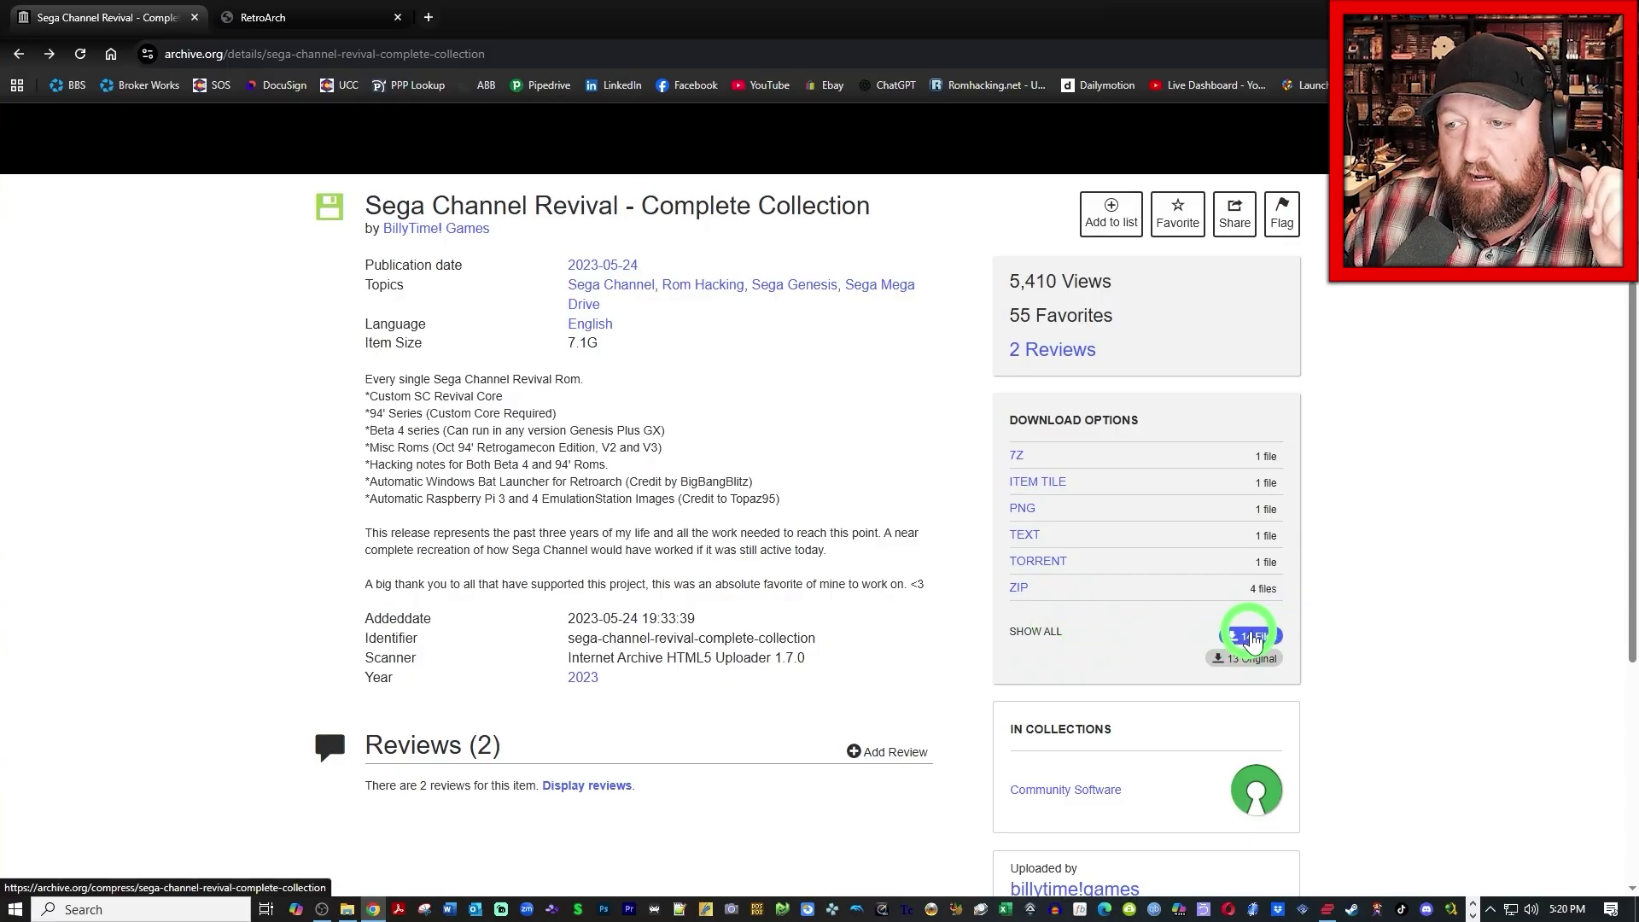
click(1034, 632)
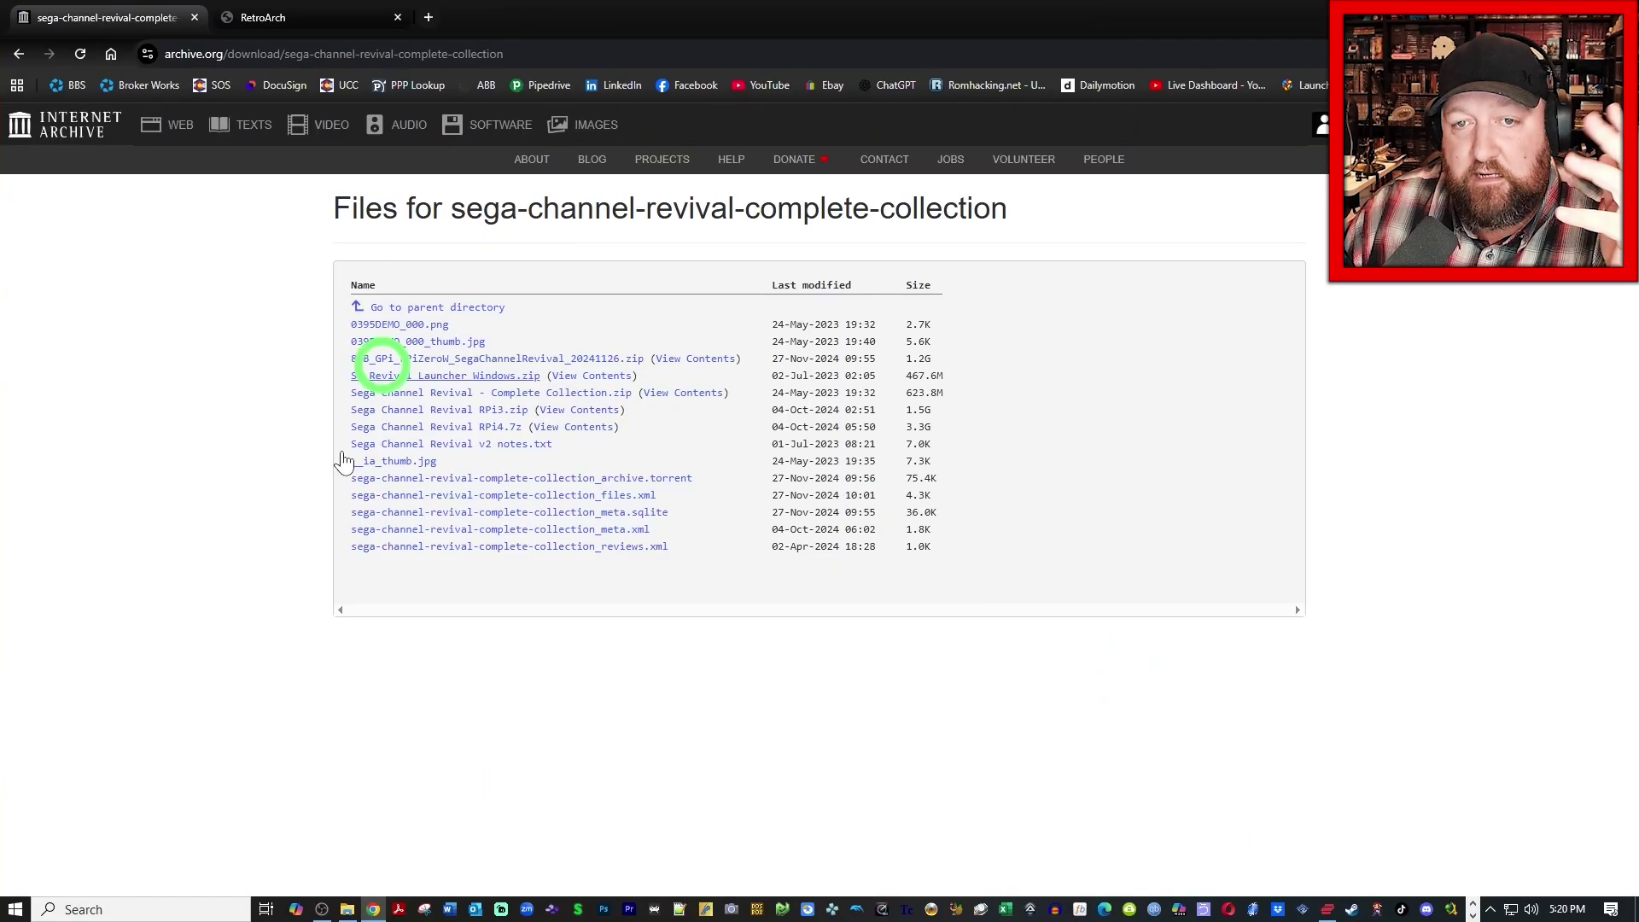
click(18, 55)
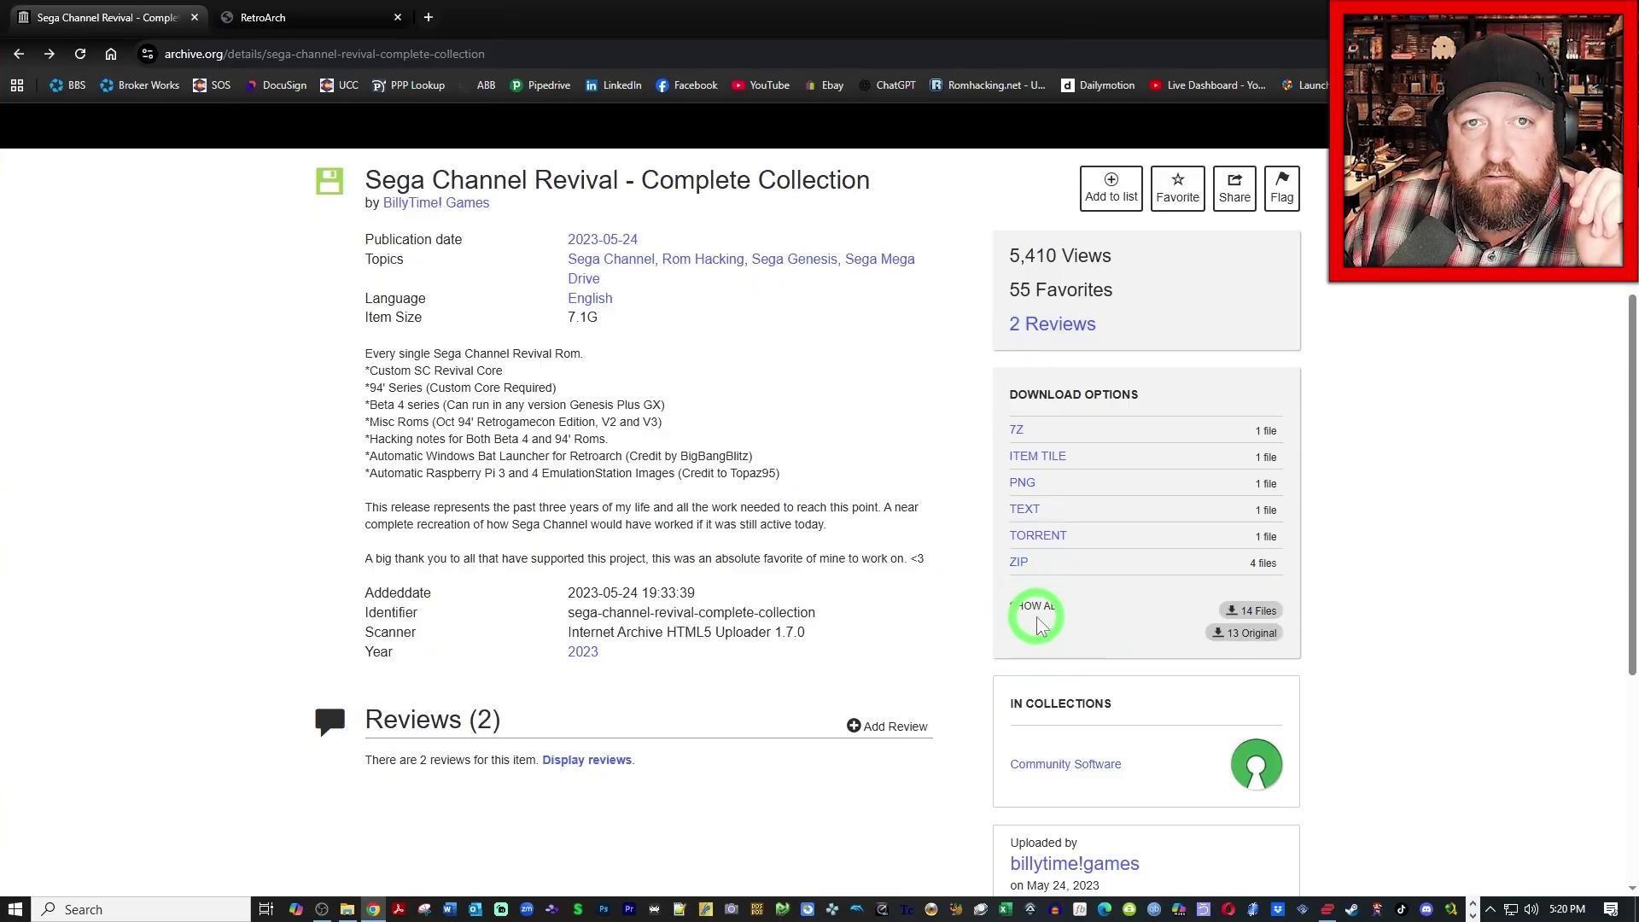
click(268, 20)
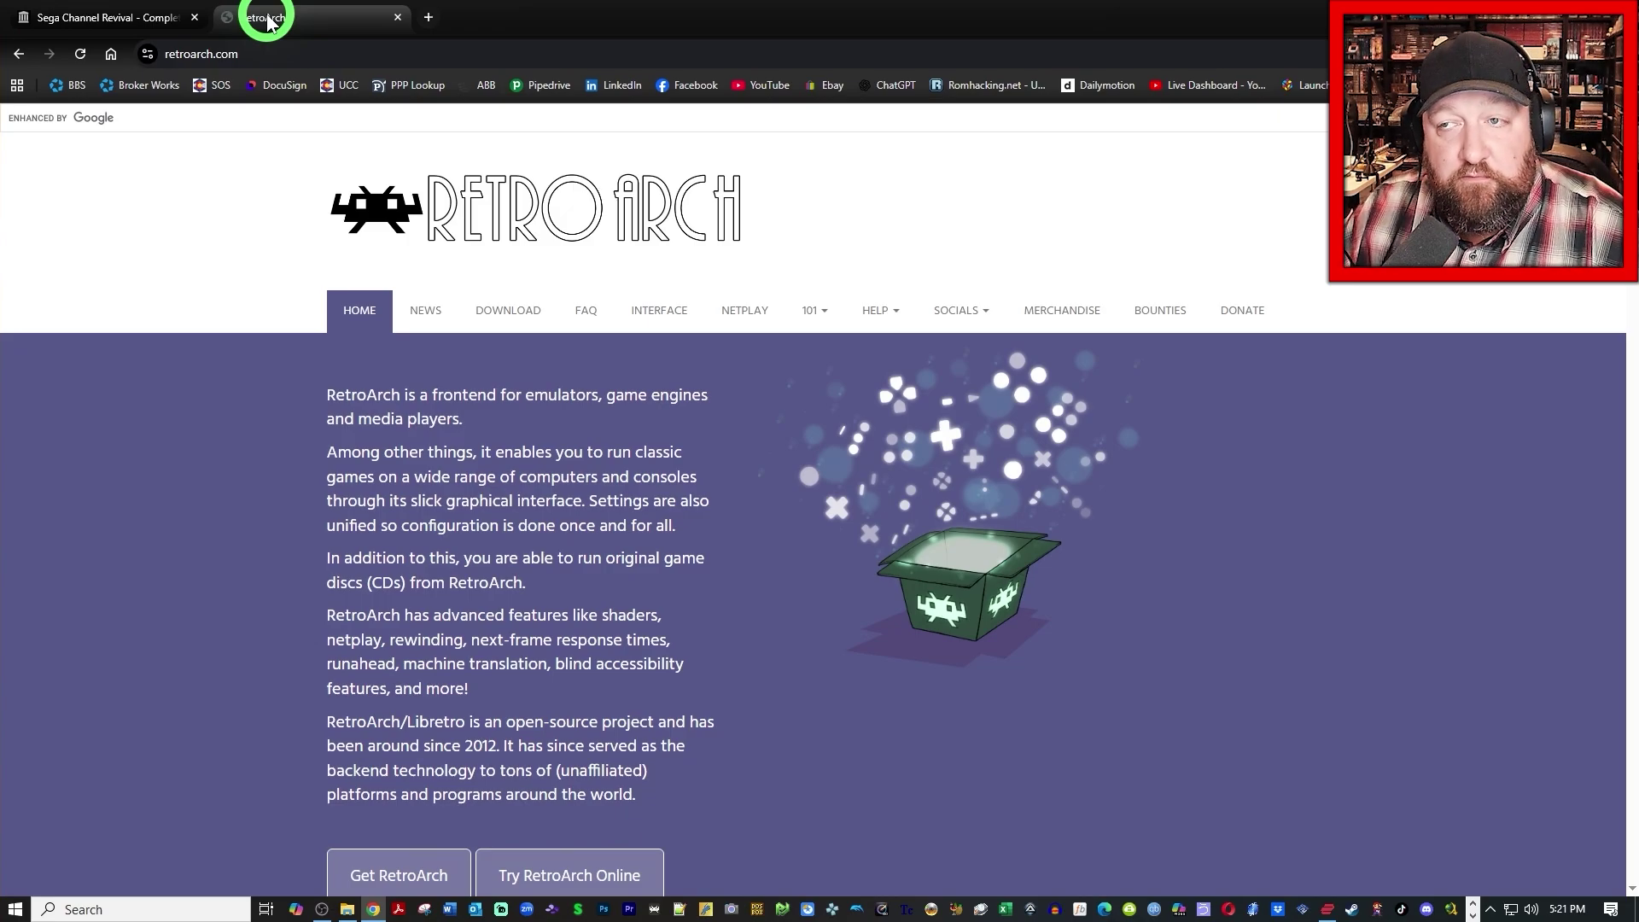
click(1543, 17)
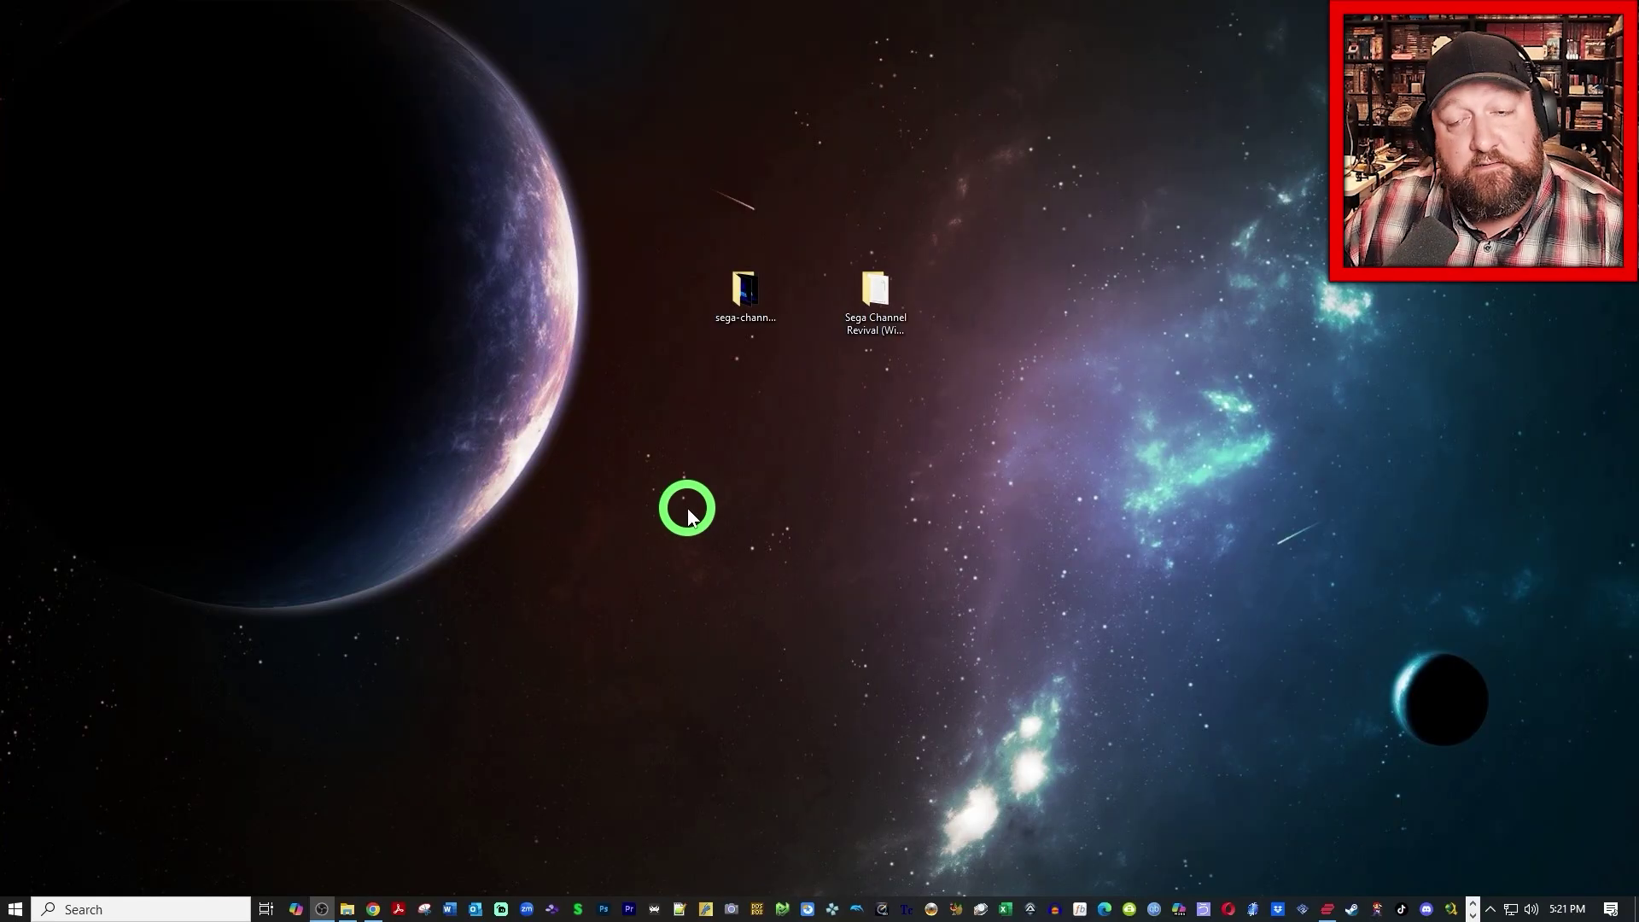
Step: Open the downloaded sega-channel-revival-complete-collection folder and view the main folder inside Sega Channel Revival - Complete Collection.zip
double_click(749, 287)
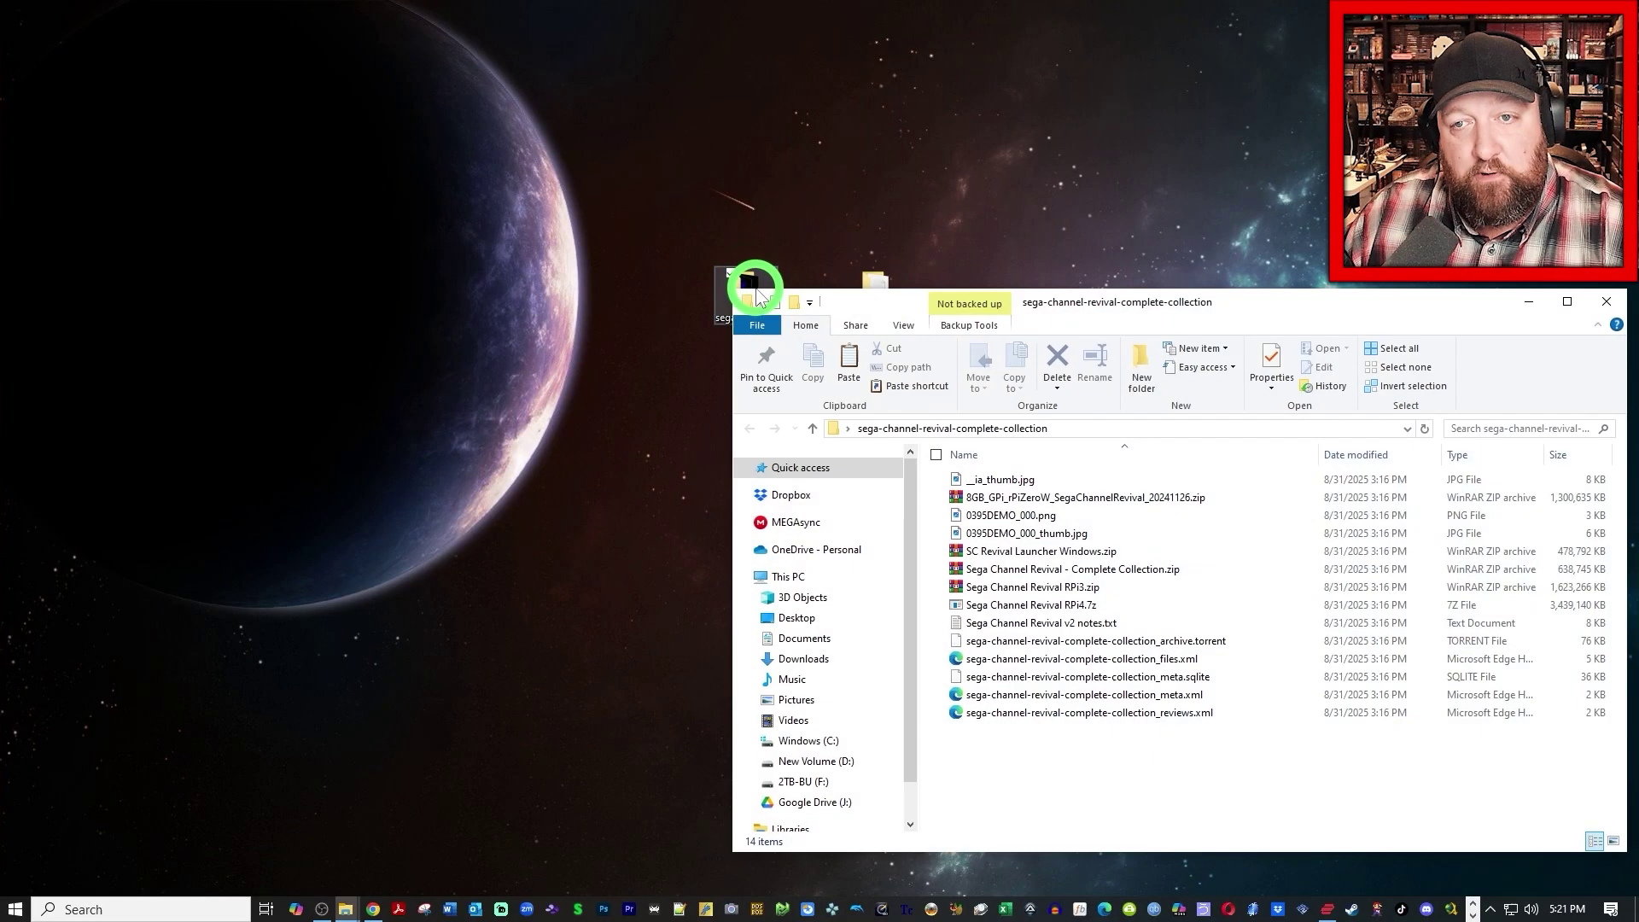
drag(1280, 302, 970, 178)
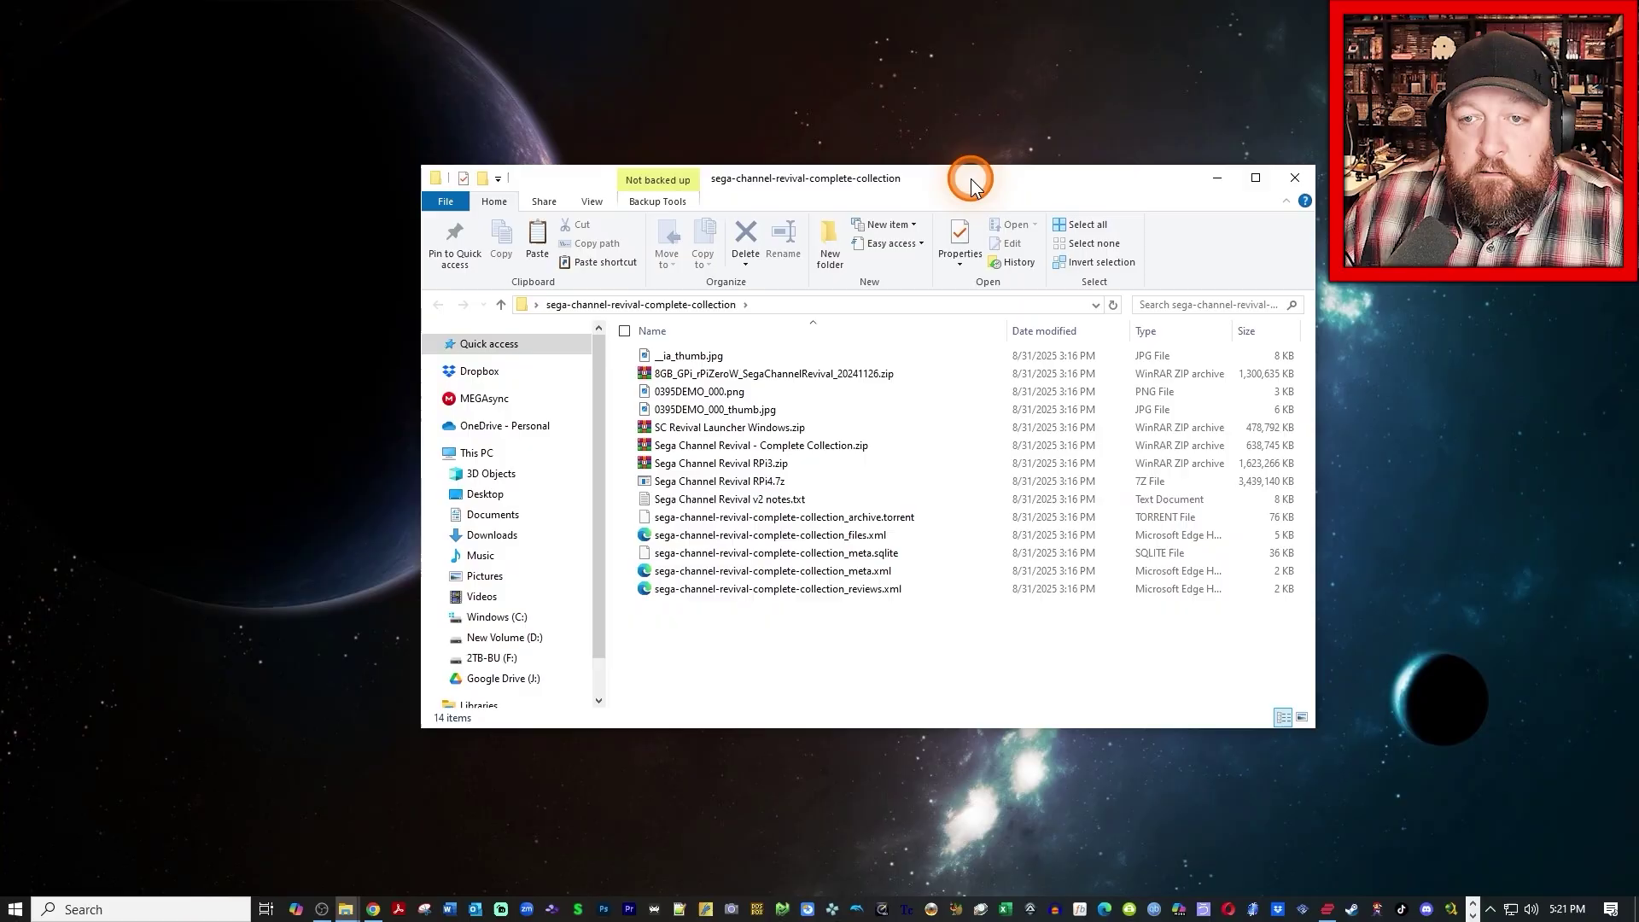
double_click(832, 446)
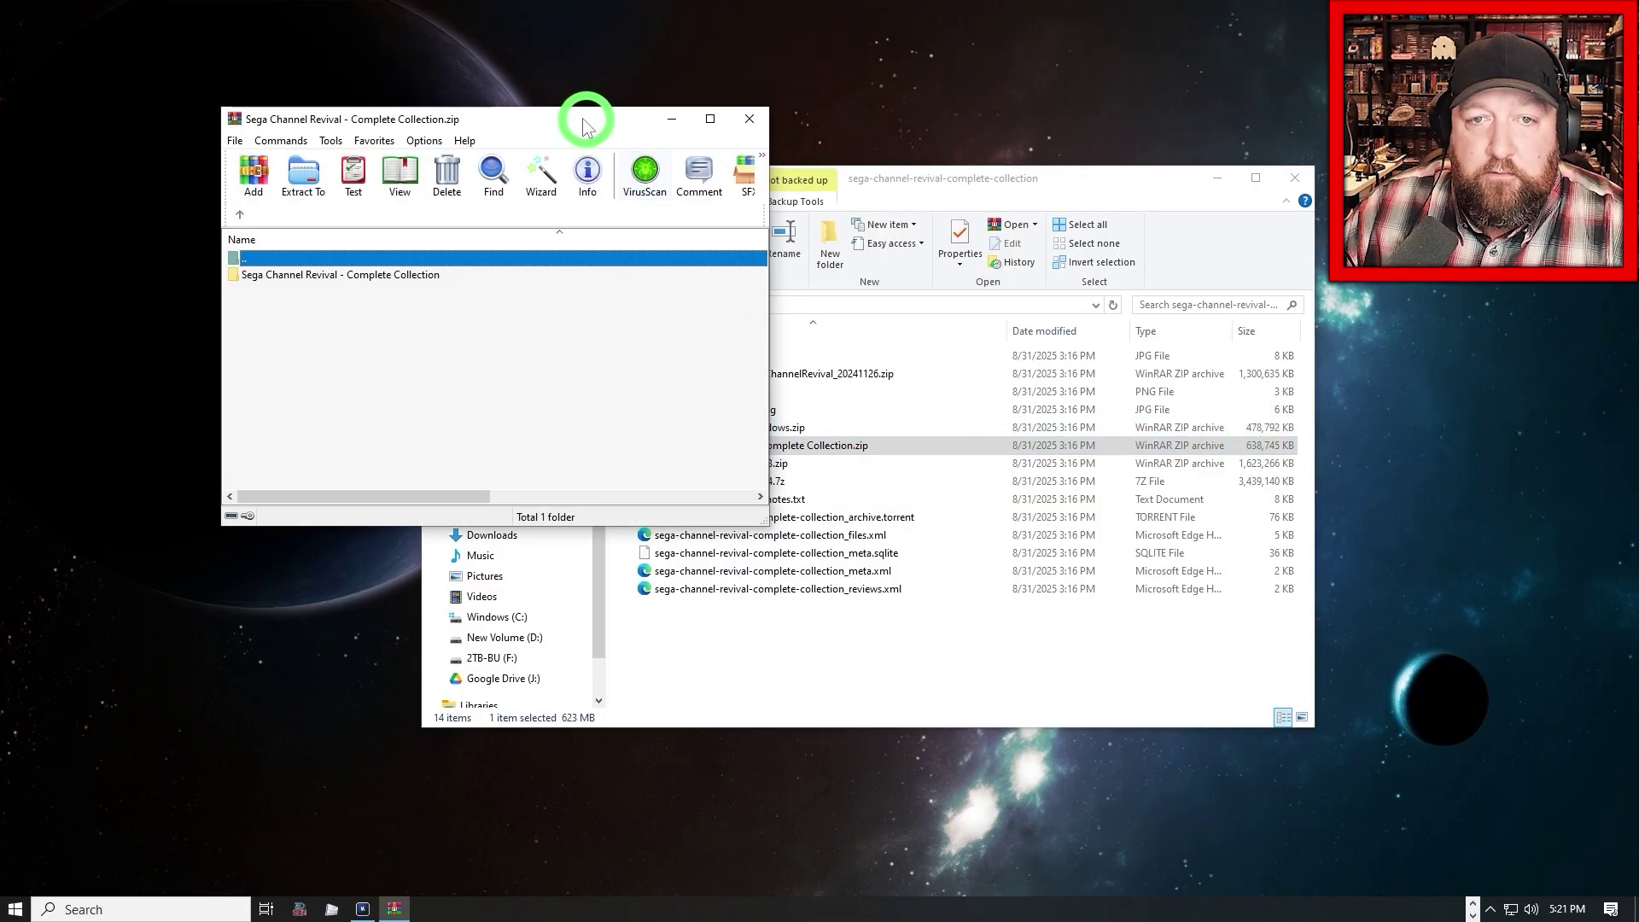
drag(583, 124, 868, 129)
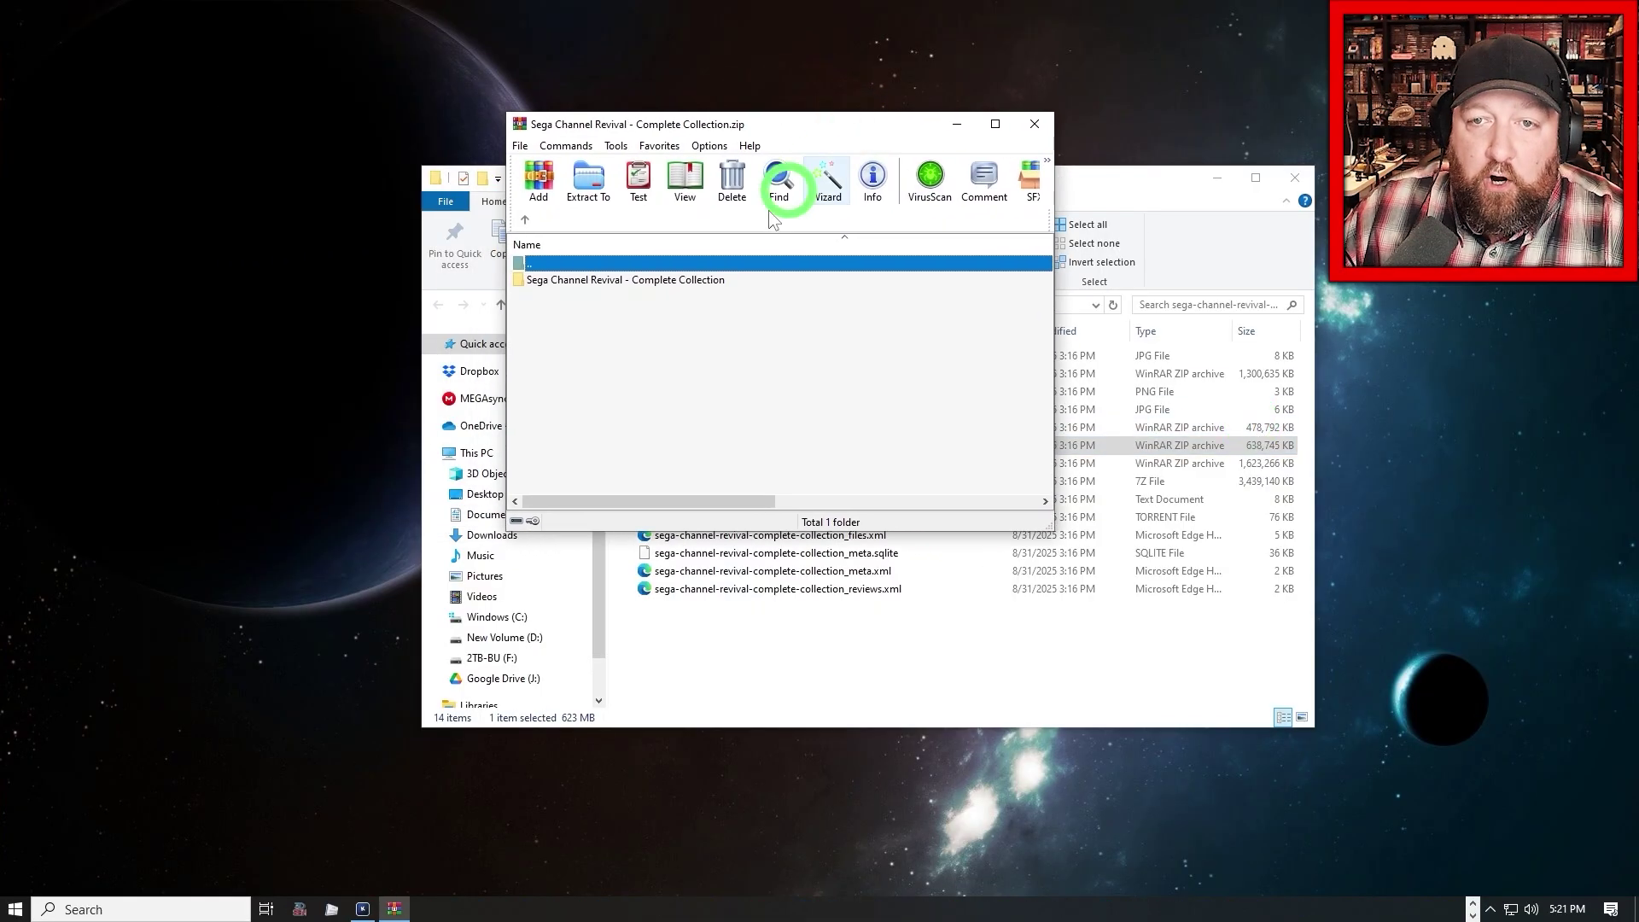
double_click(686, 281)
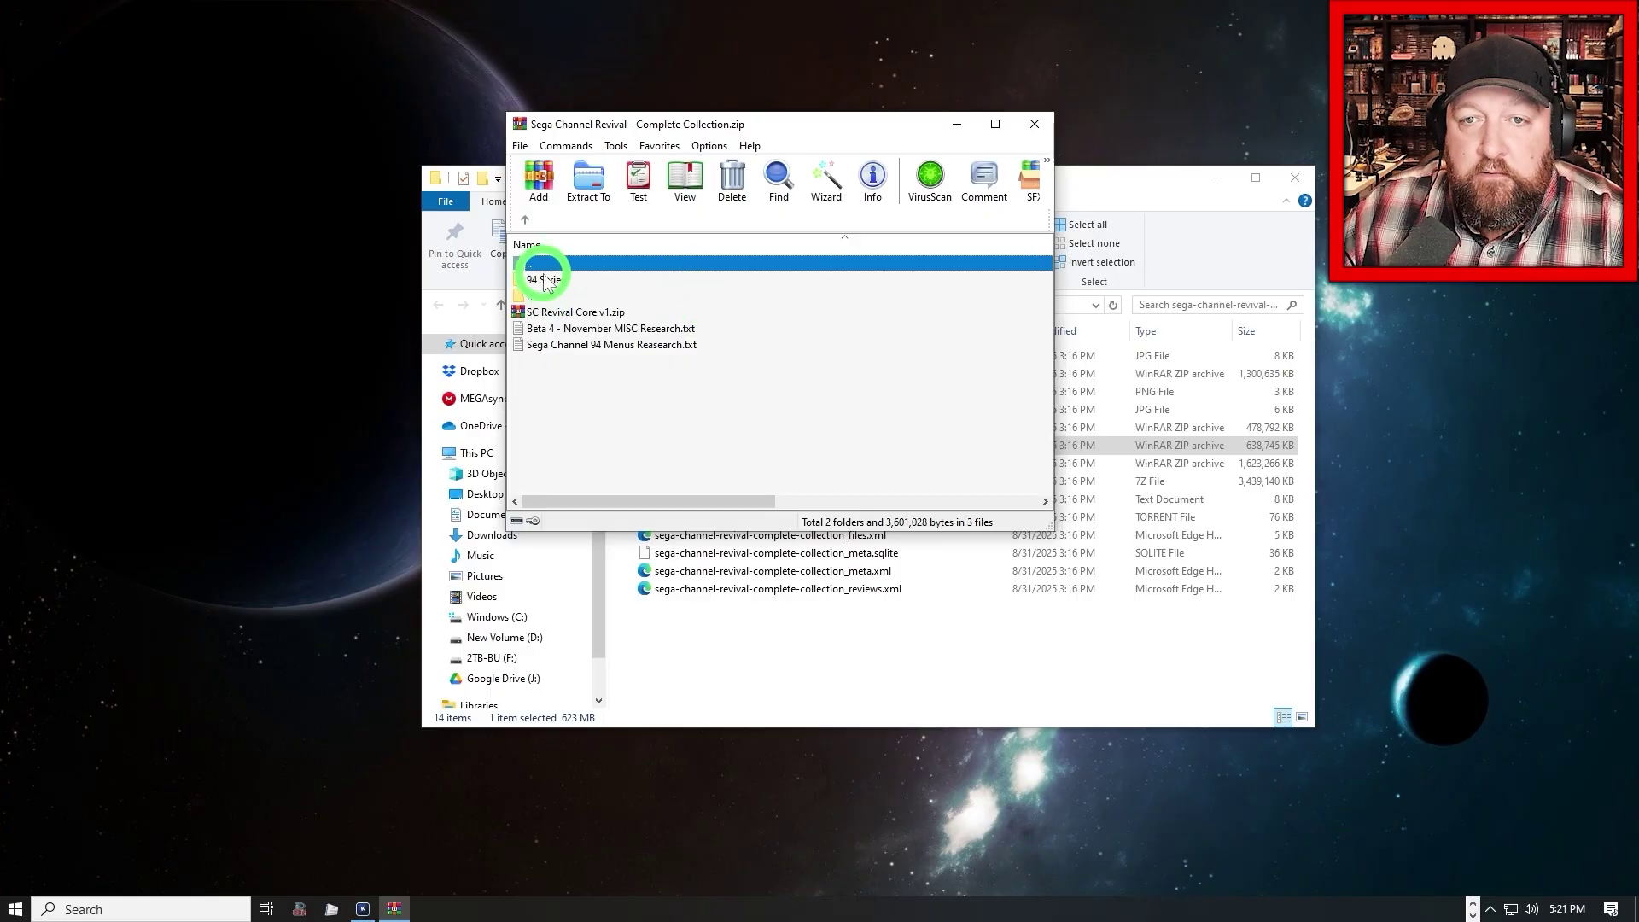
Step: Examine the ROM files in the archive's 94 Series and Misc folders, returning to the parent folder
double_click(543, 280)
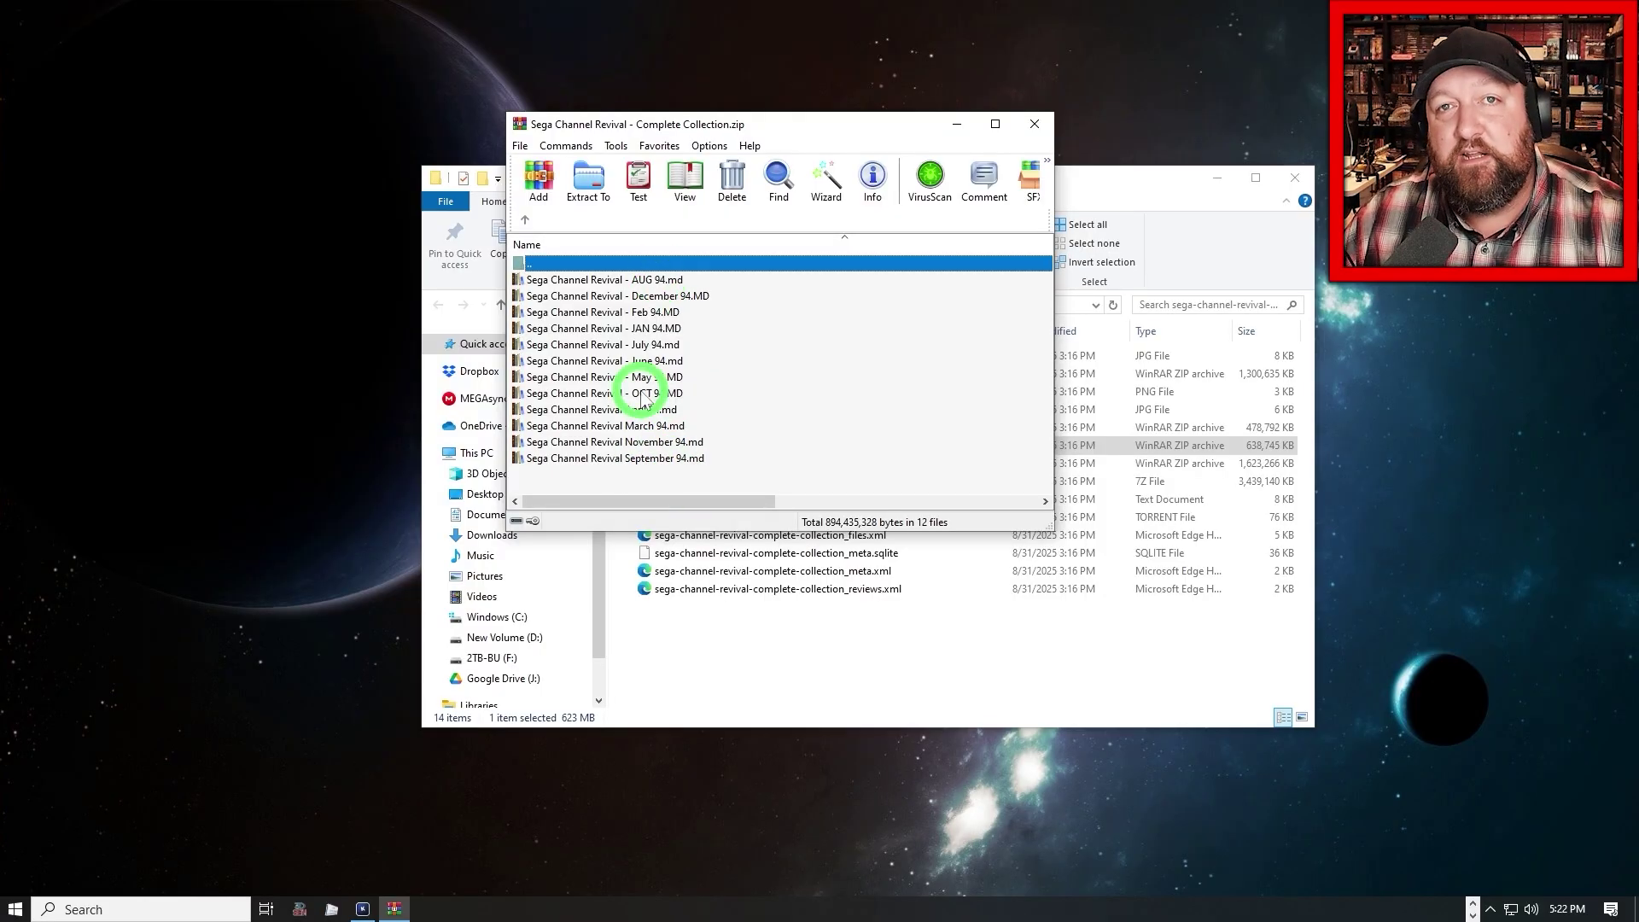
click(524, 222)
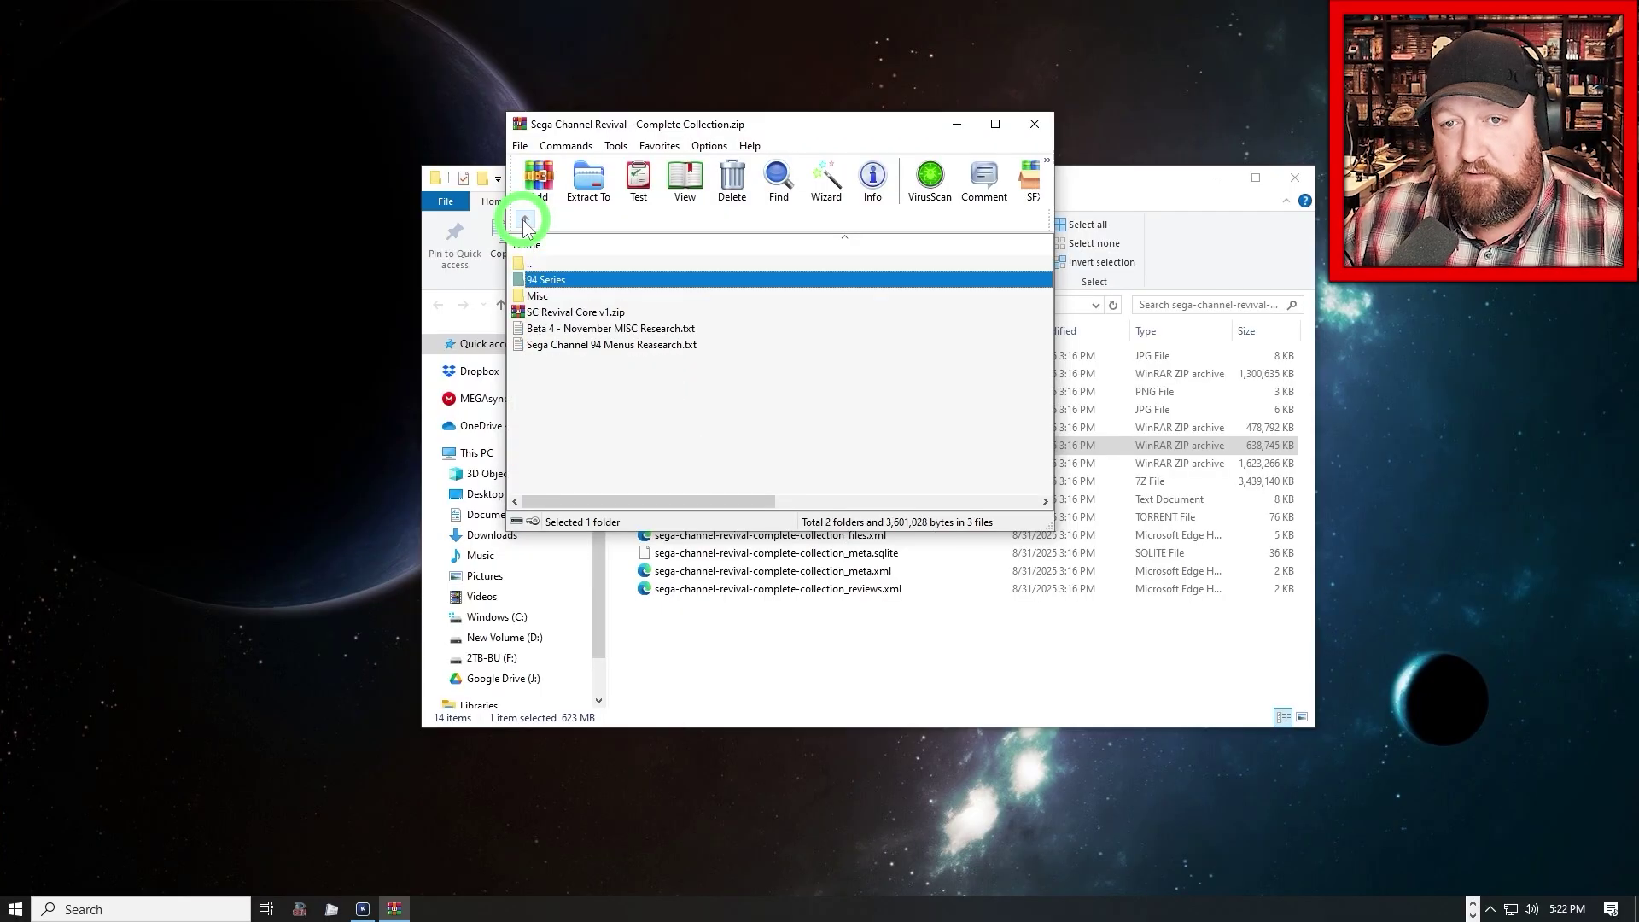
click(547, 299)
double_click(547, 299)
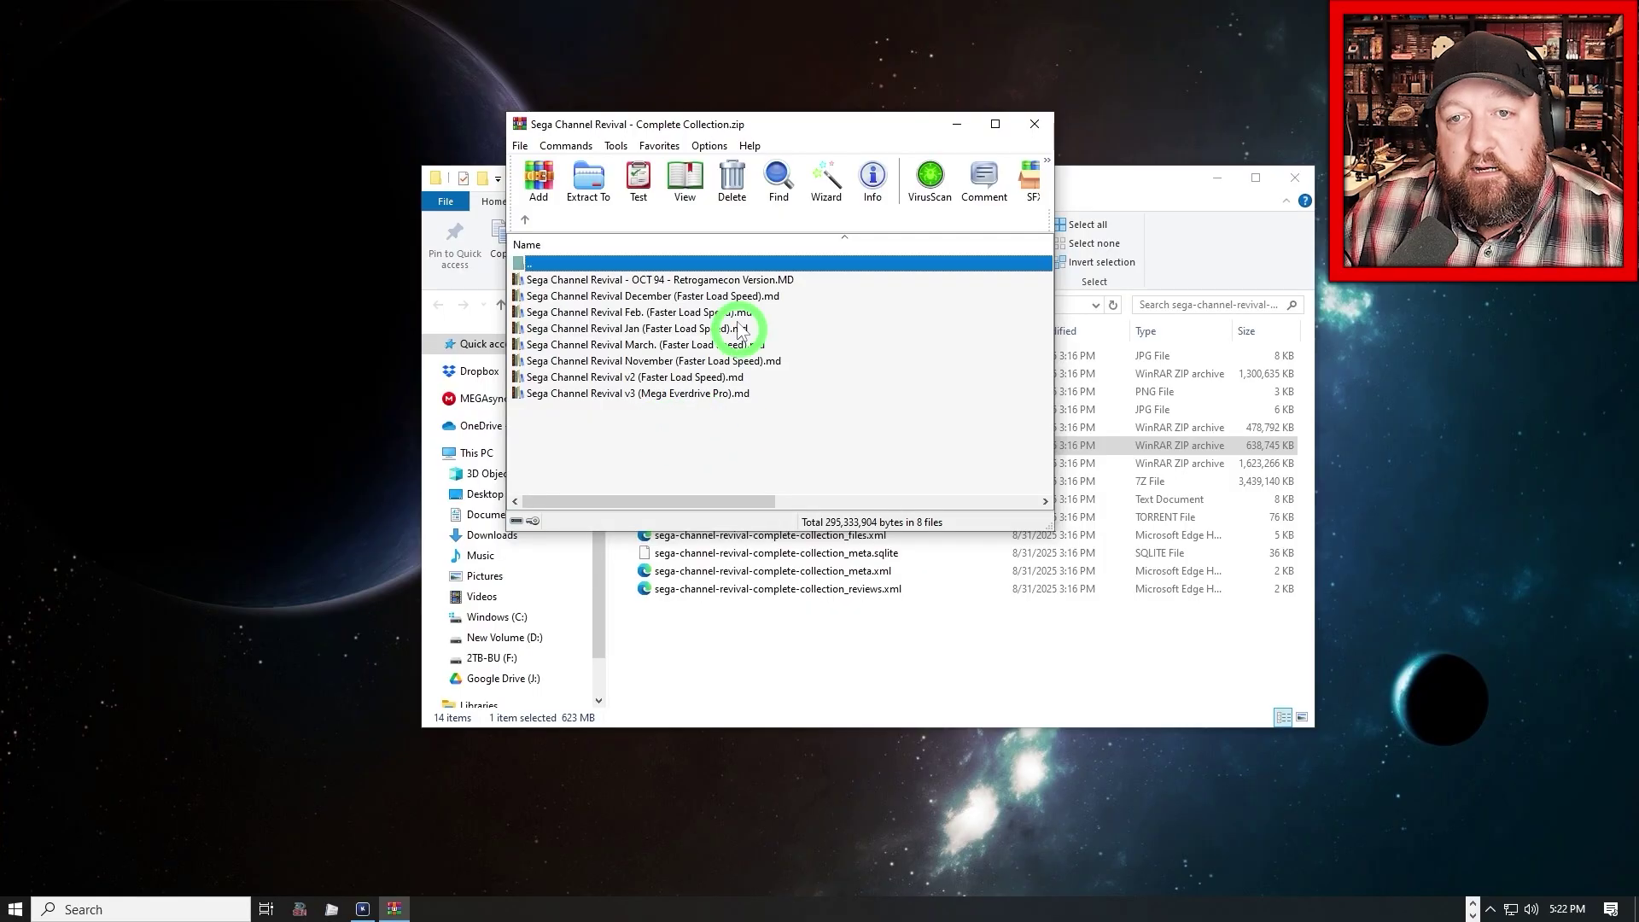
click(668, 377)
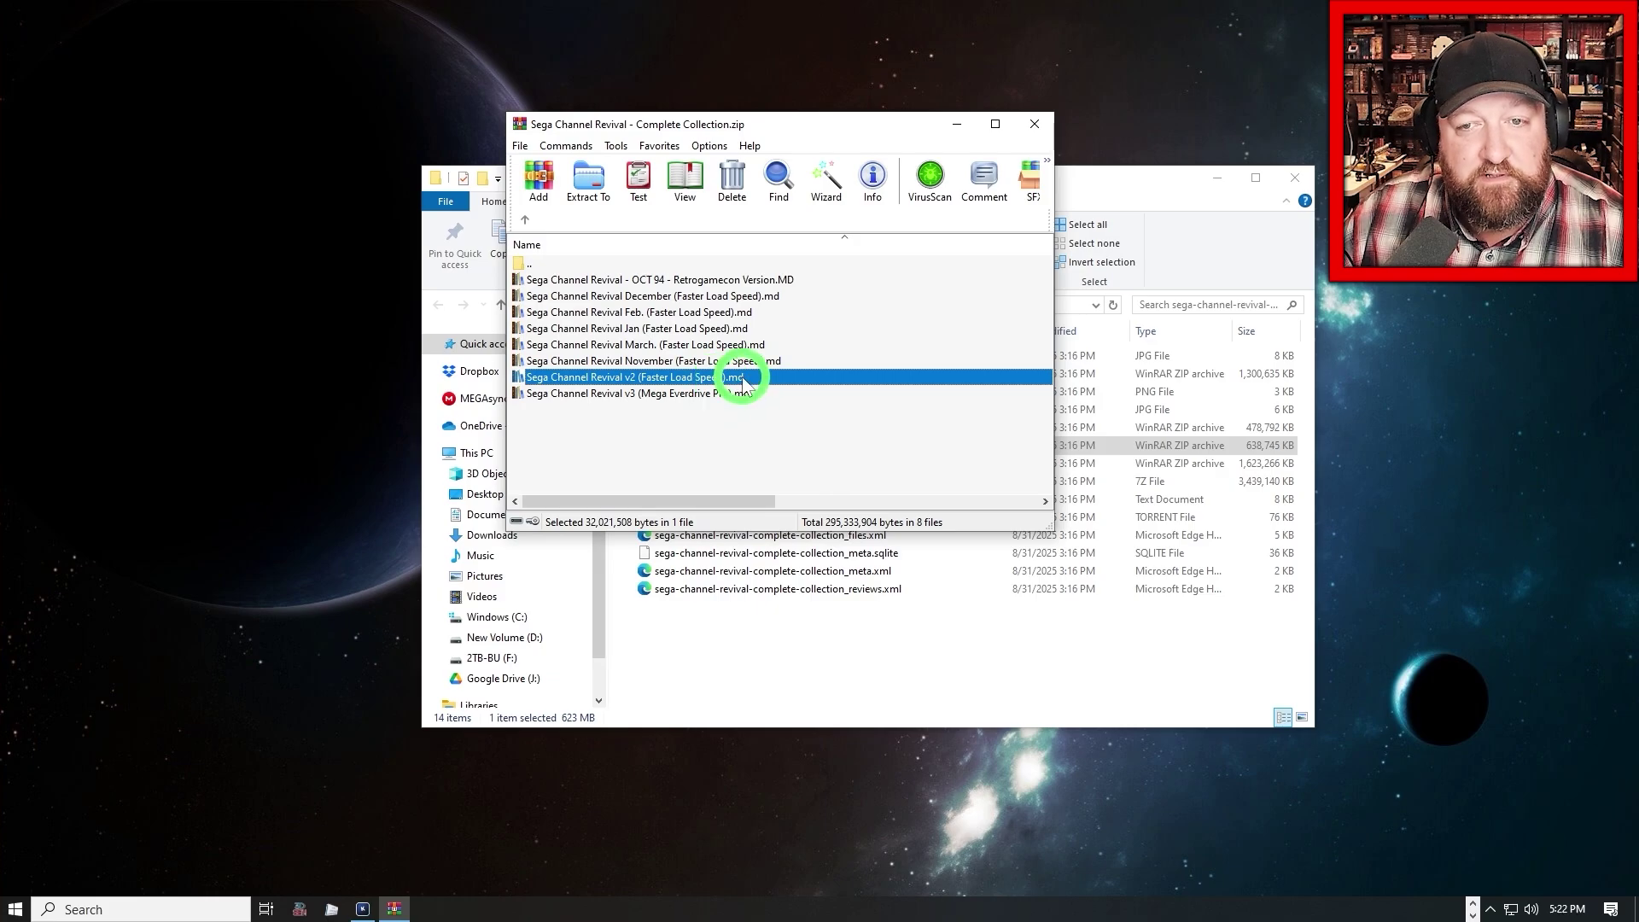
click(524, 219)
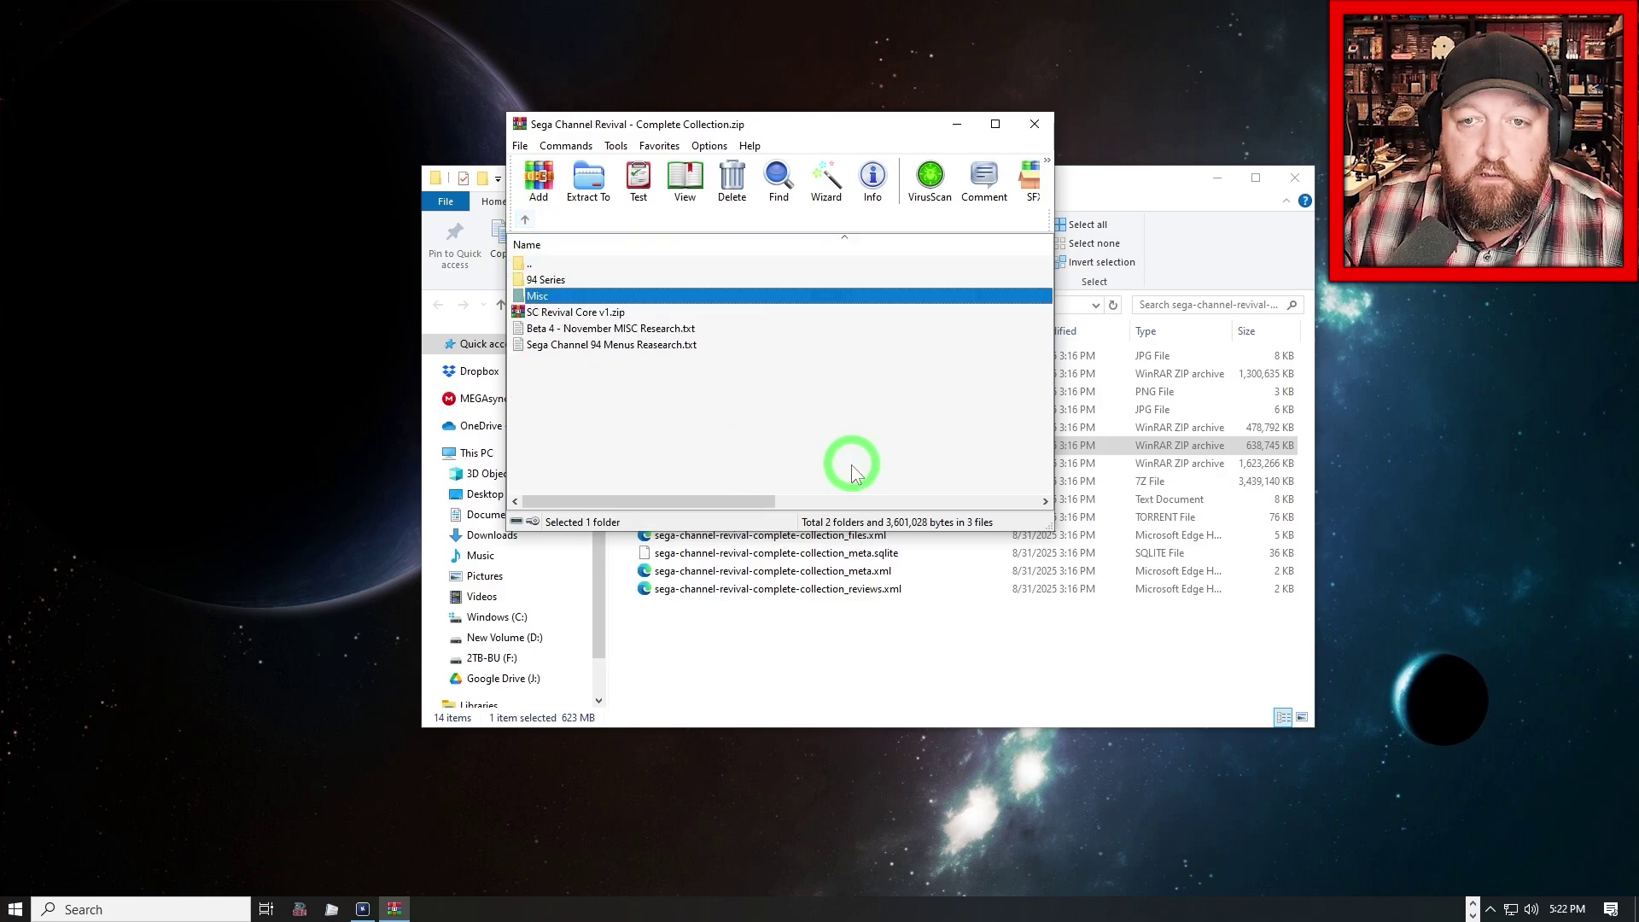
Step: Inspect the platform folders inside SC Revival Core v1.zip, and close both archives and the collection folder
double_click(577, 312)
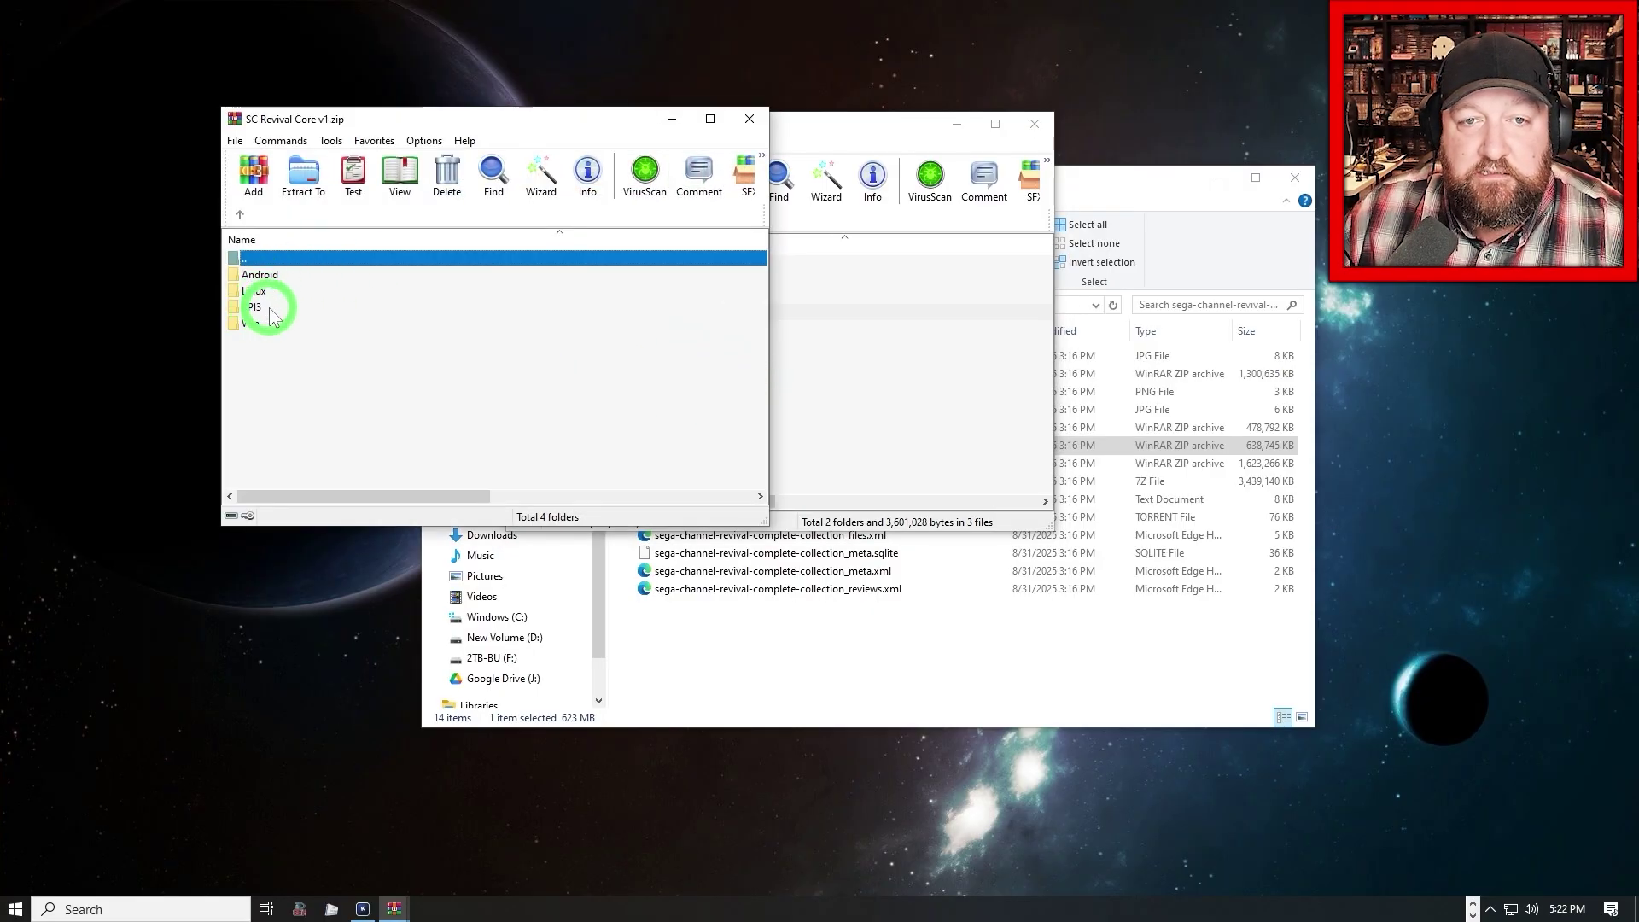
click(755, 124)
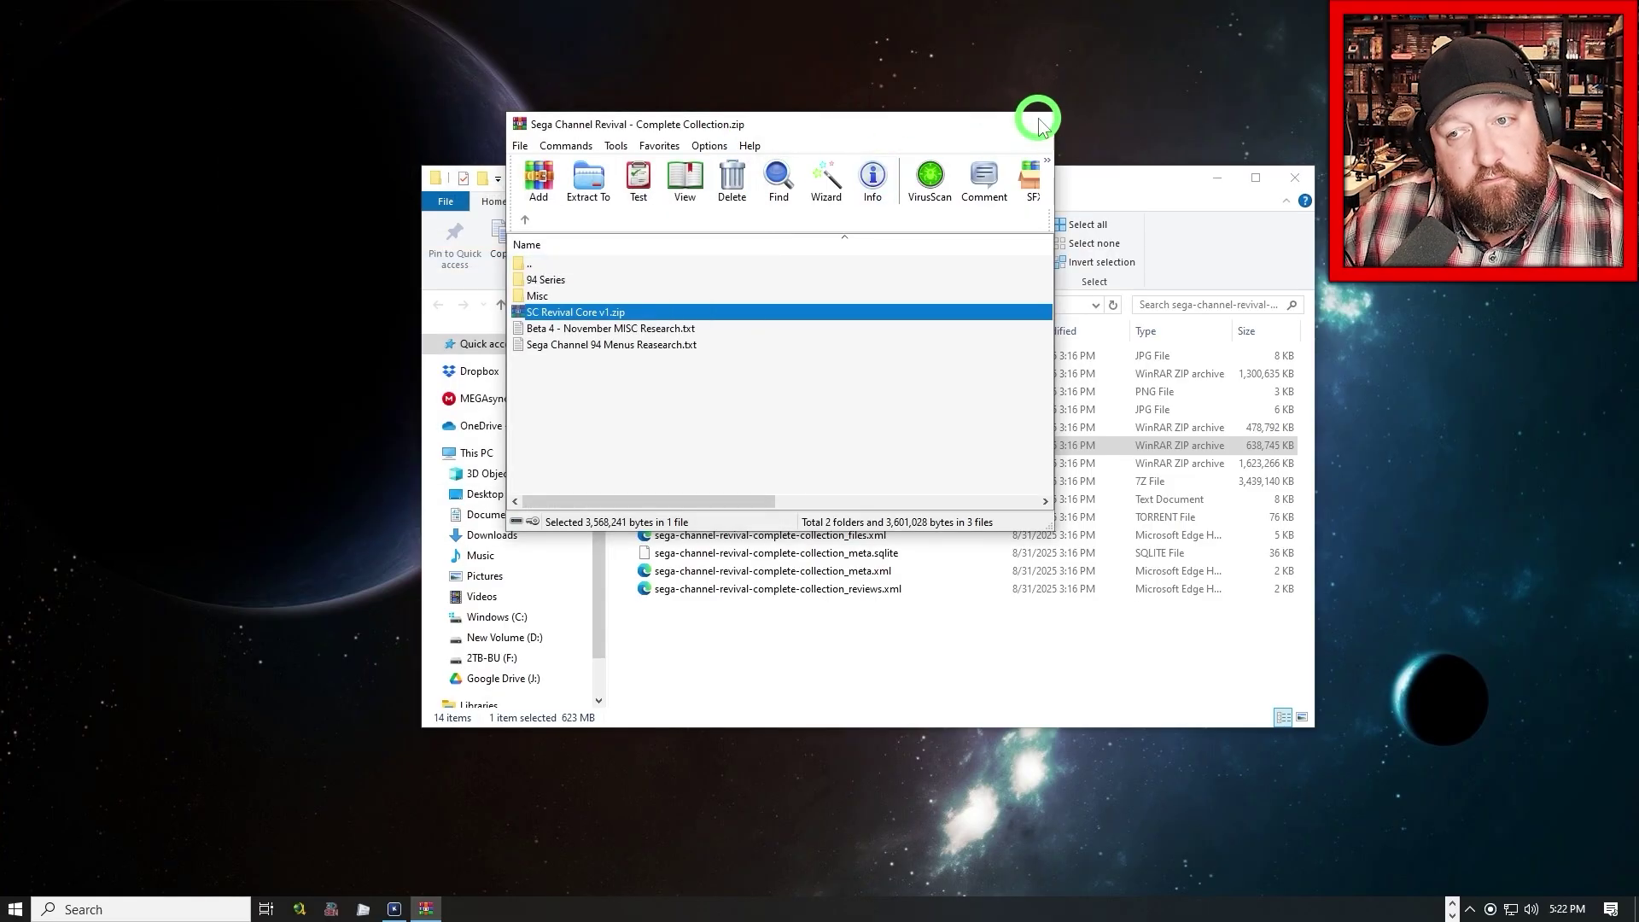
click(1036, 125)
click(1293, 179)
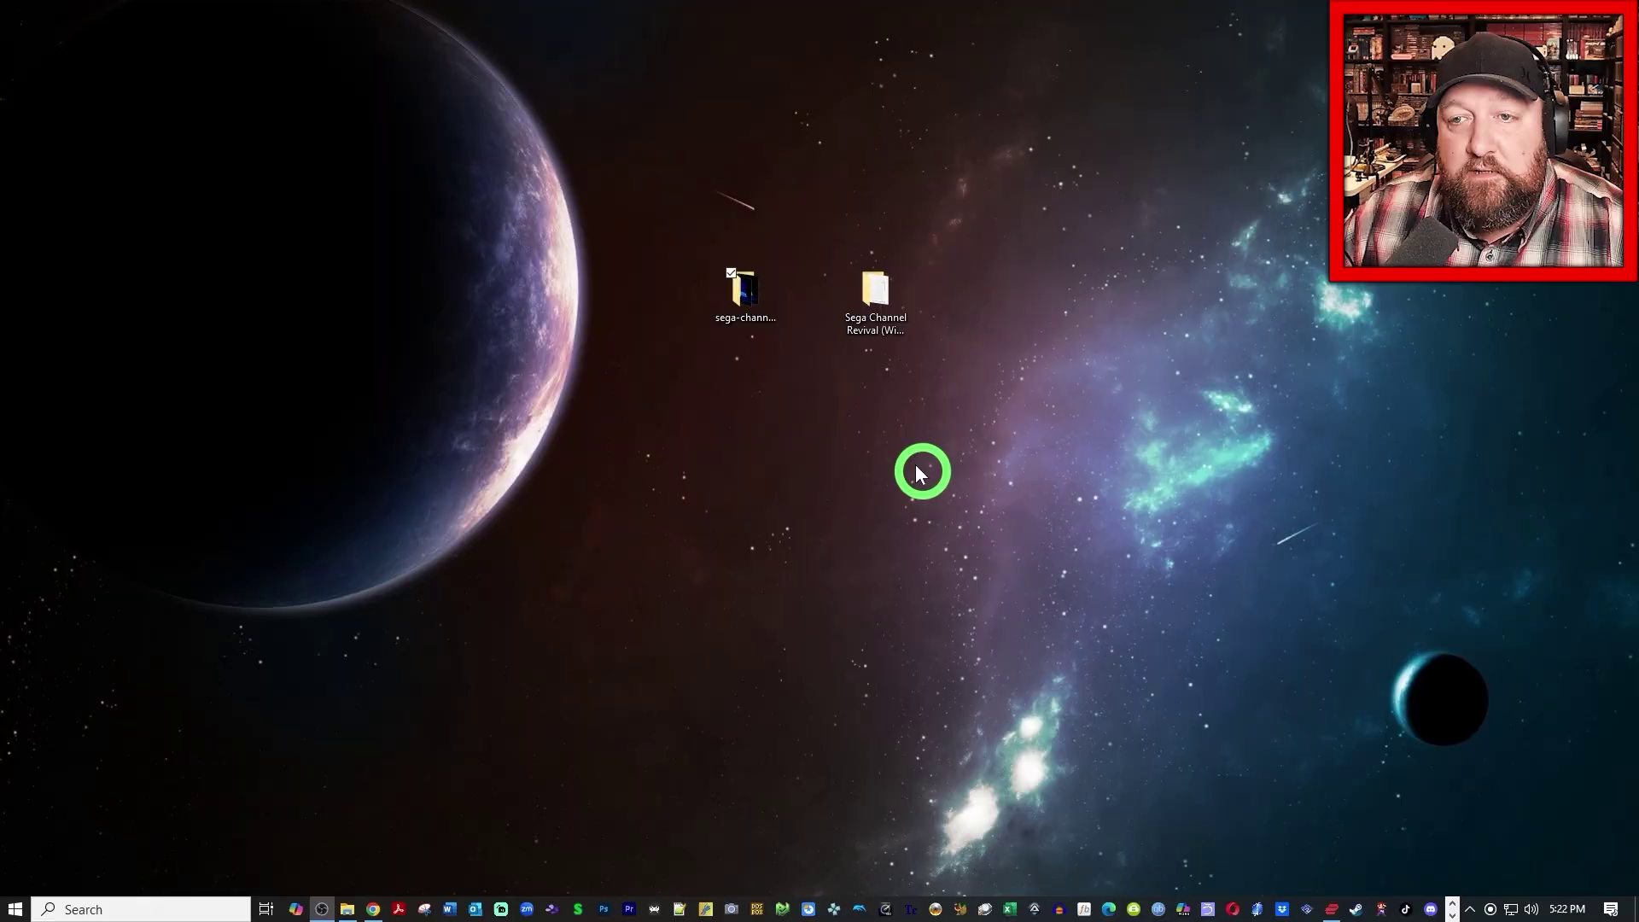
Step: Open the Sega Channel Revival (Windows) folder on the desktop and examine its '94 Series and Other Versions subfolders
click(876, 331)
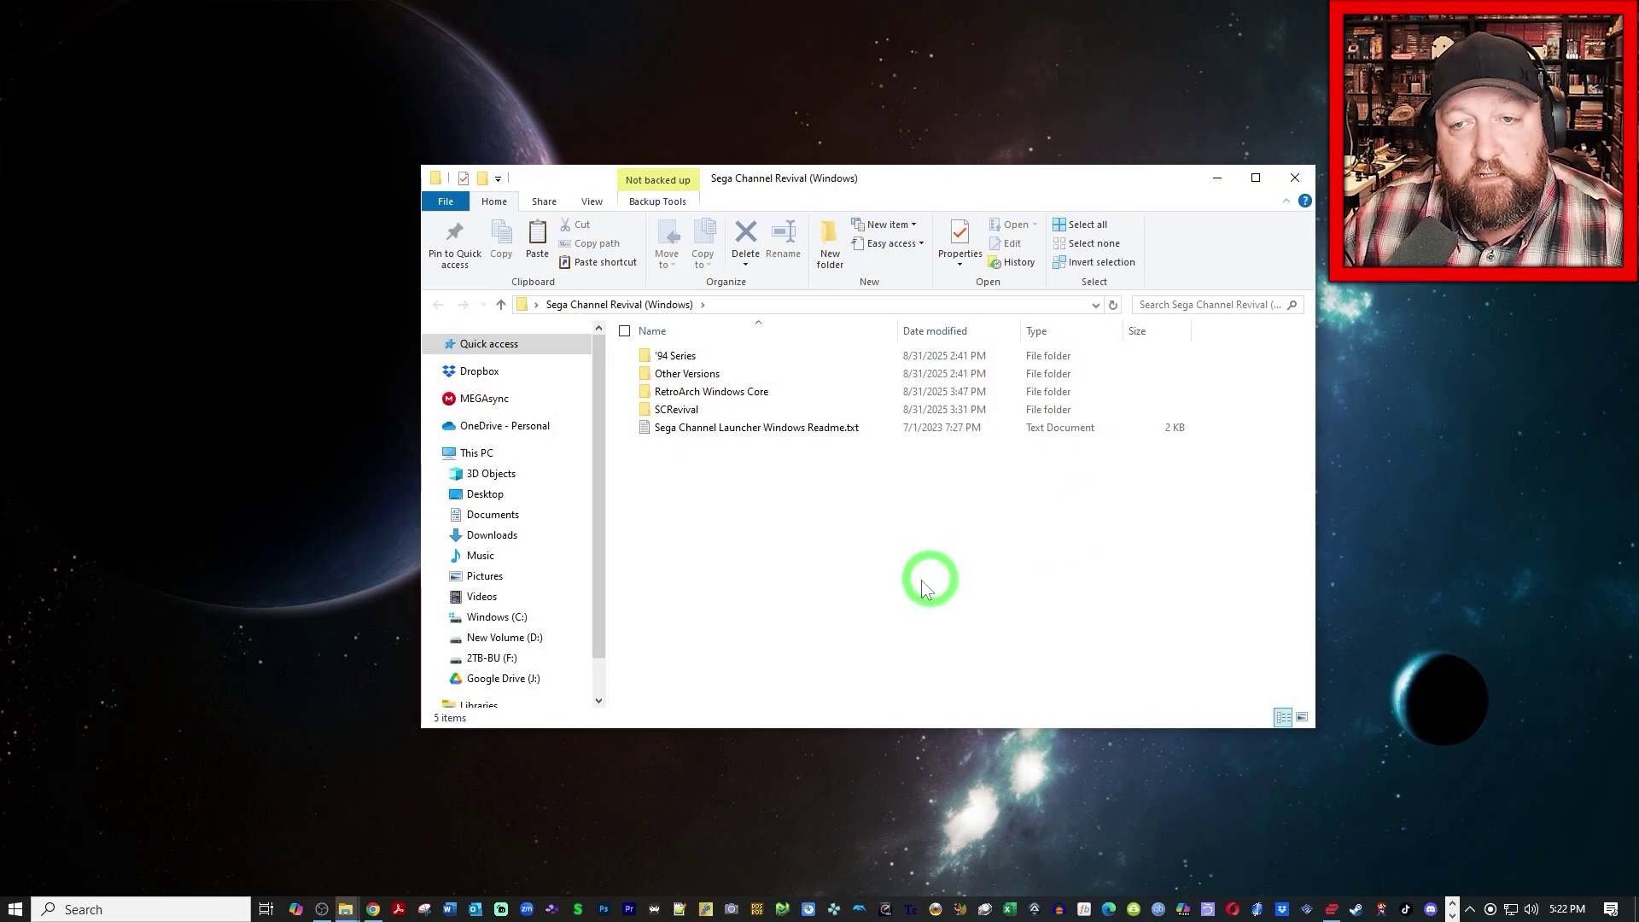
double_click(696, 355)
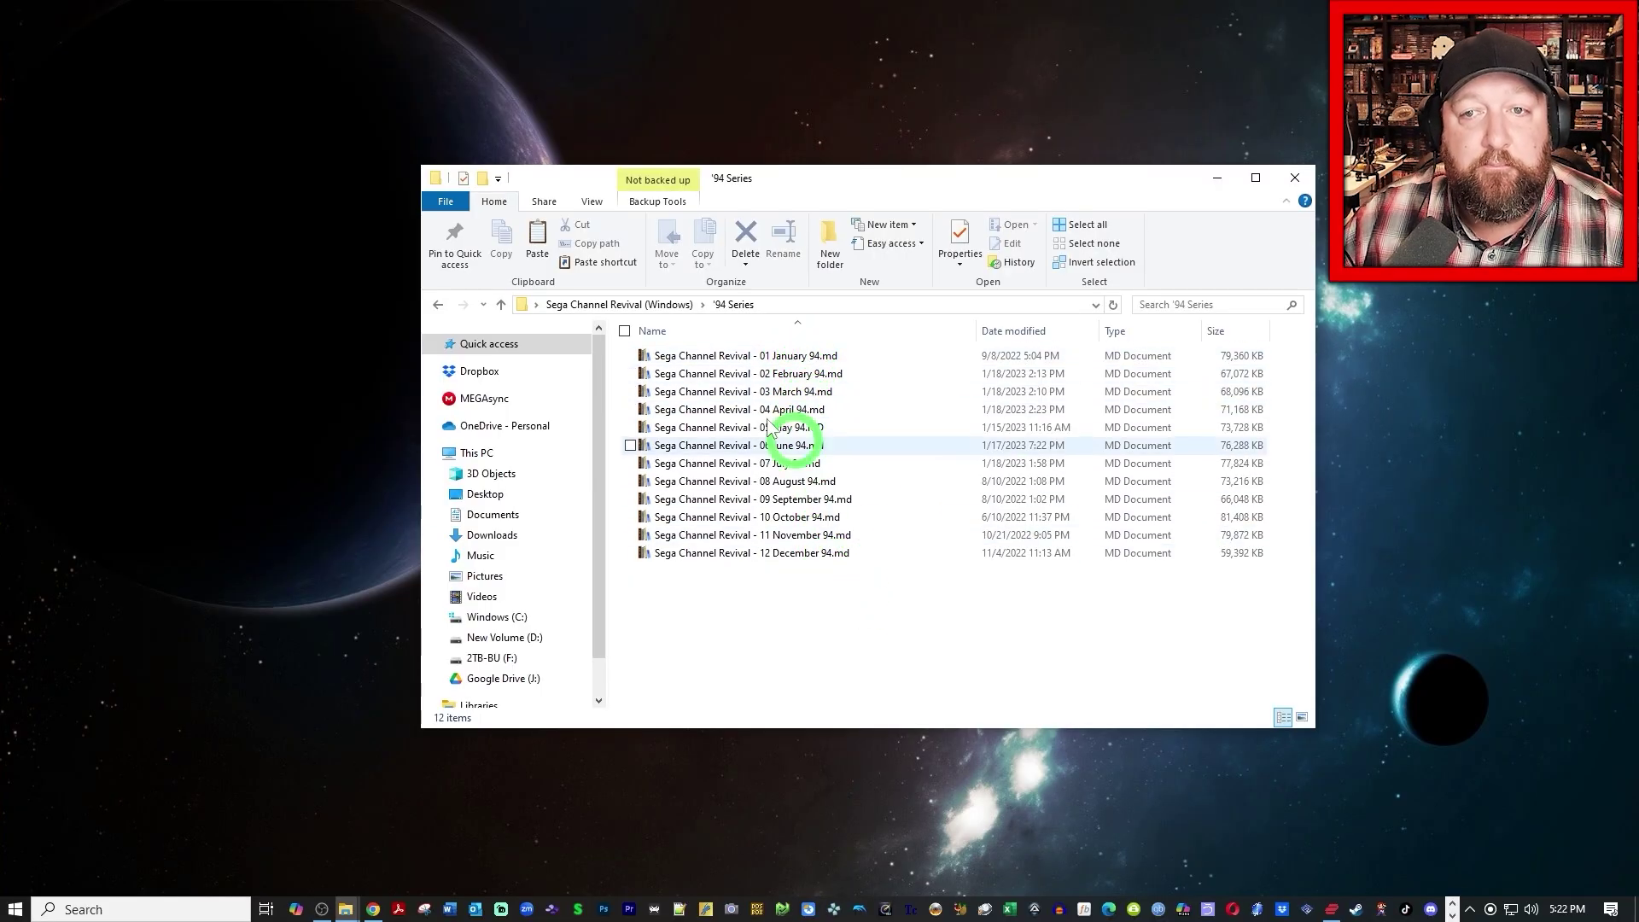
click(656, 307)
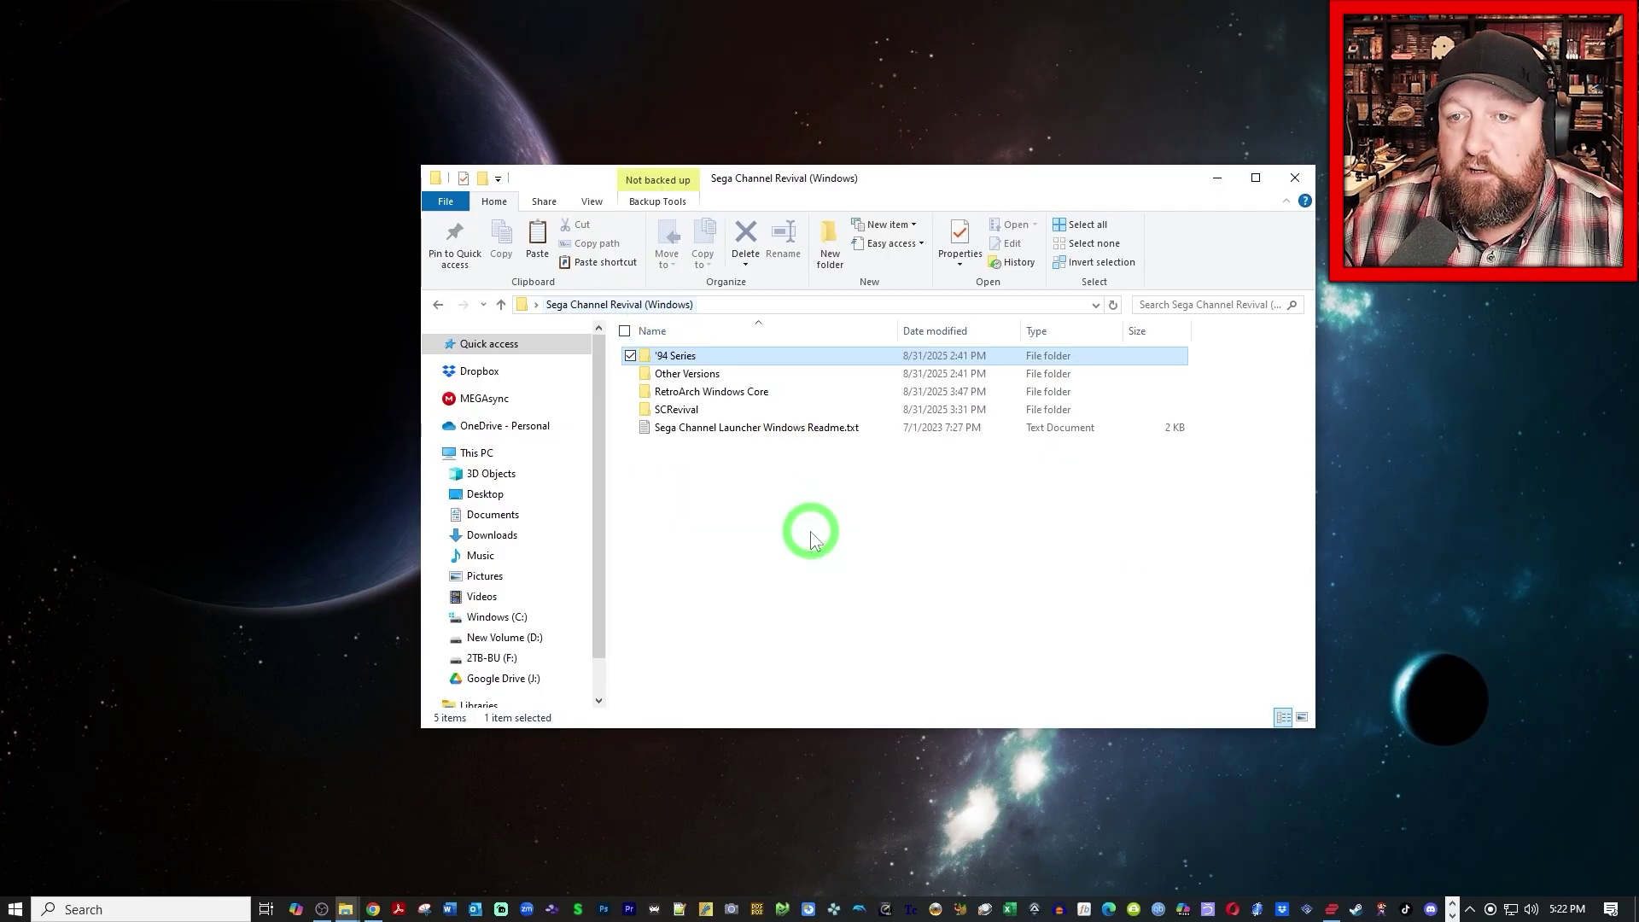
double_click(695, 380)
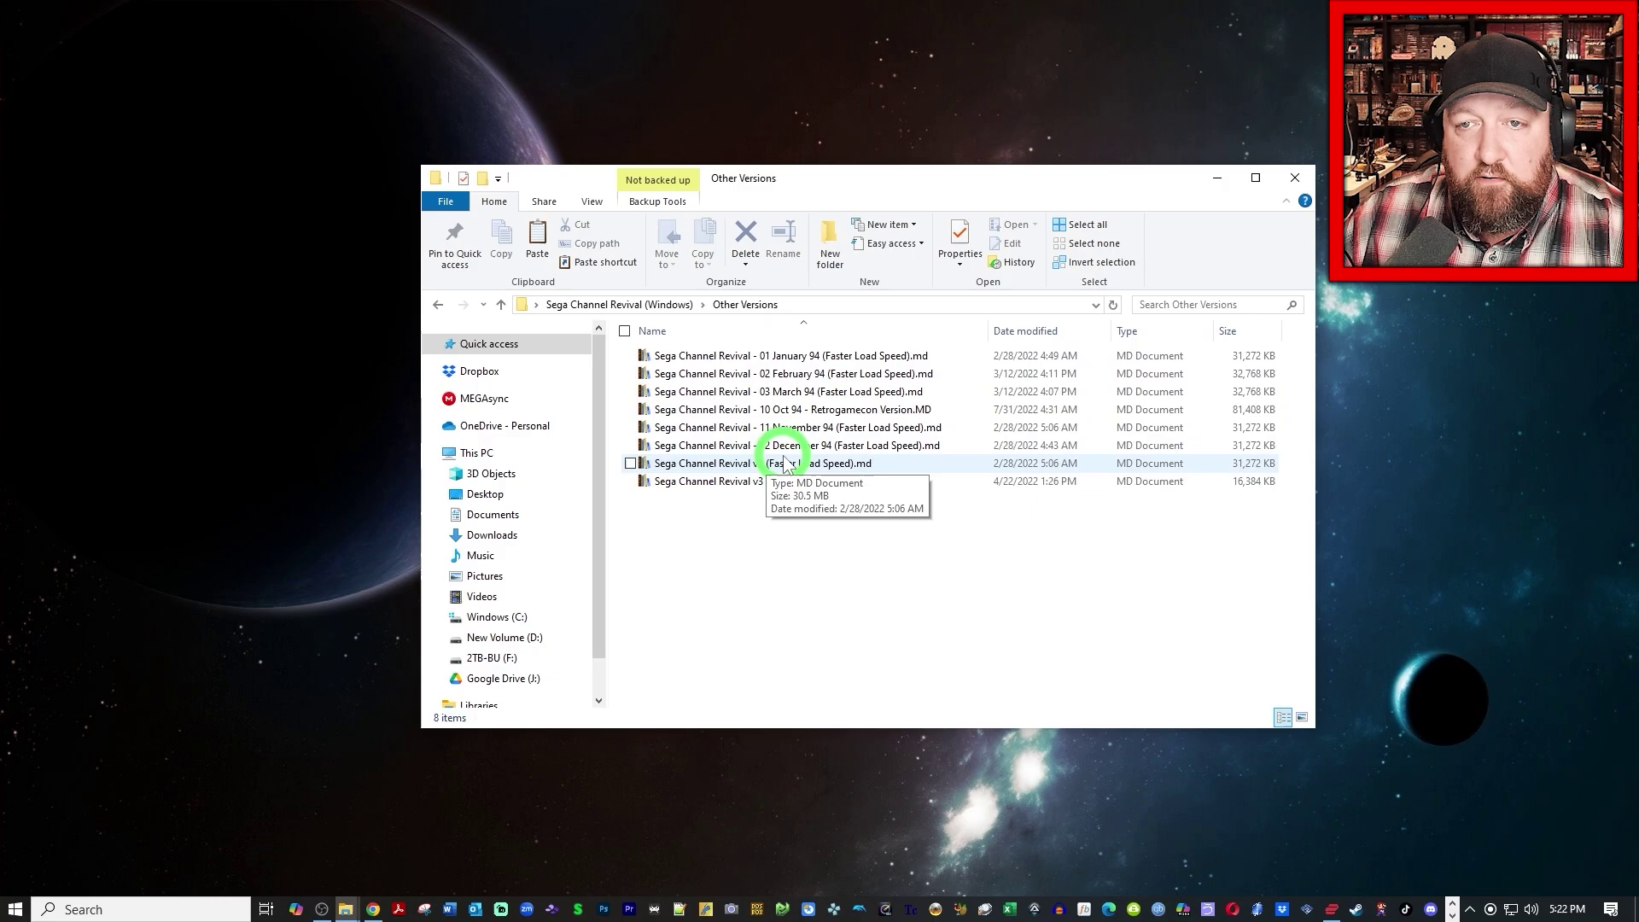
click(671, 307)
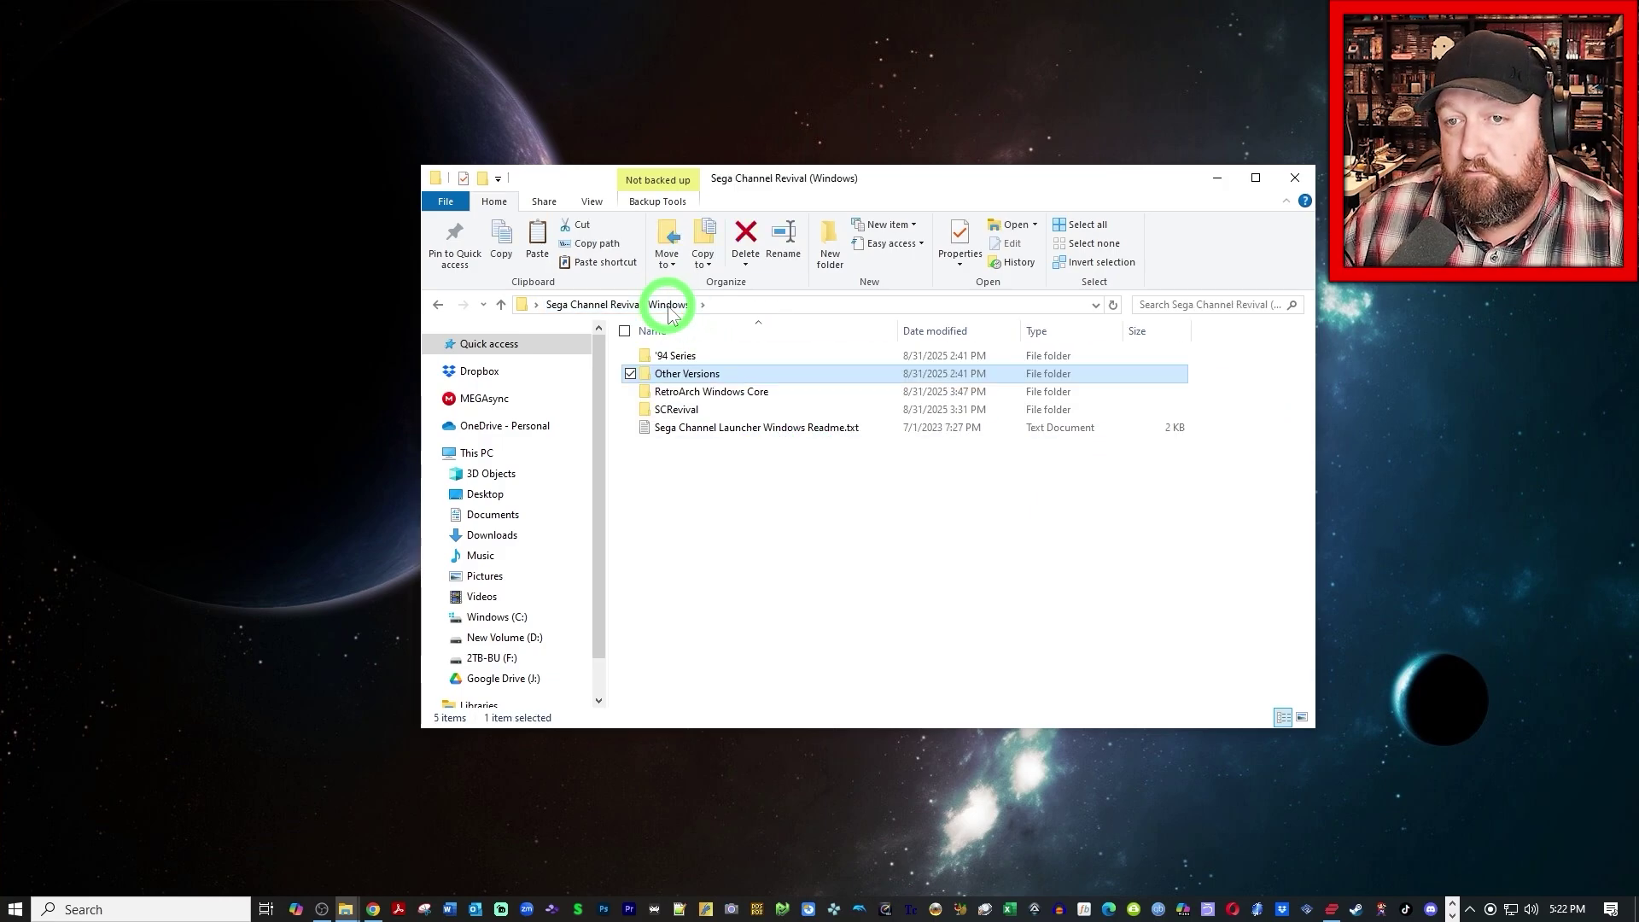
Step: Examine genesis_plus_gx_libretro.dll in the RetroArch Windows Core folder and the contents of the SCRevival folder
click(730, 395)
double_click(730, 395)
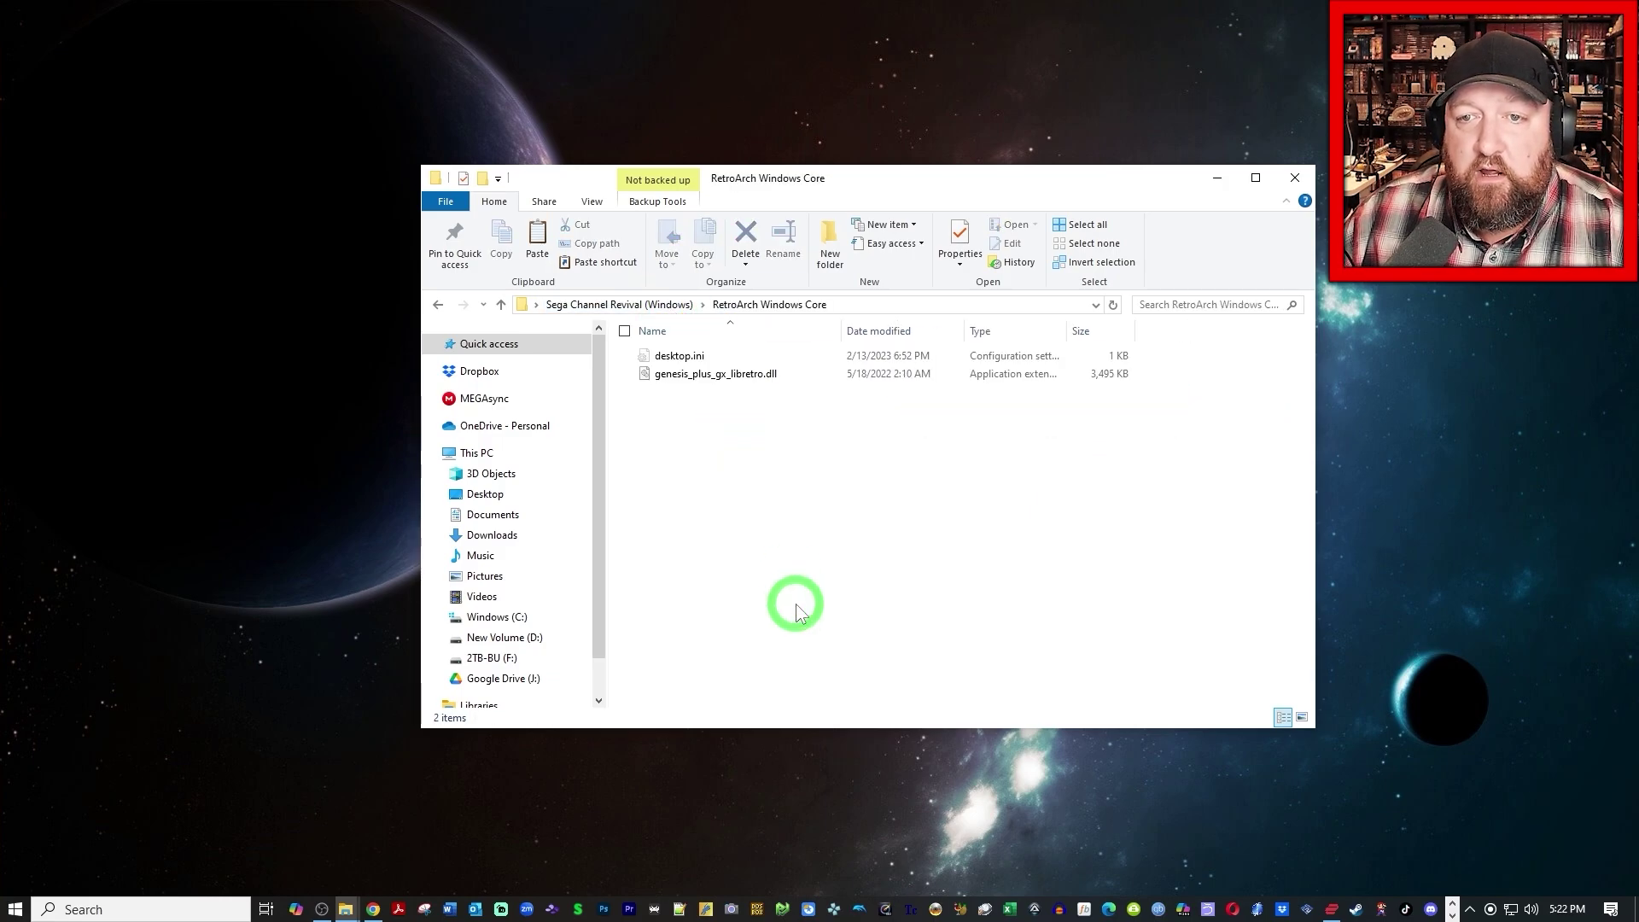
click(766, 374)
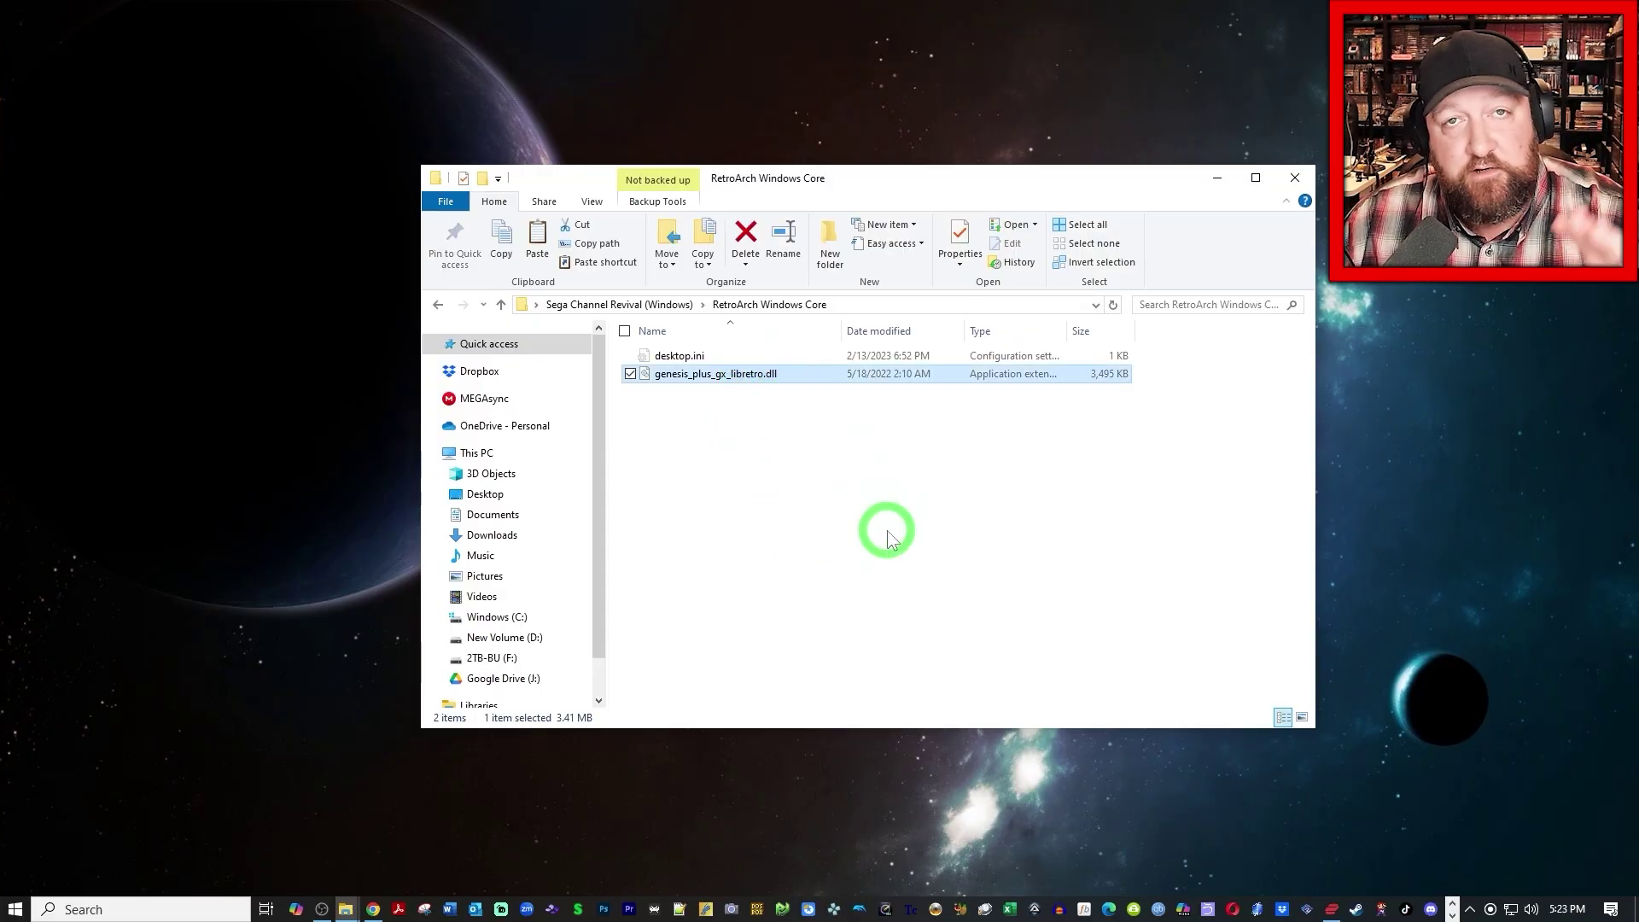
click(501, 306)
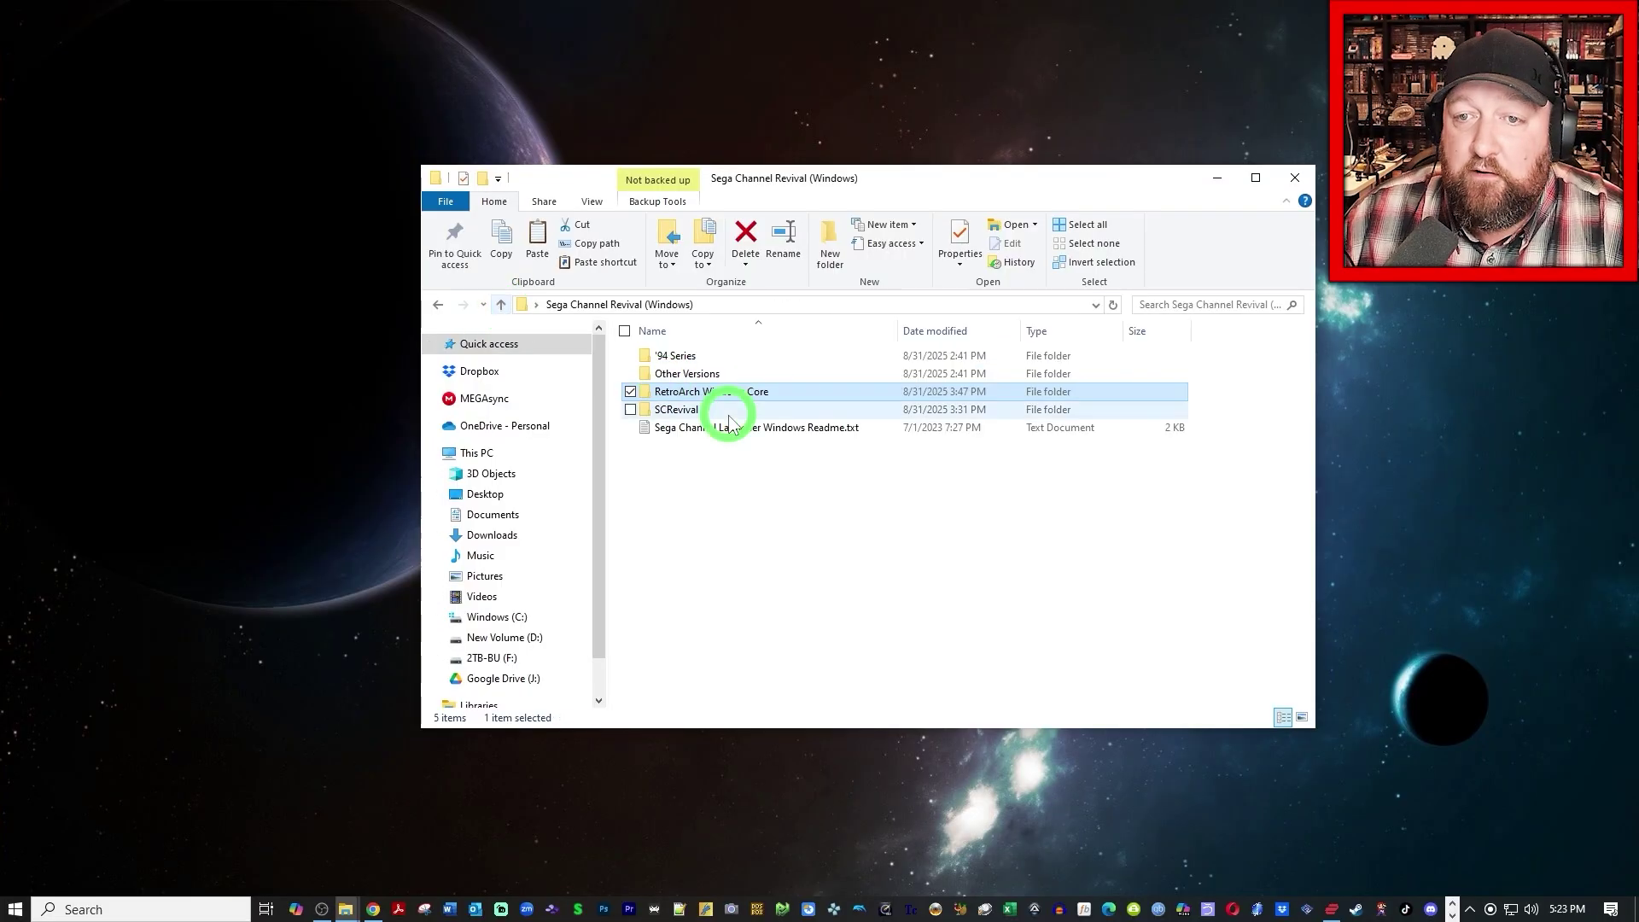
double_click(701, 413)
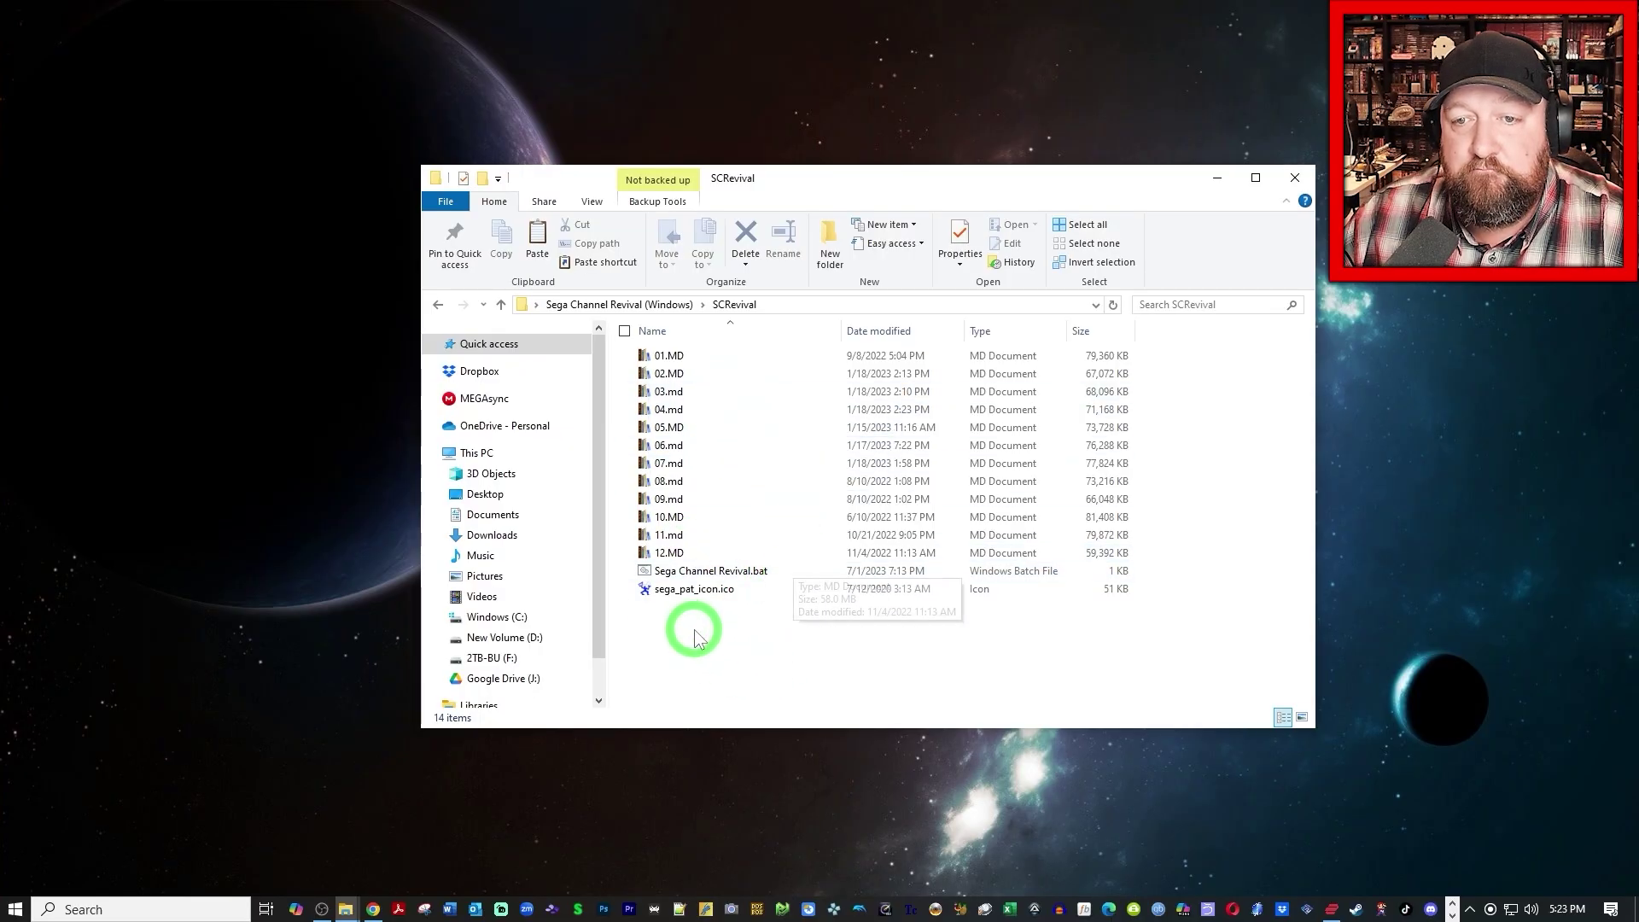
click(500, 305)
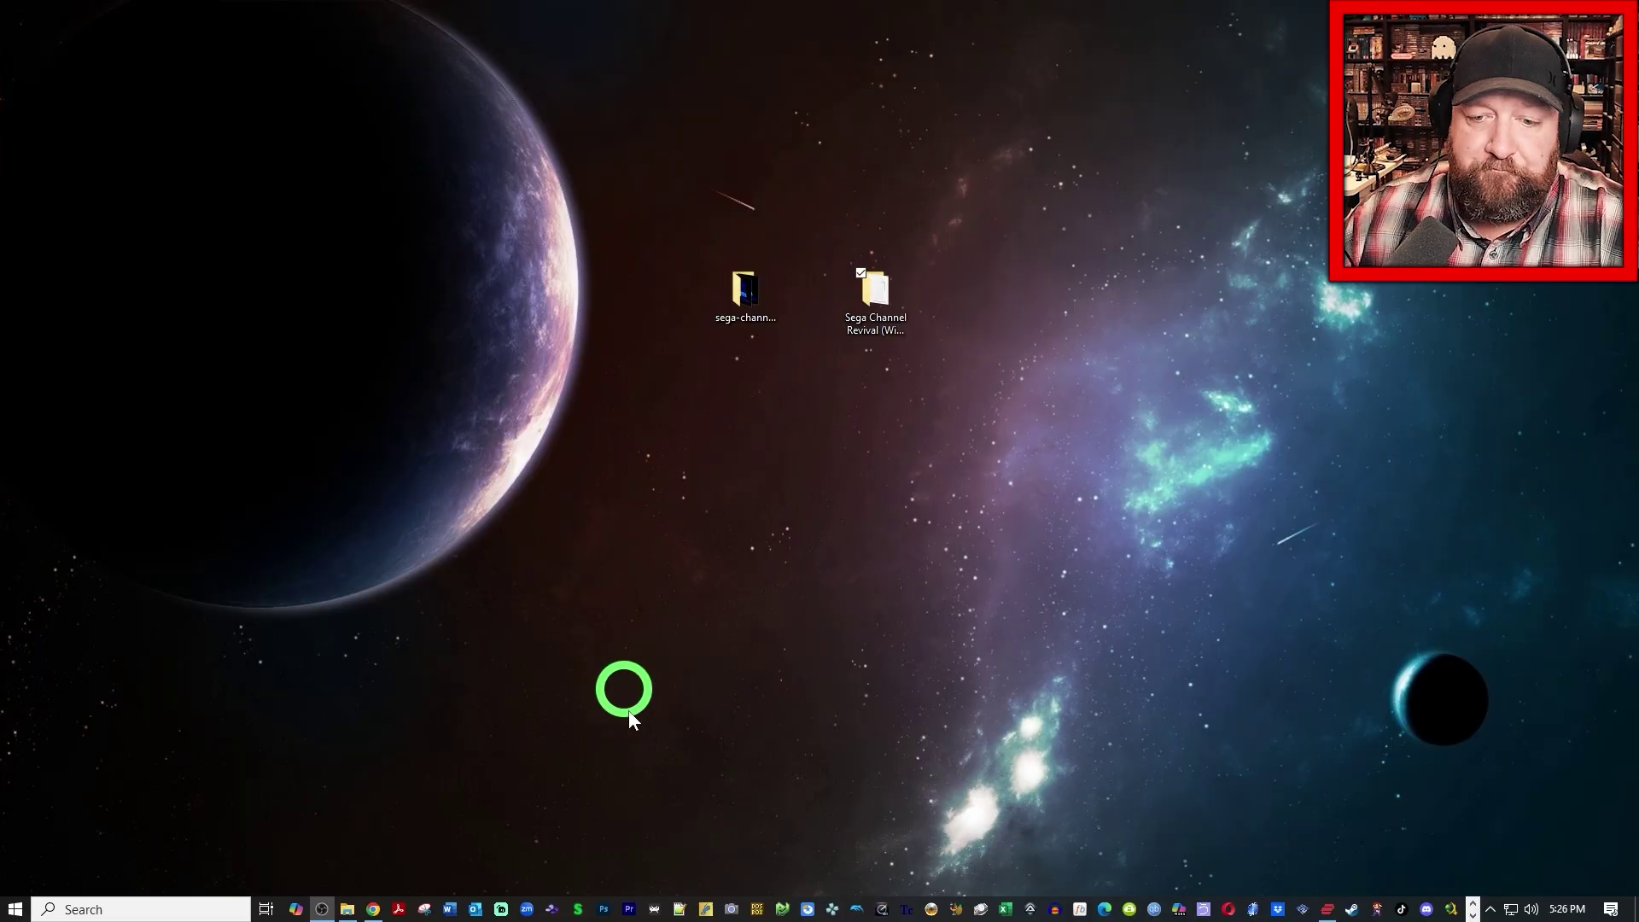
Step: Launch RetroArch and try to load Sega Channel Revival - 01 January 94.md from the '94 Series folder with the Genesis Plus GX core
click(654, 910)
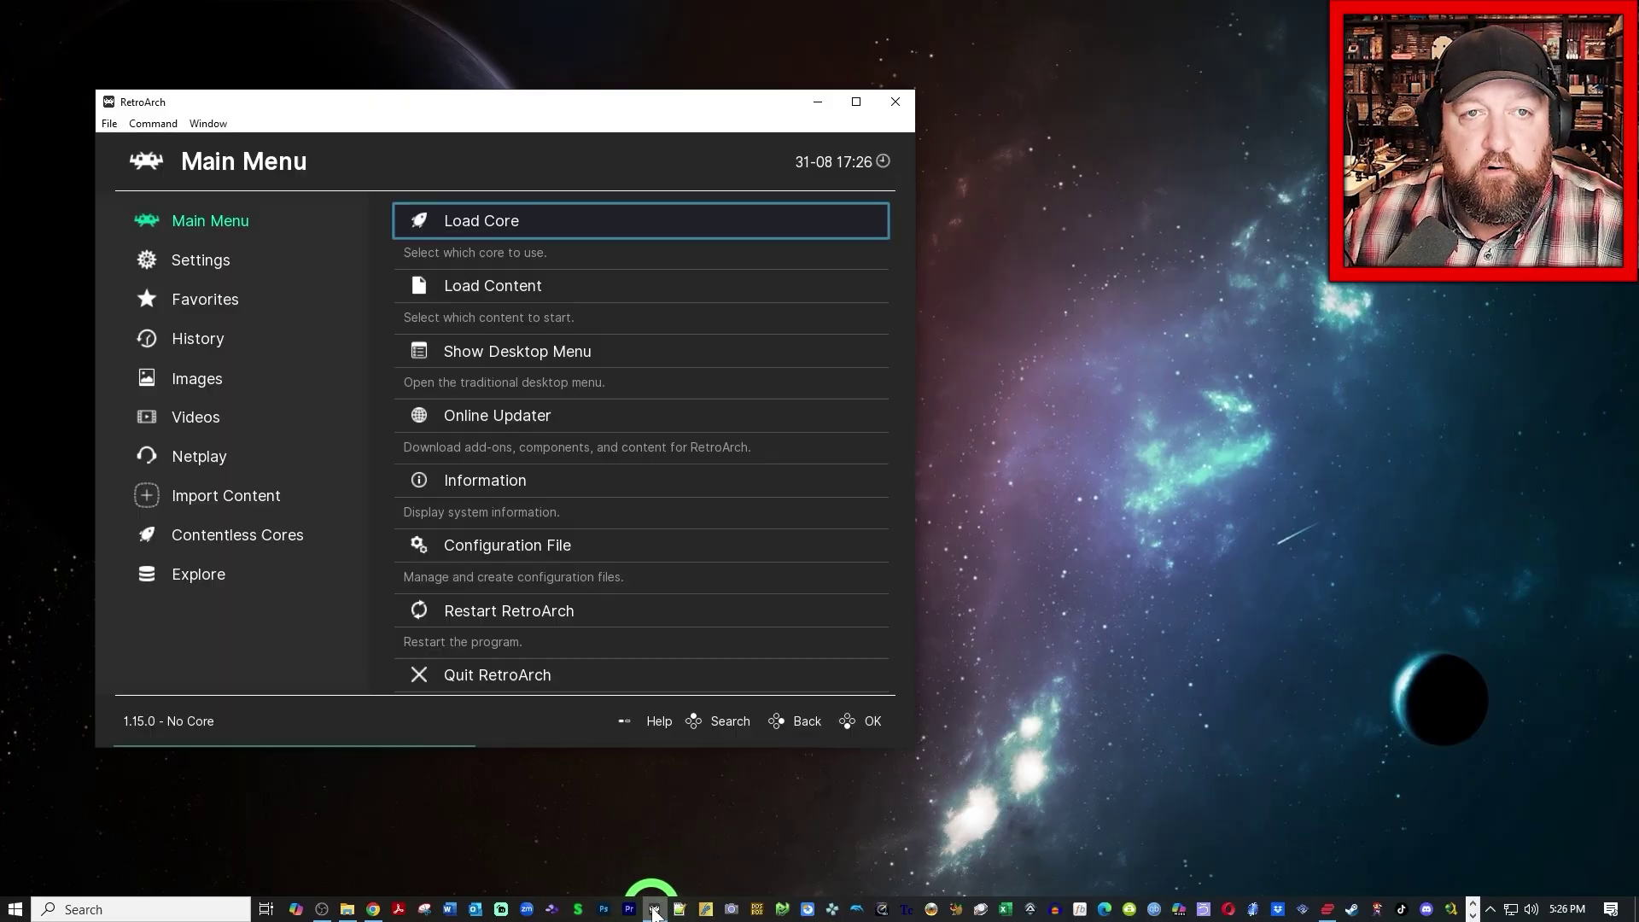
drag(407, 109, 750, 120)
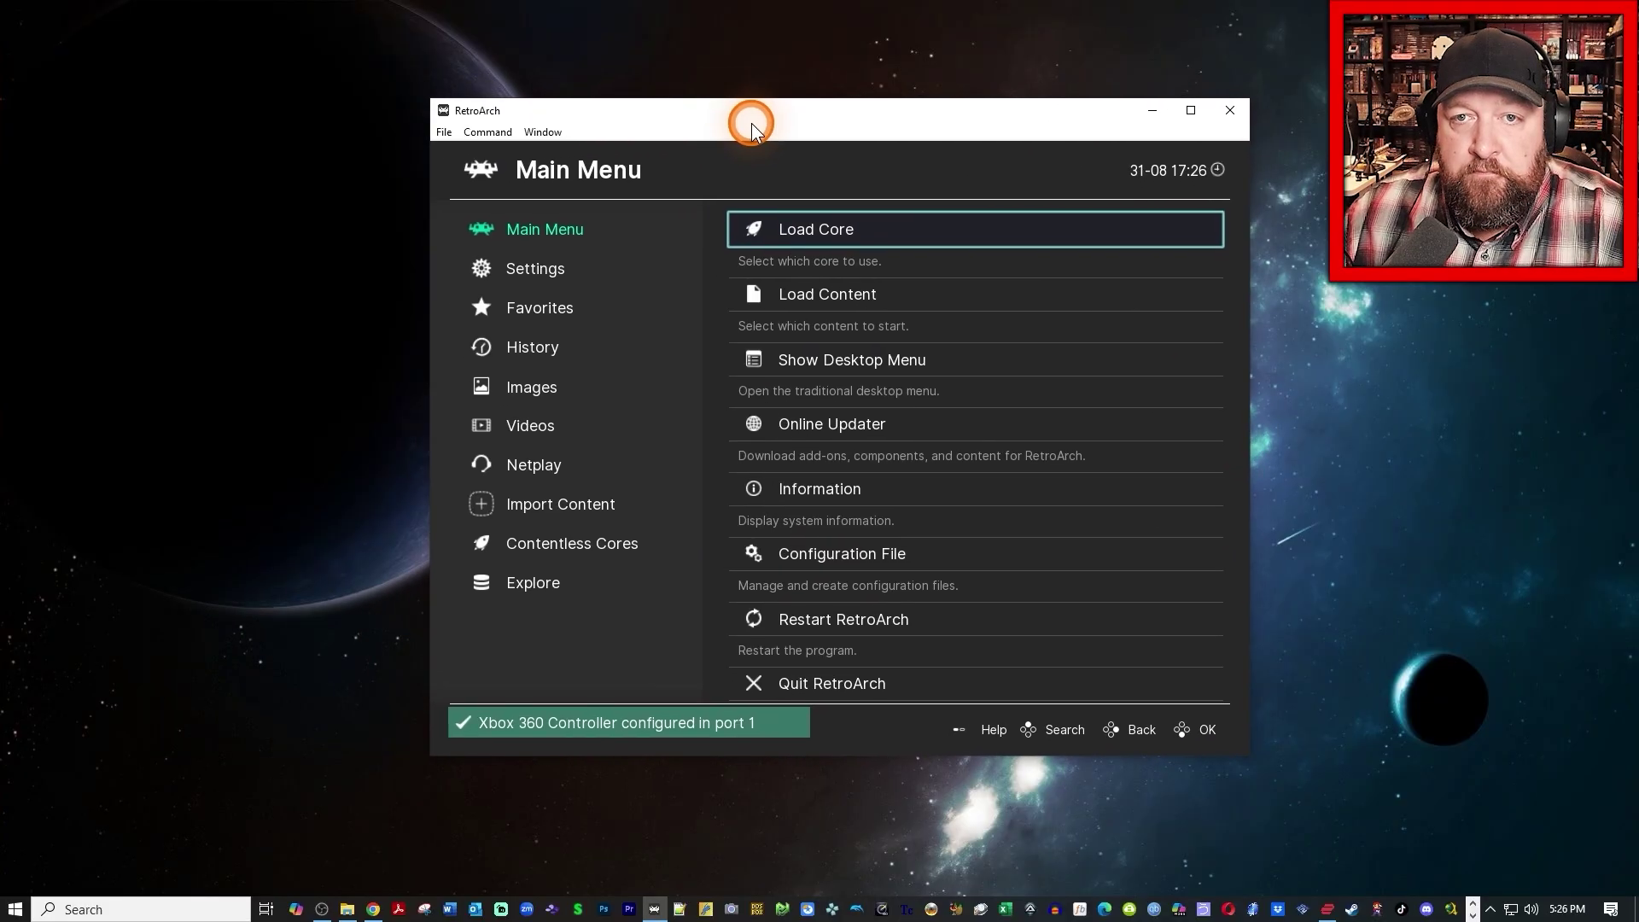
click(445, 132)
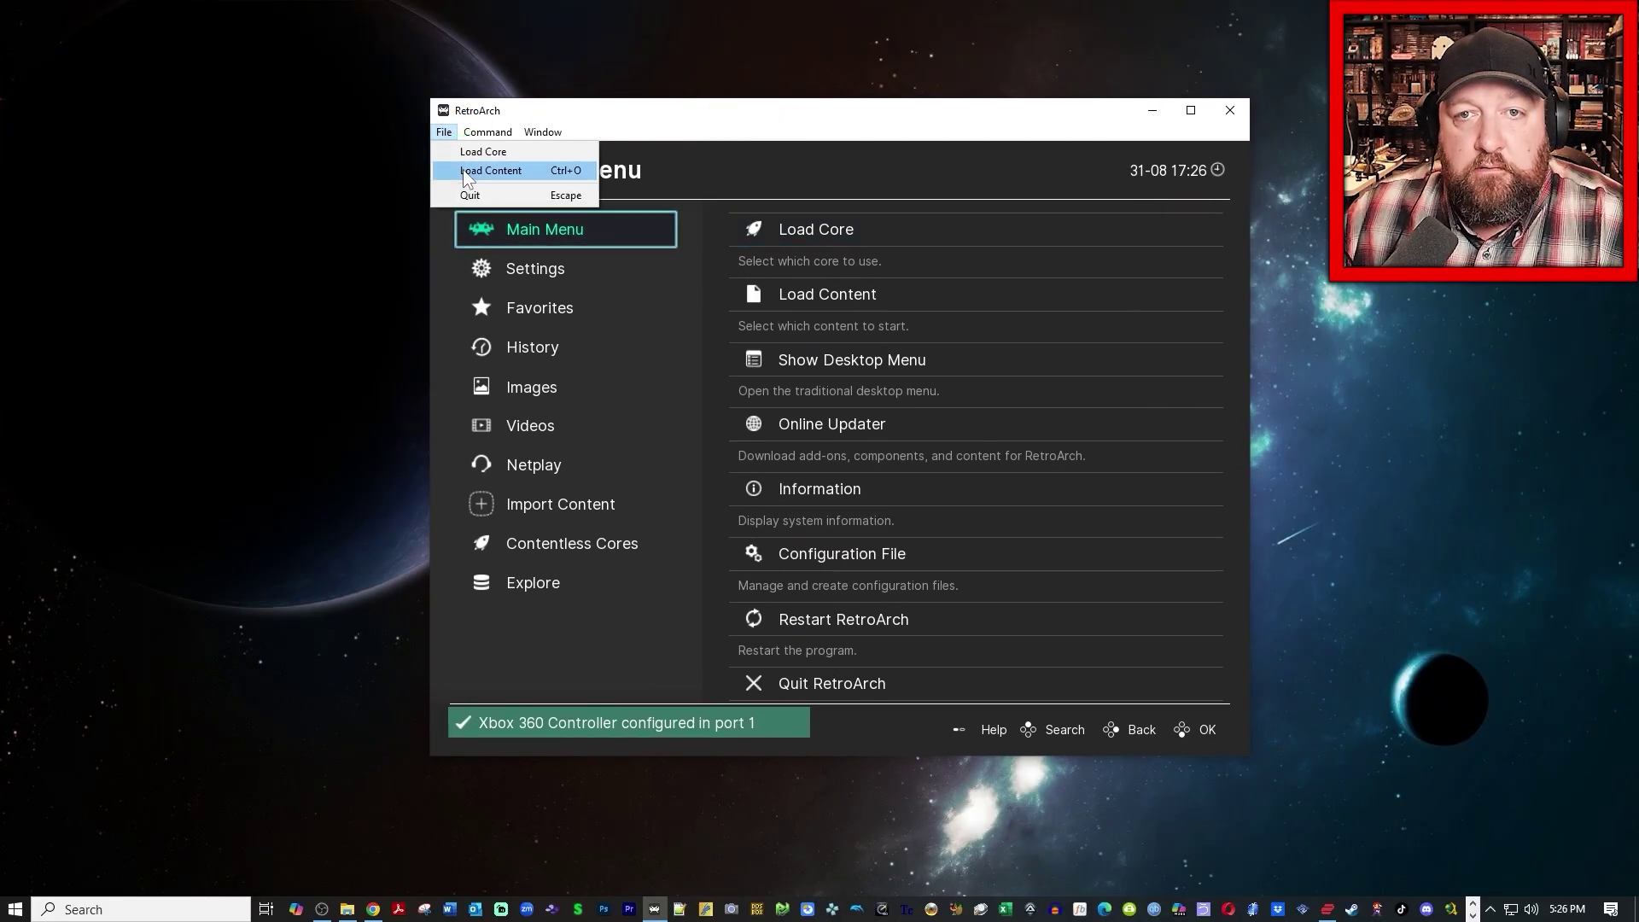
click(463, 170)
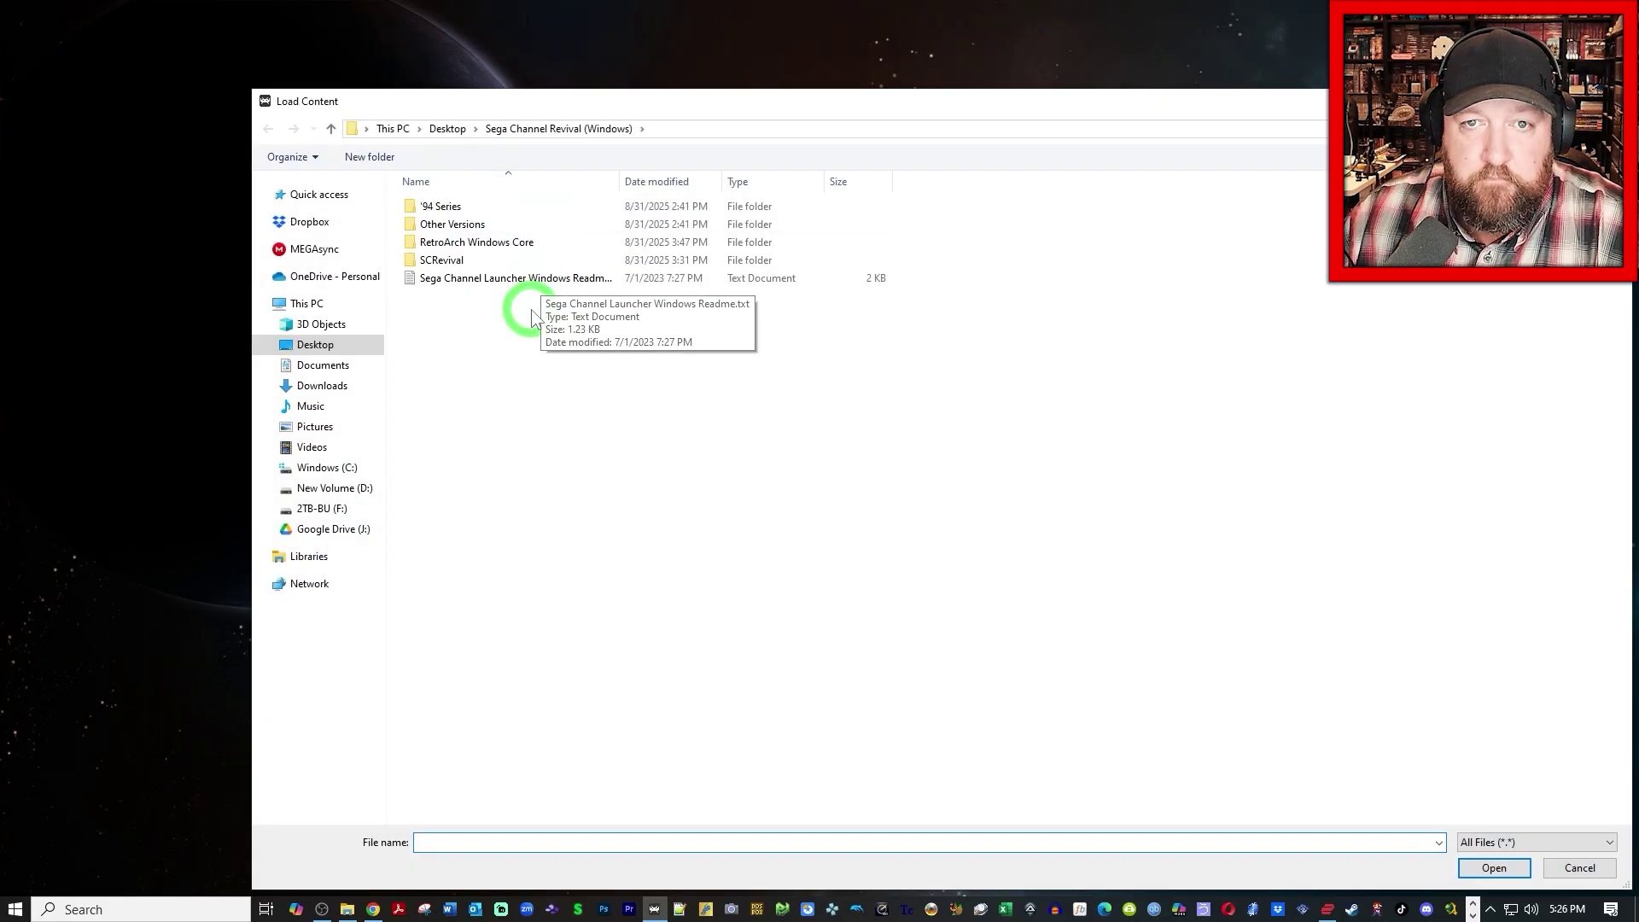
double_click(459, 208)
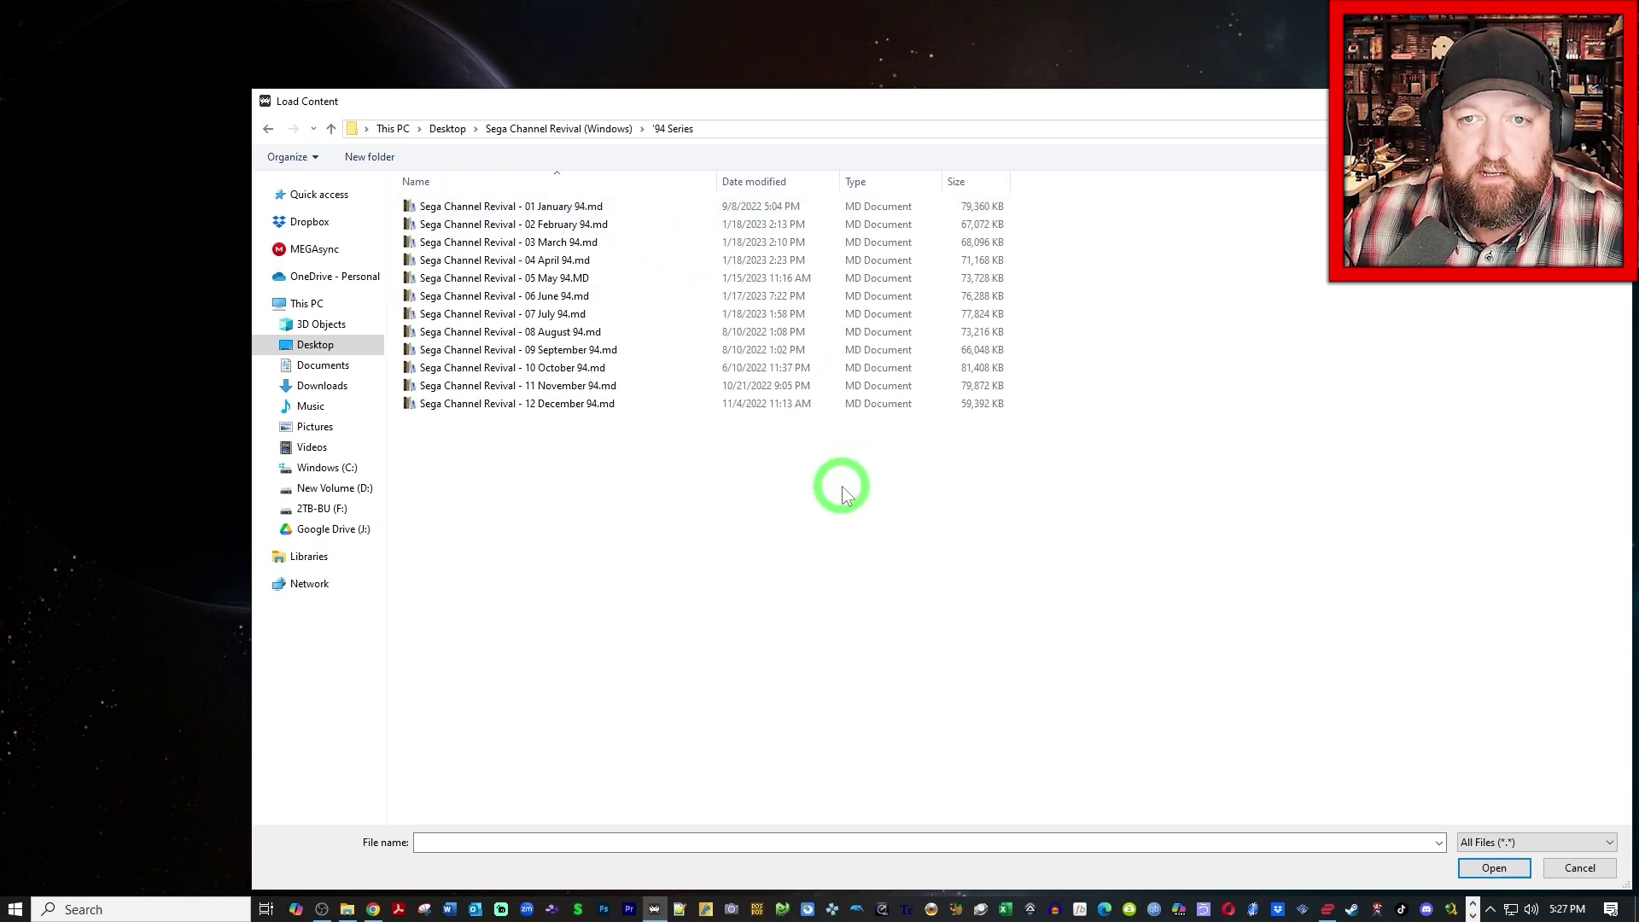
click(572, 208)
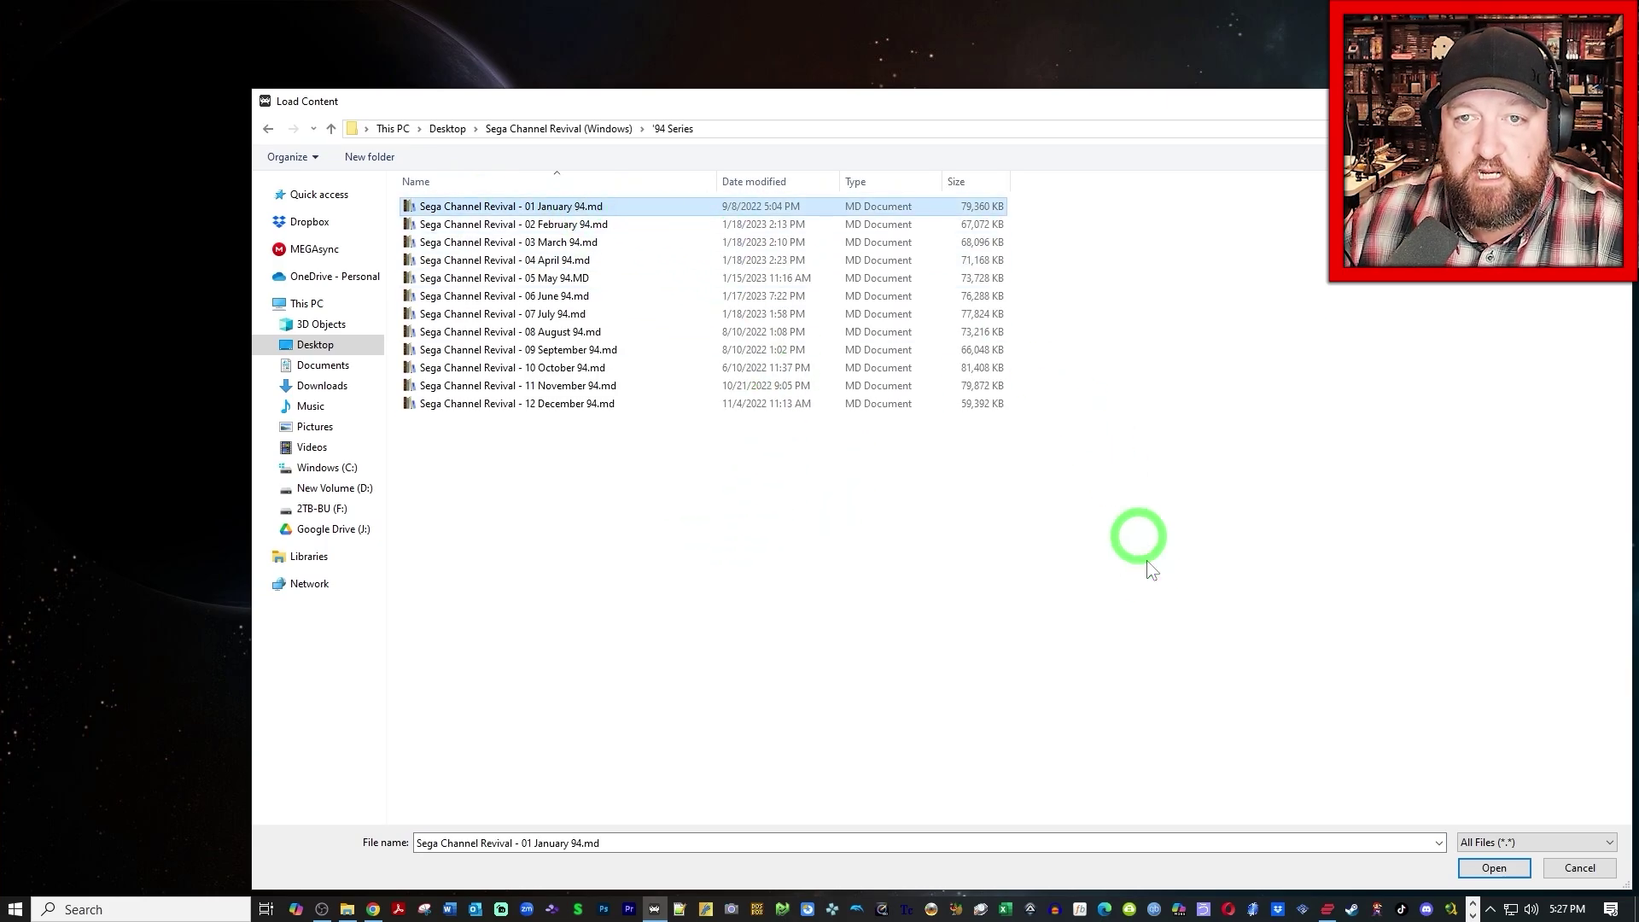
click(1515, 871)
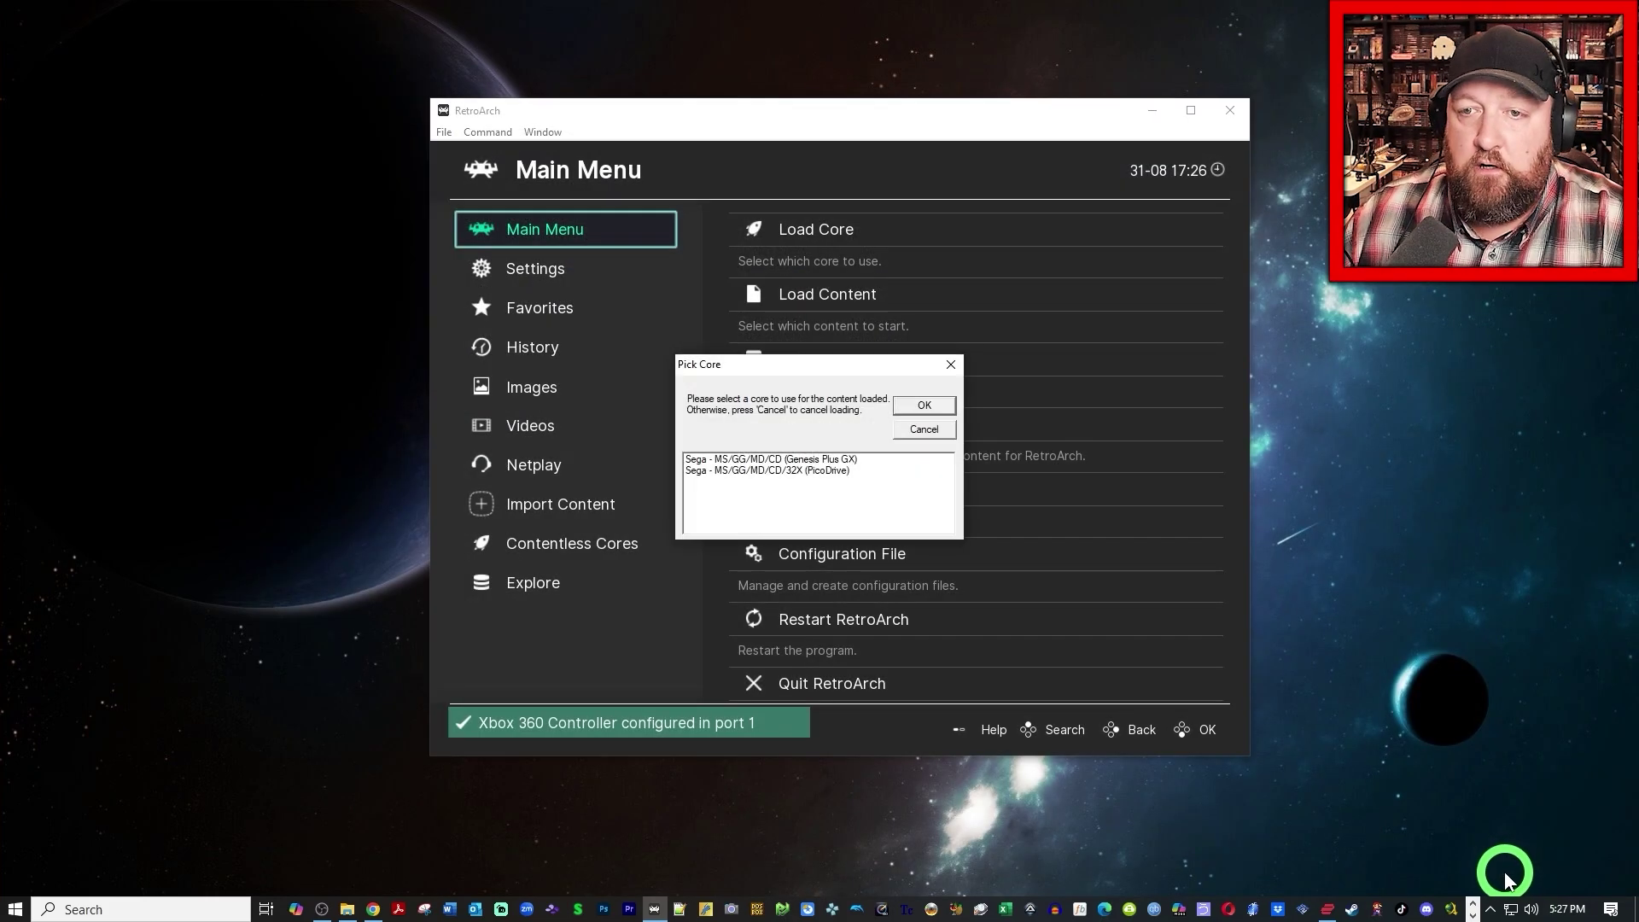
click(852, 461)
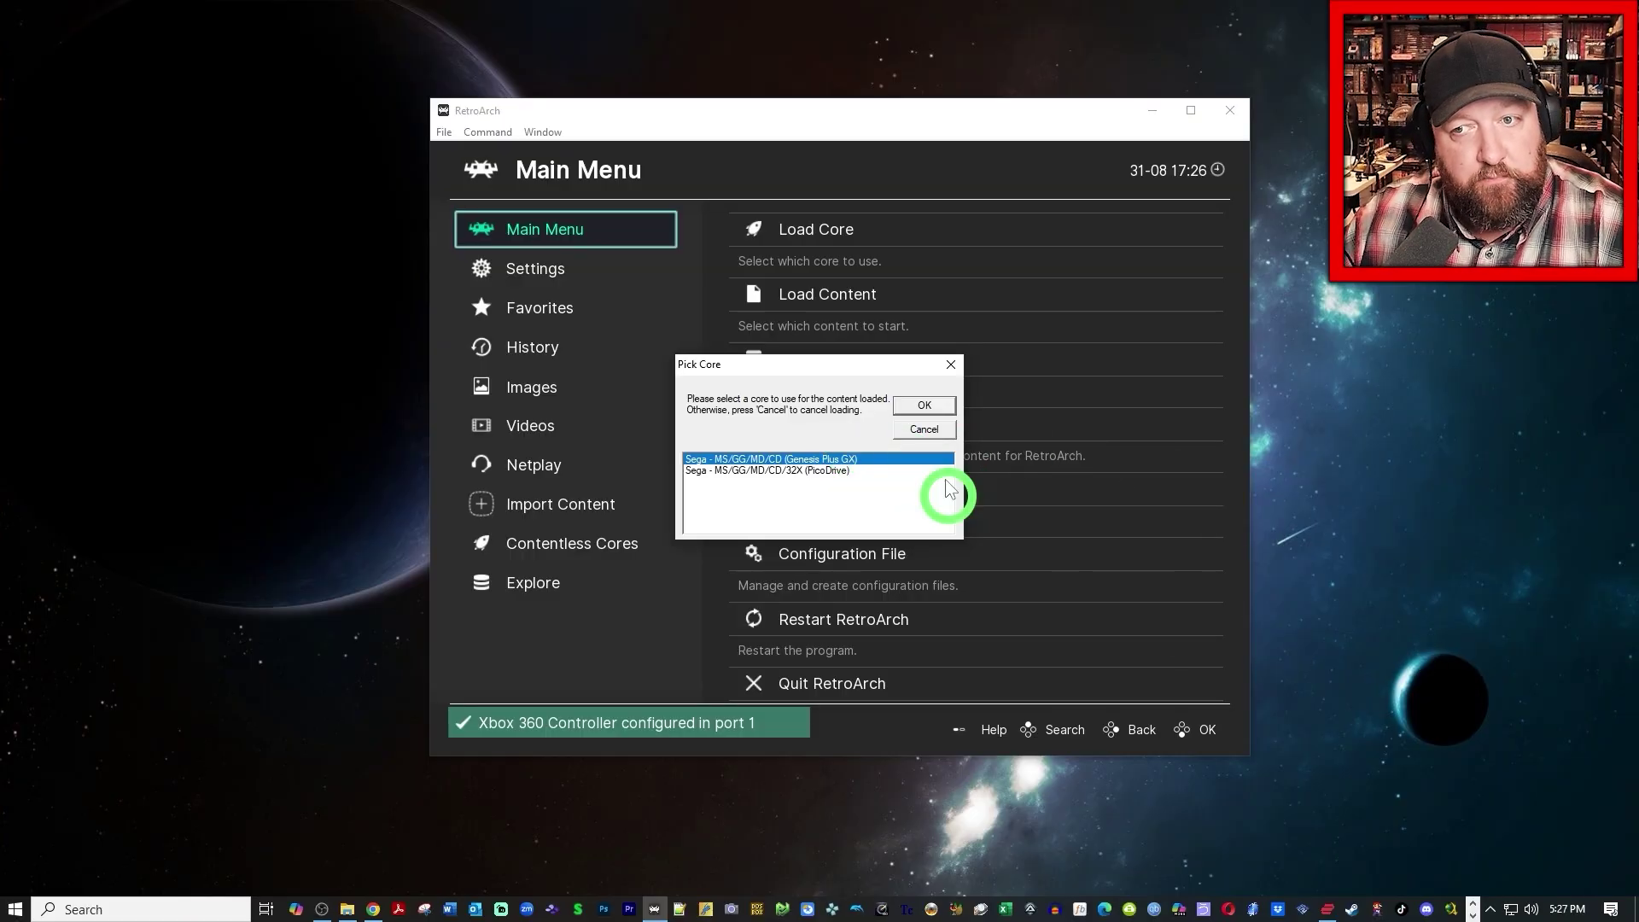
click(930, 405)
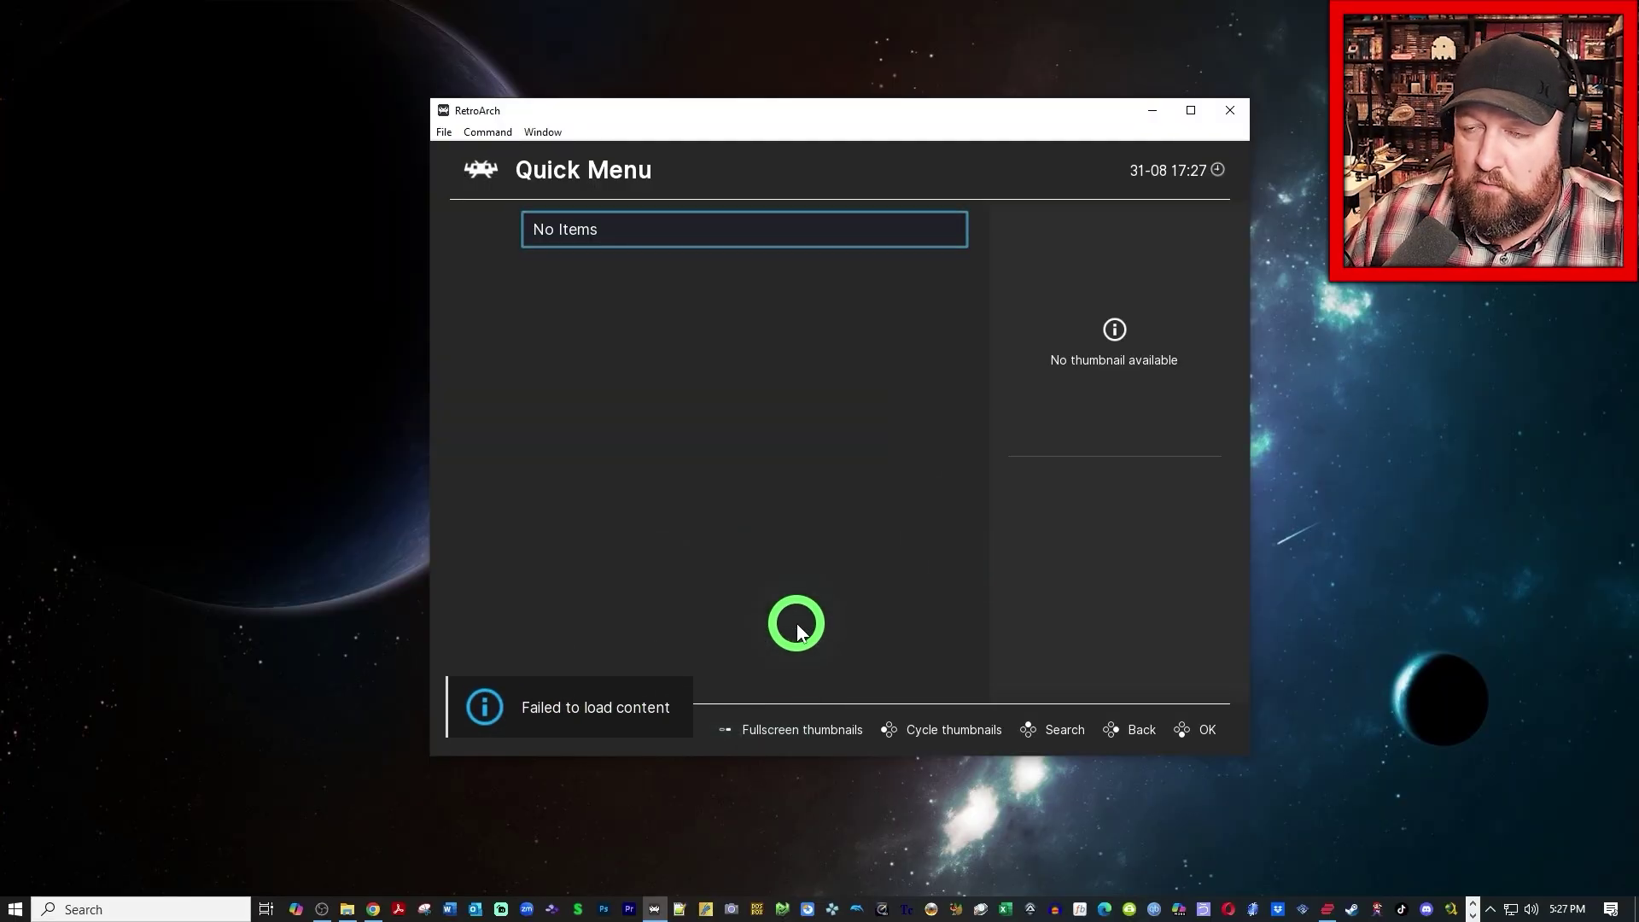
click(1150, 111)
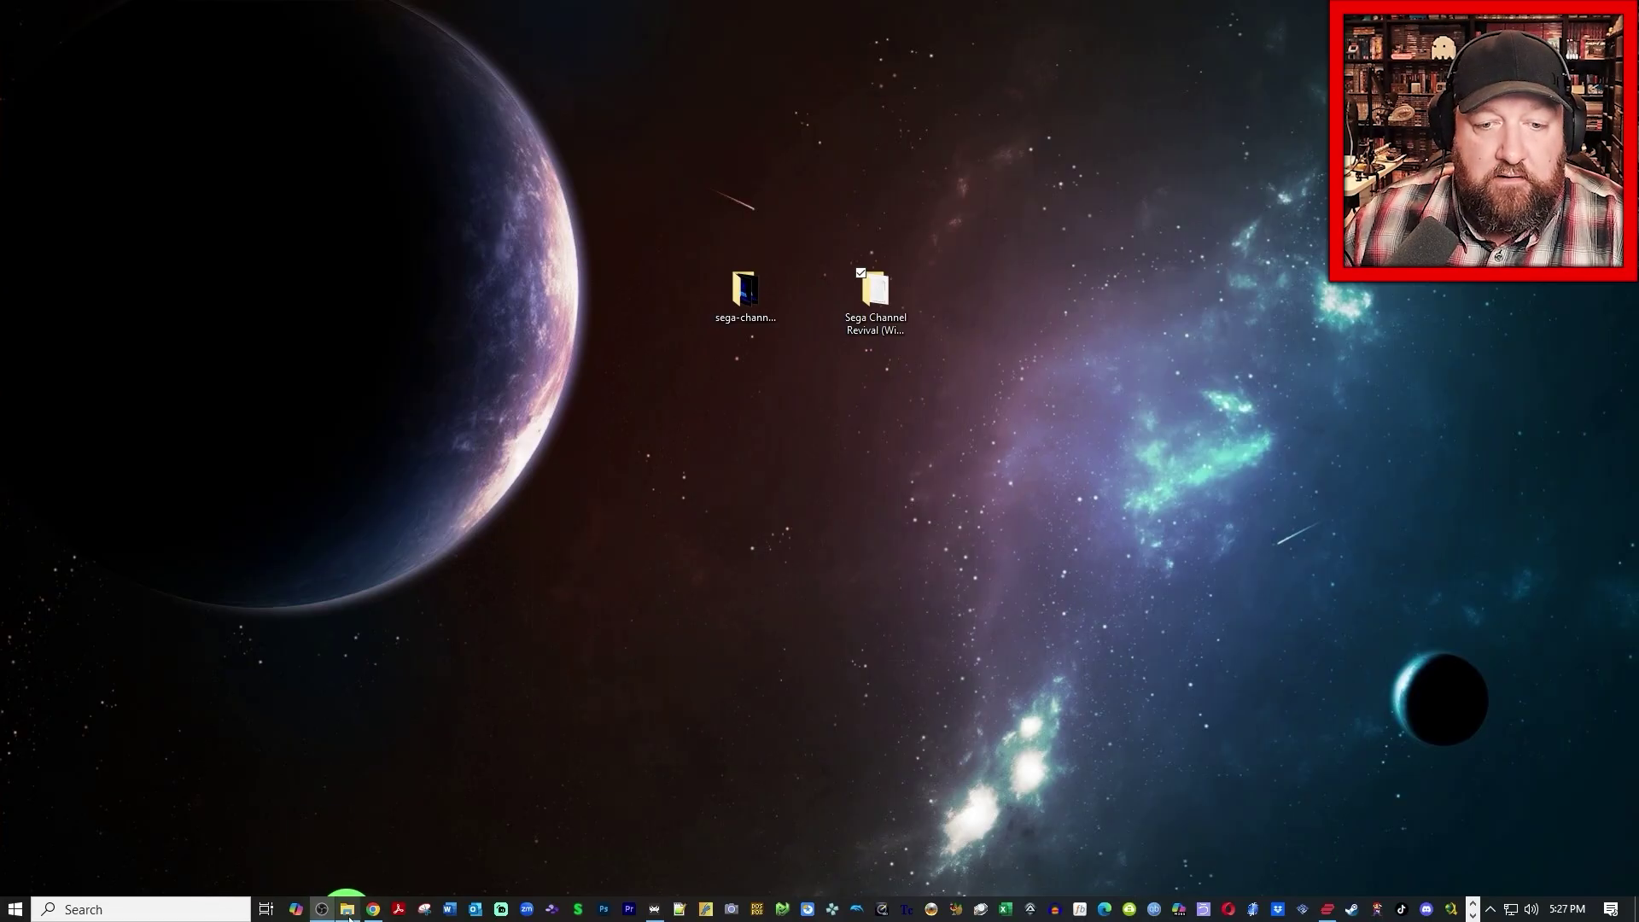
Step: Arrange the Sega Channel Revival (Windows) folder and the RetroArch-Win64 folder on drive C side by side
click(348, 910)
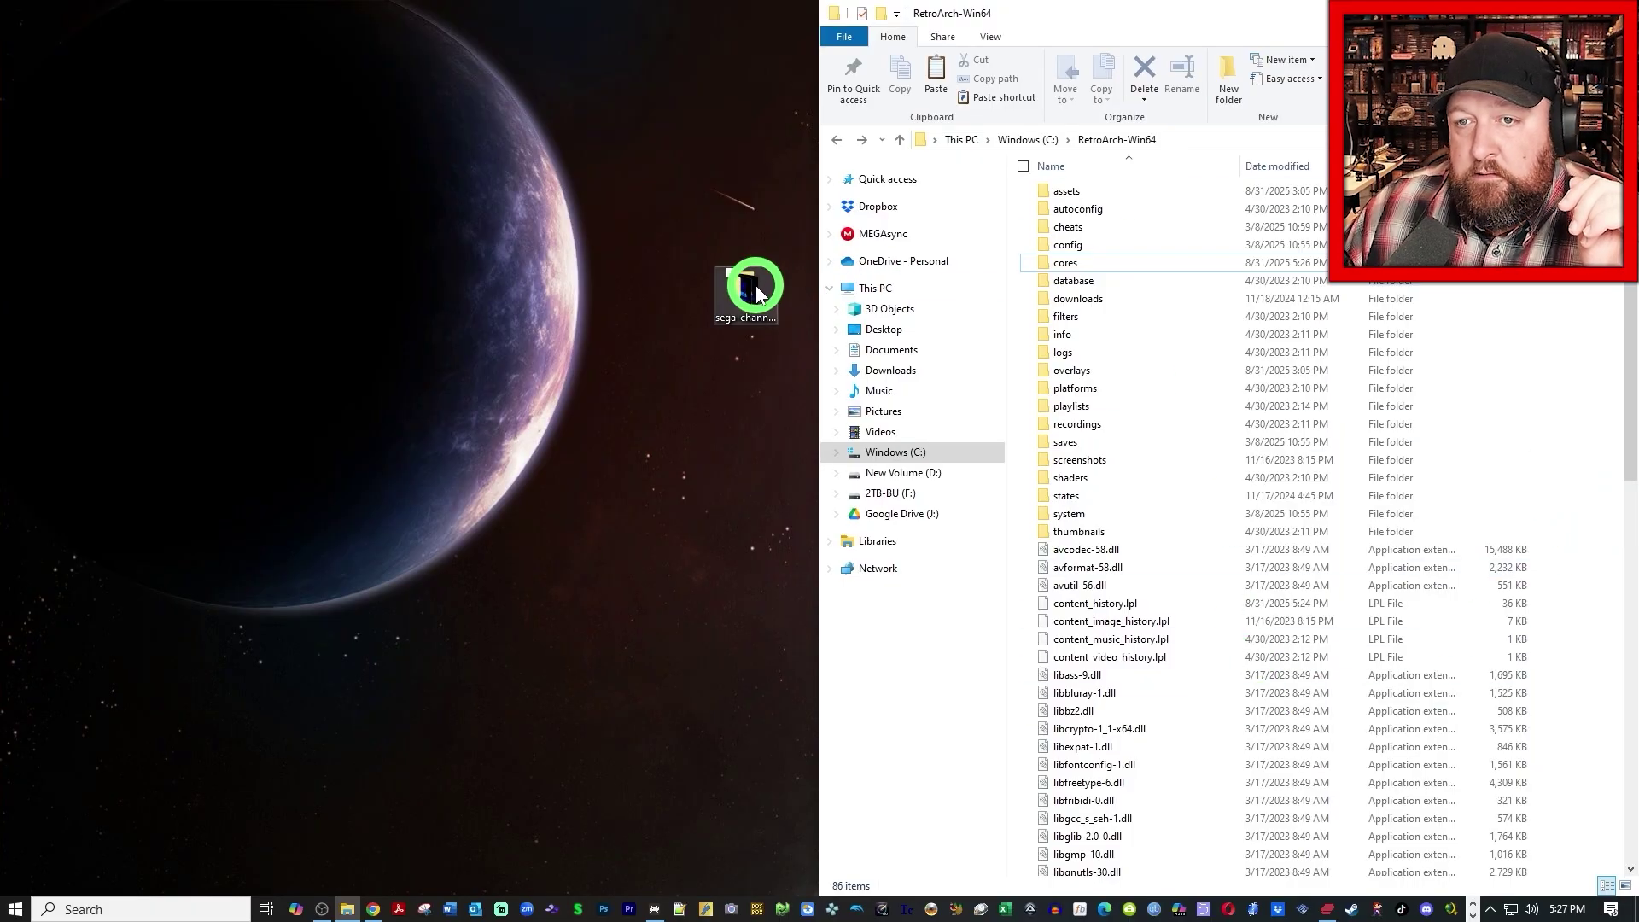
click(1129, 22)
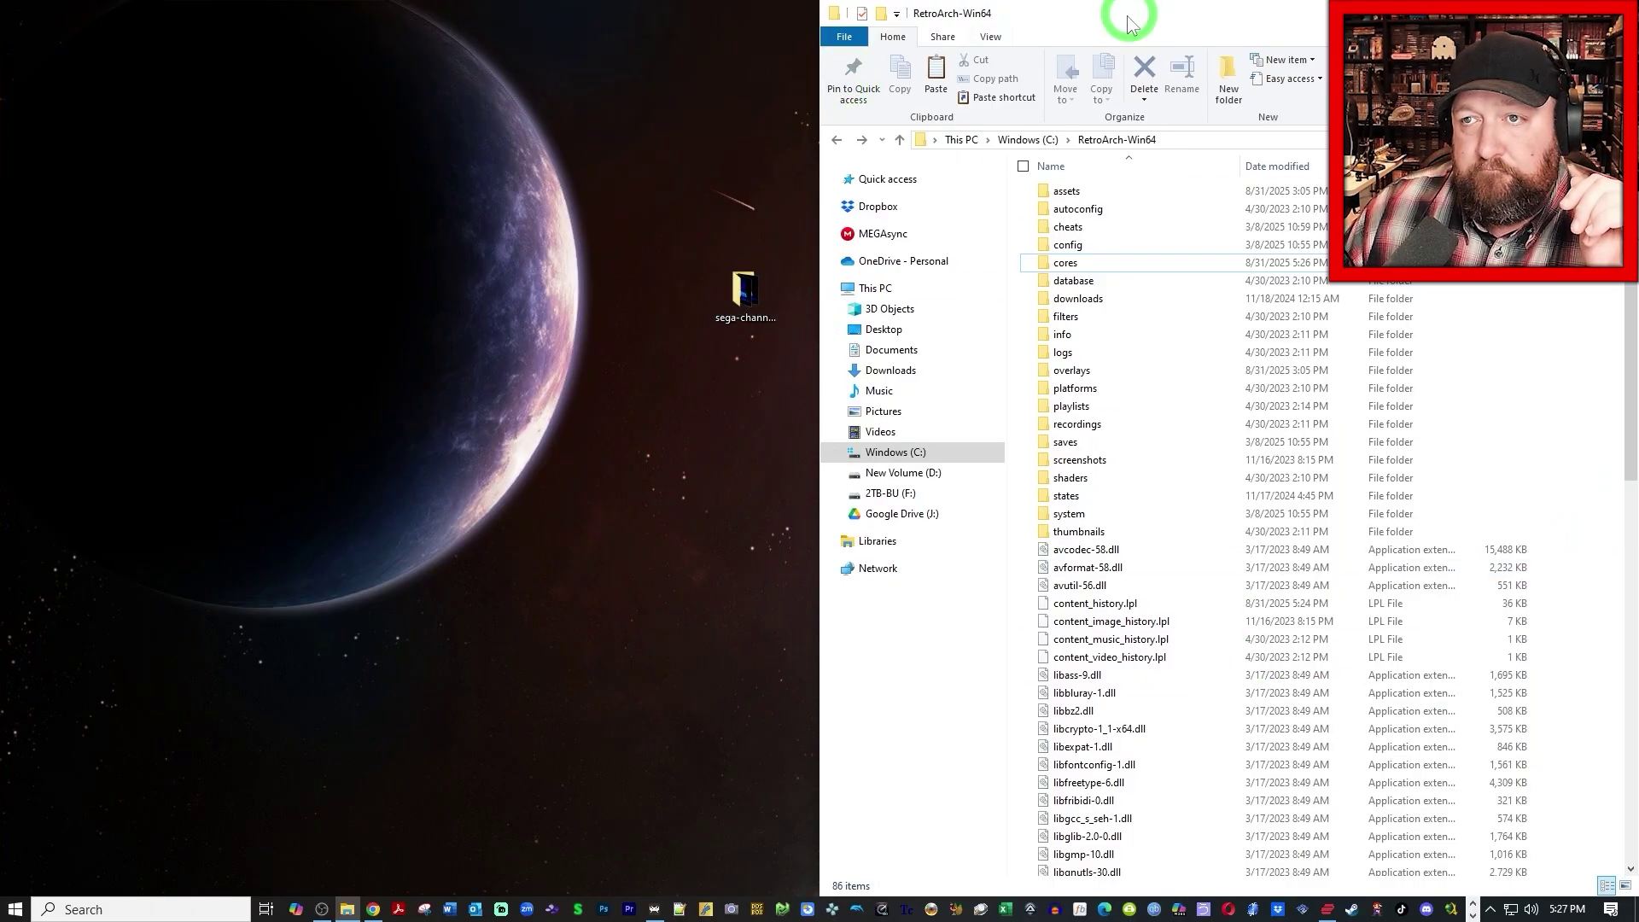
drag(1212, 7, 1051, 420)
click(897, 324)
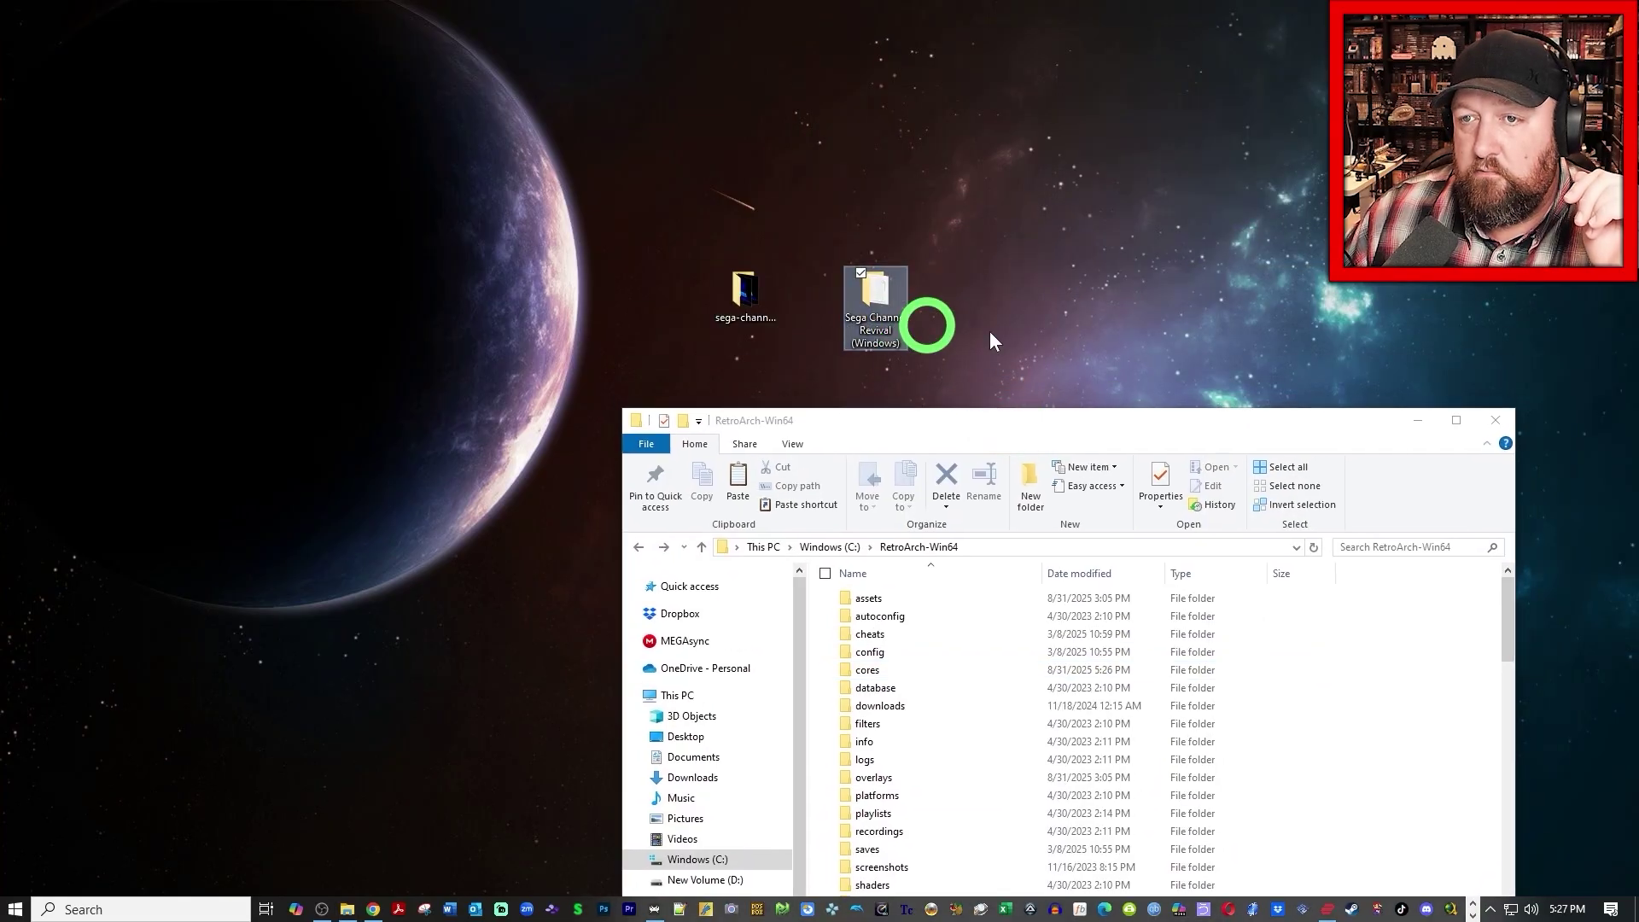
drag(1159, 18, 64, 303)
click(1036, 146)
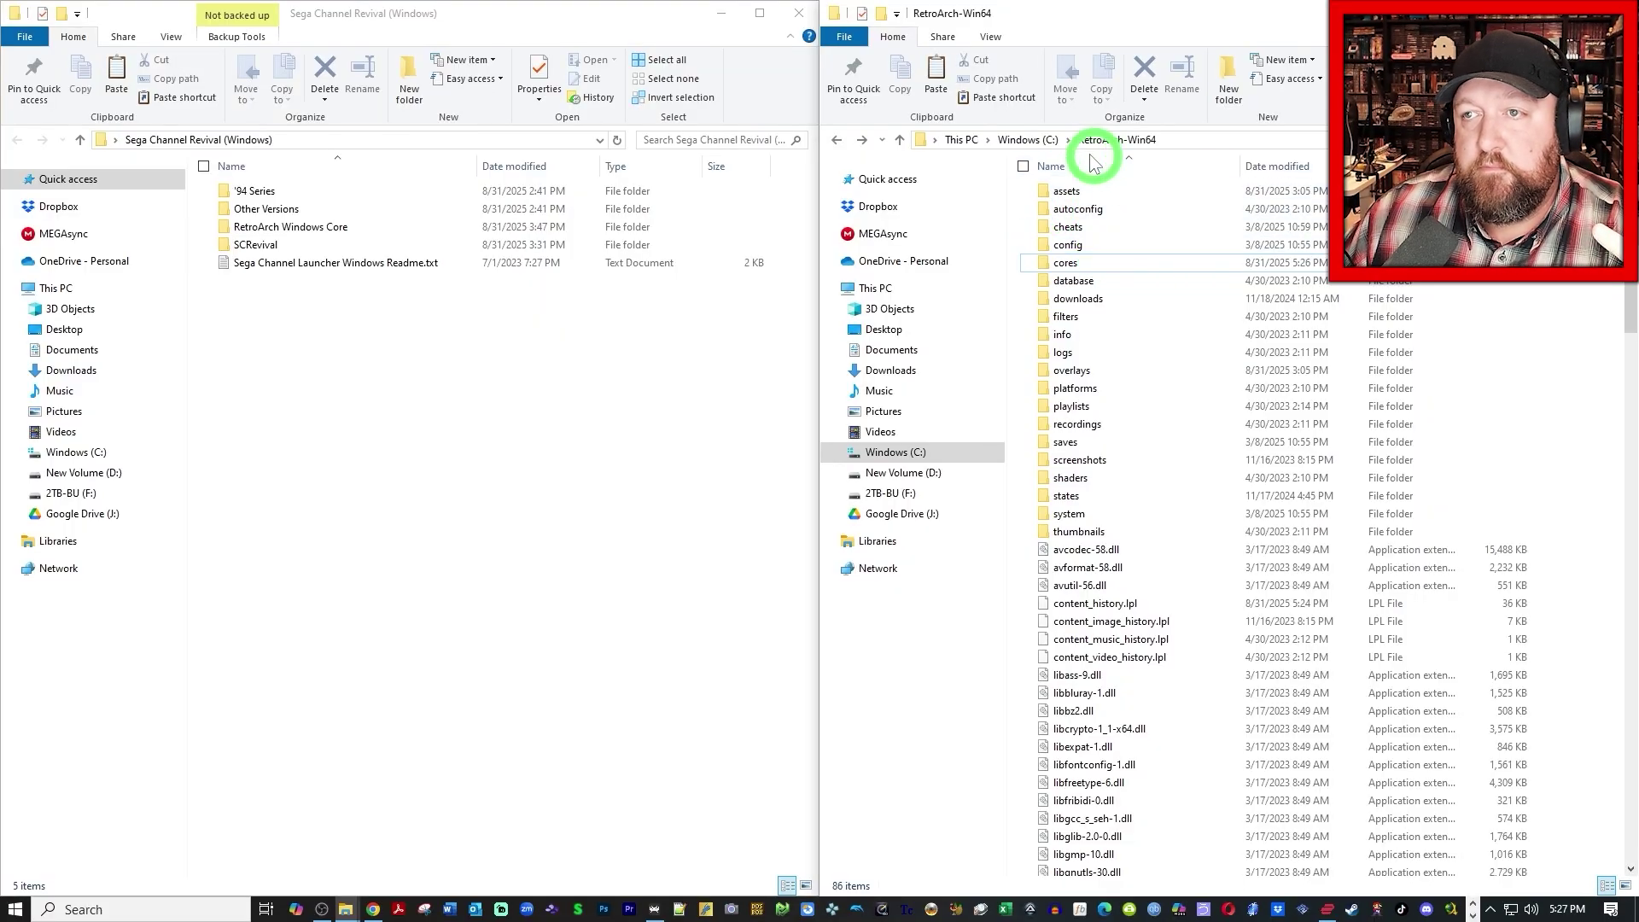
Step: Copy genesis_plus_gx_libretro.dll from RetroArch Windows Core into RetroArch's cores folder, replacing the existing file, and minimize both folder windows
click(1098, 263)
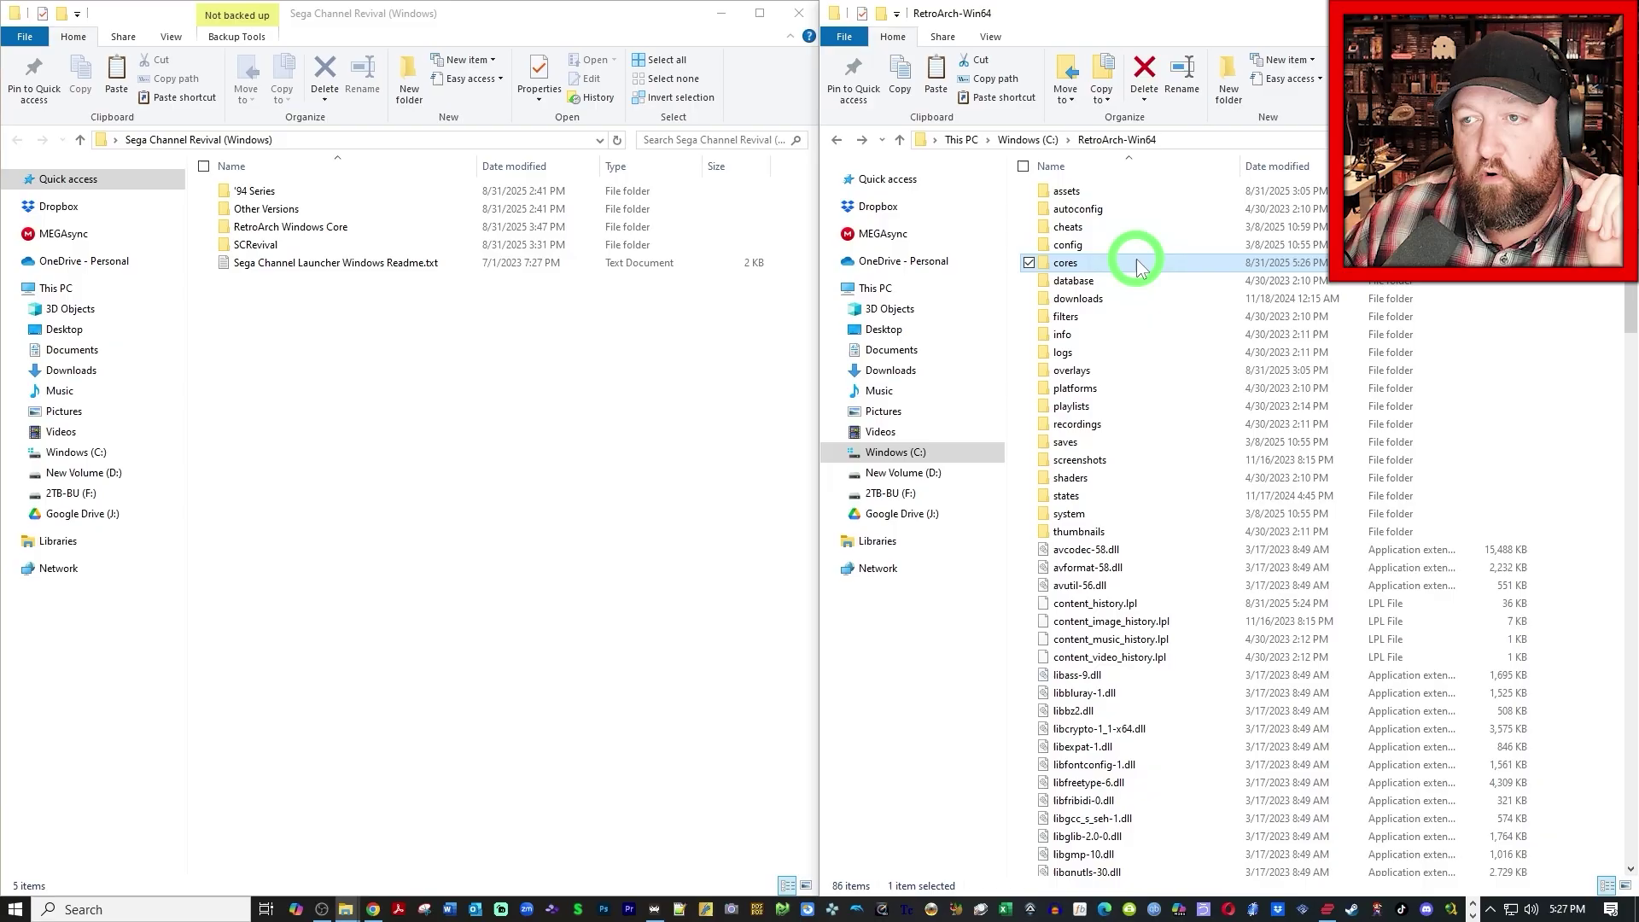
double_click(1136, 262)
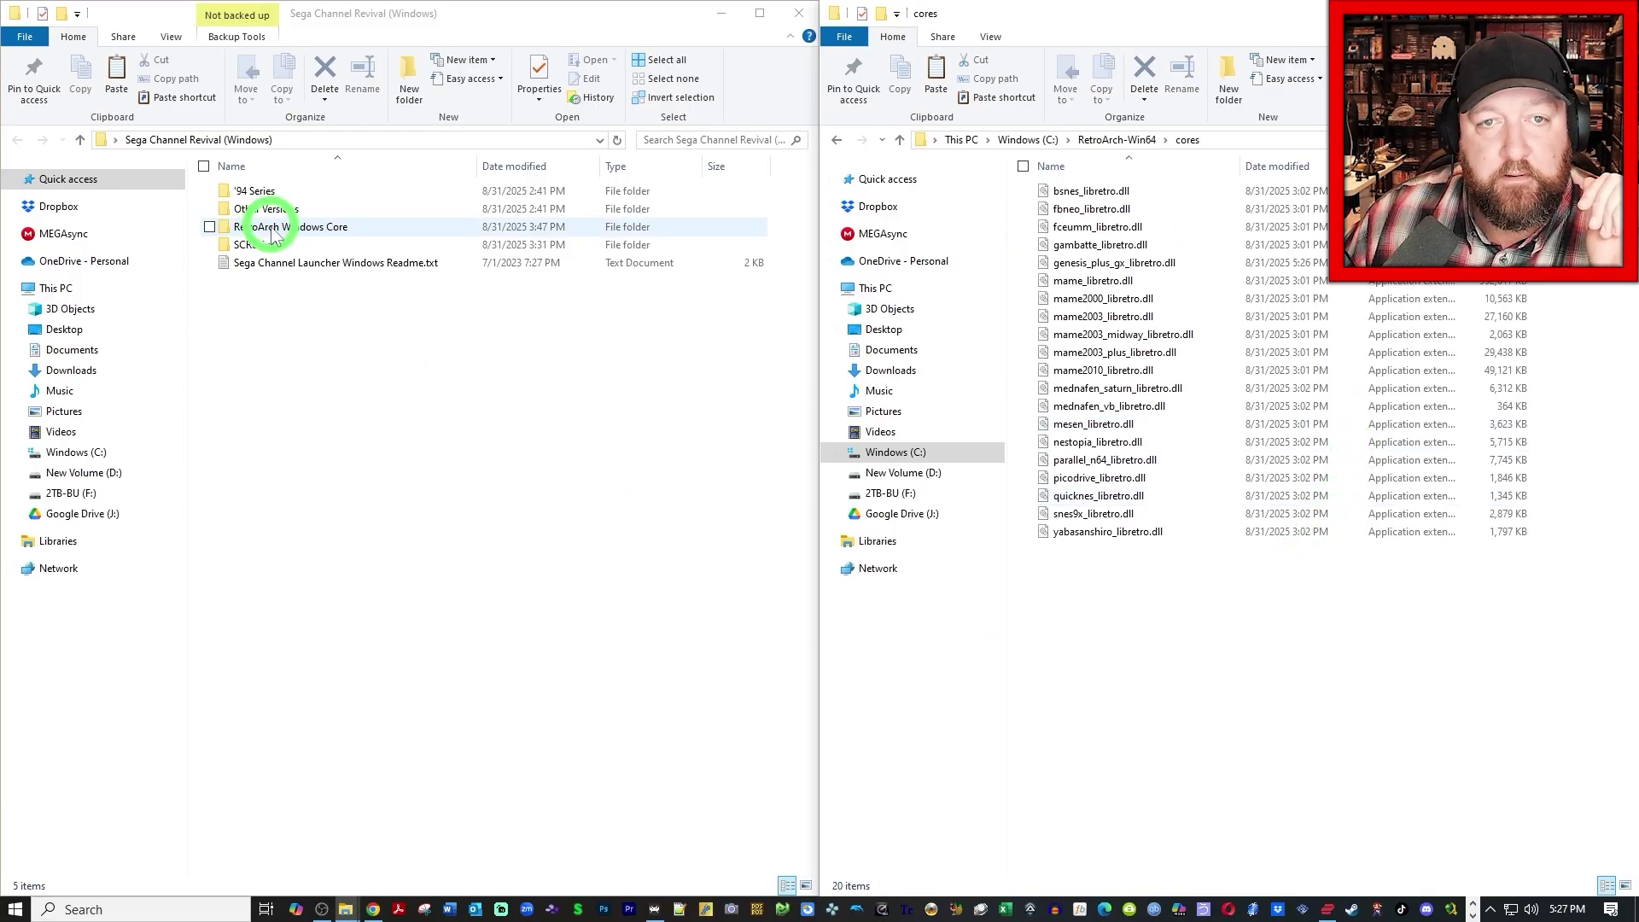
double_click(313, 225)
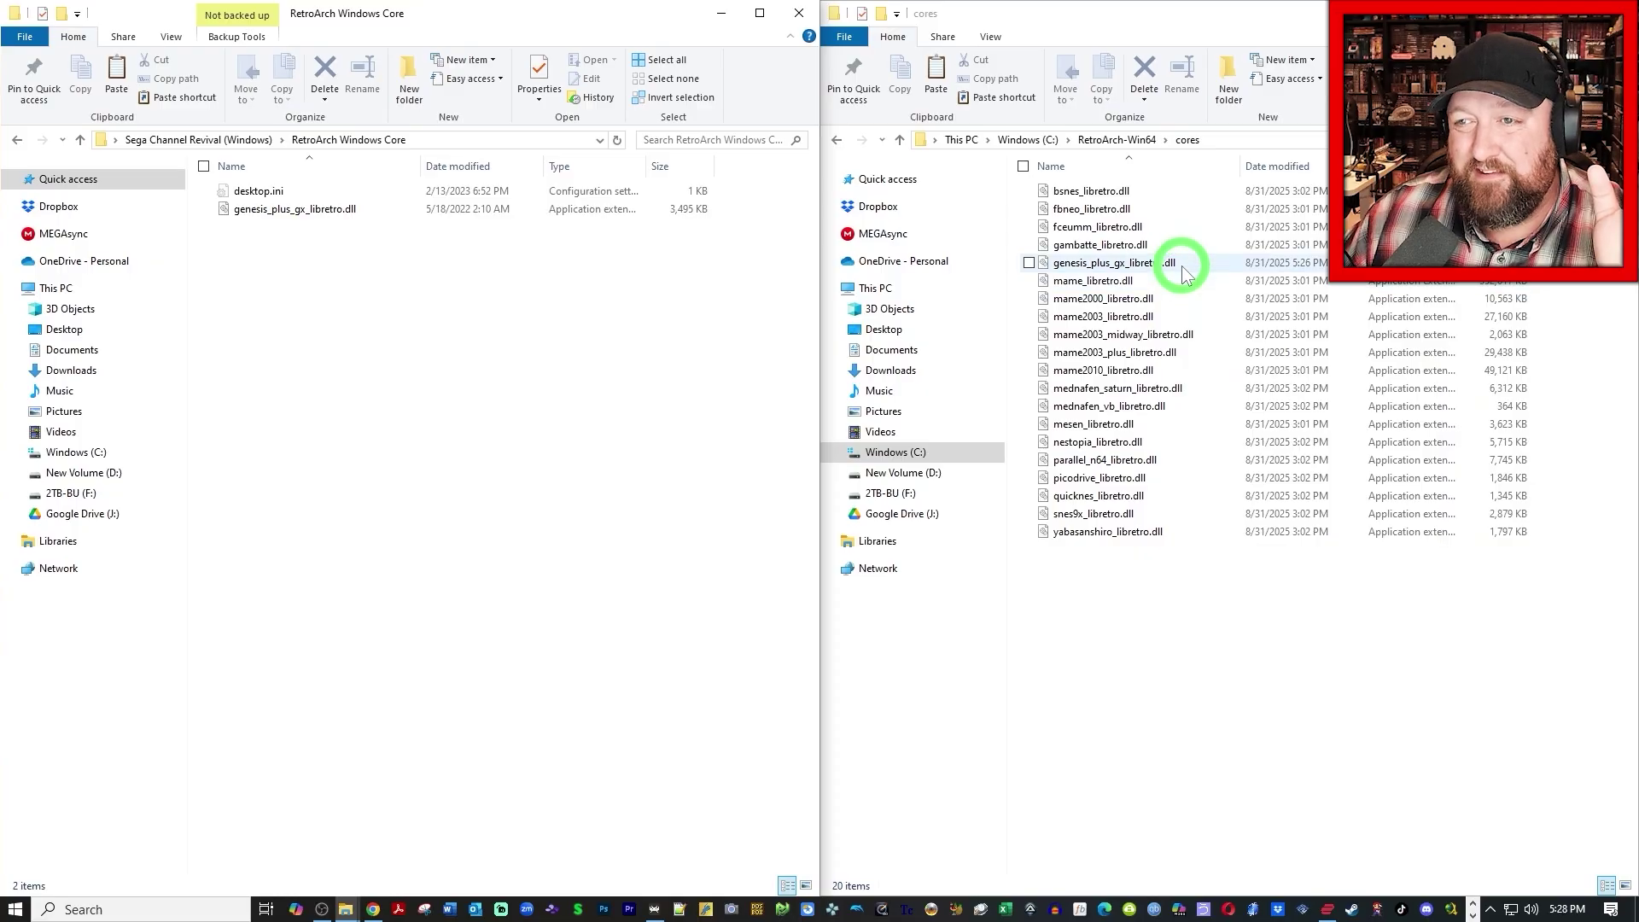
click(317, 214)
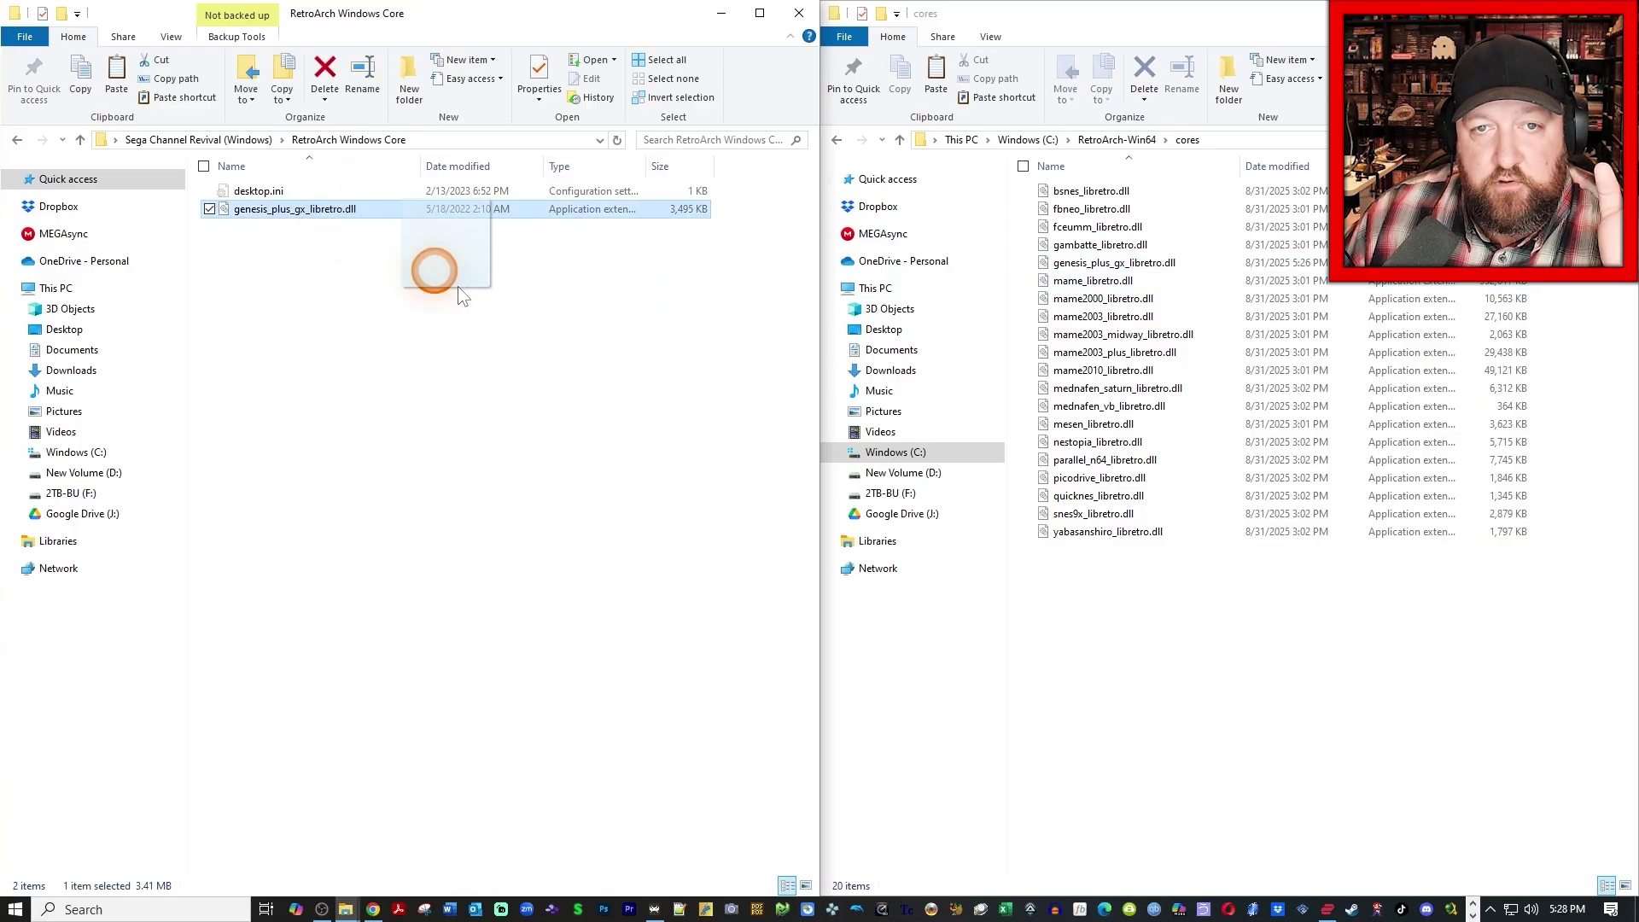
drag(457, 285, 1165, 722)
key(ctrl)
click(788, 341)
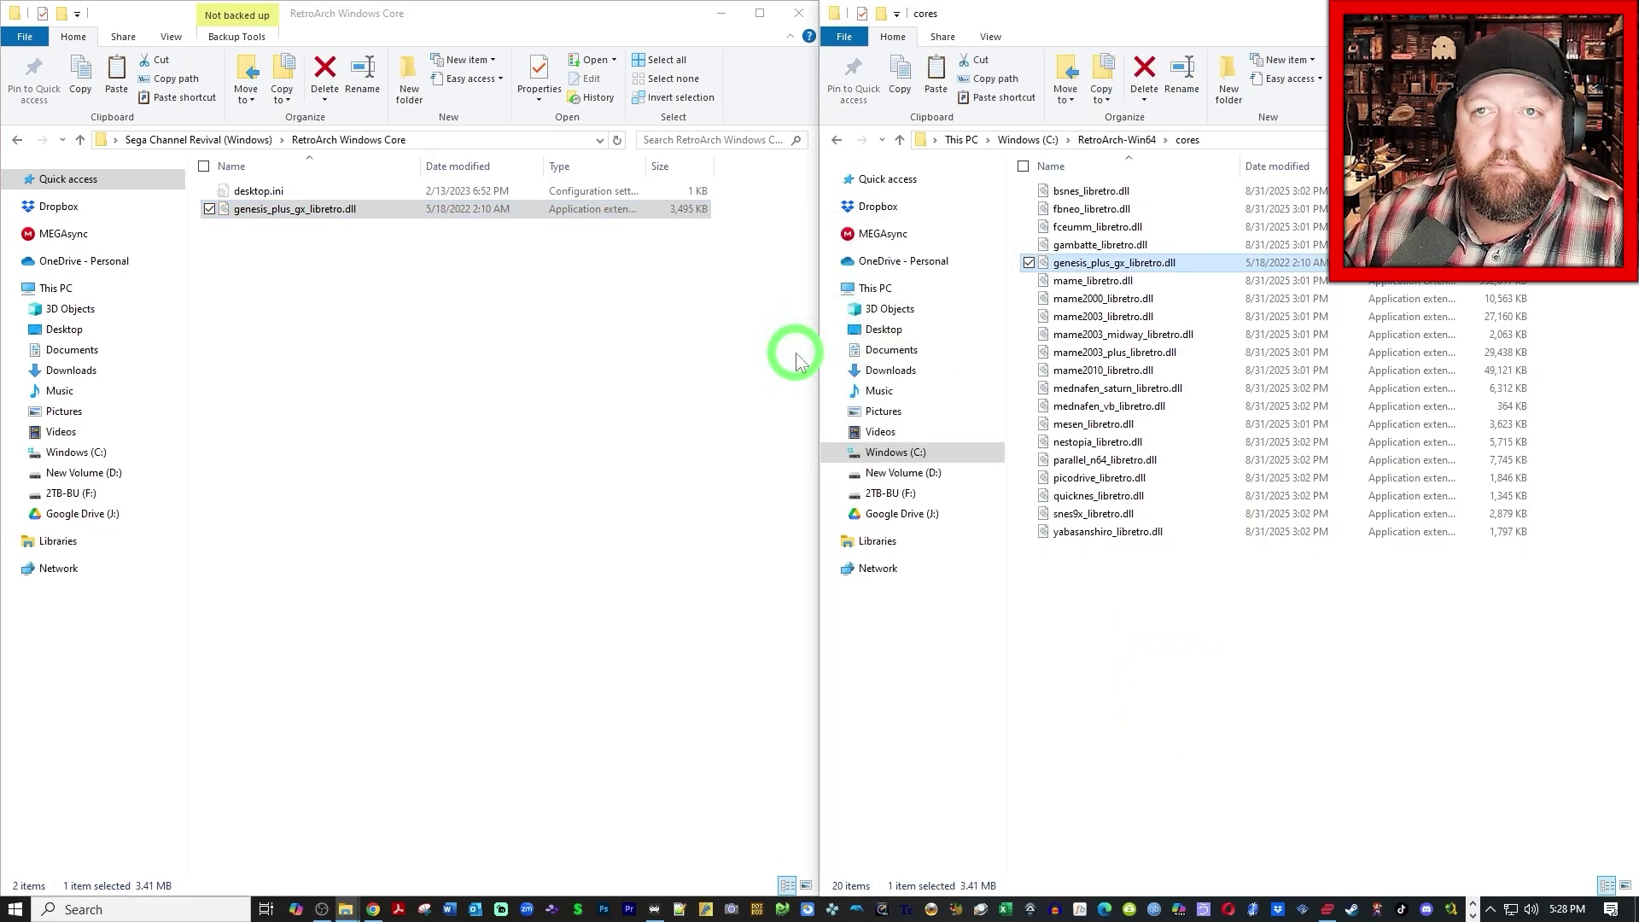
click(722, 16)
click(1541, 13)
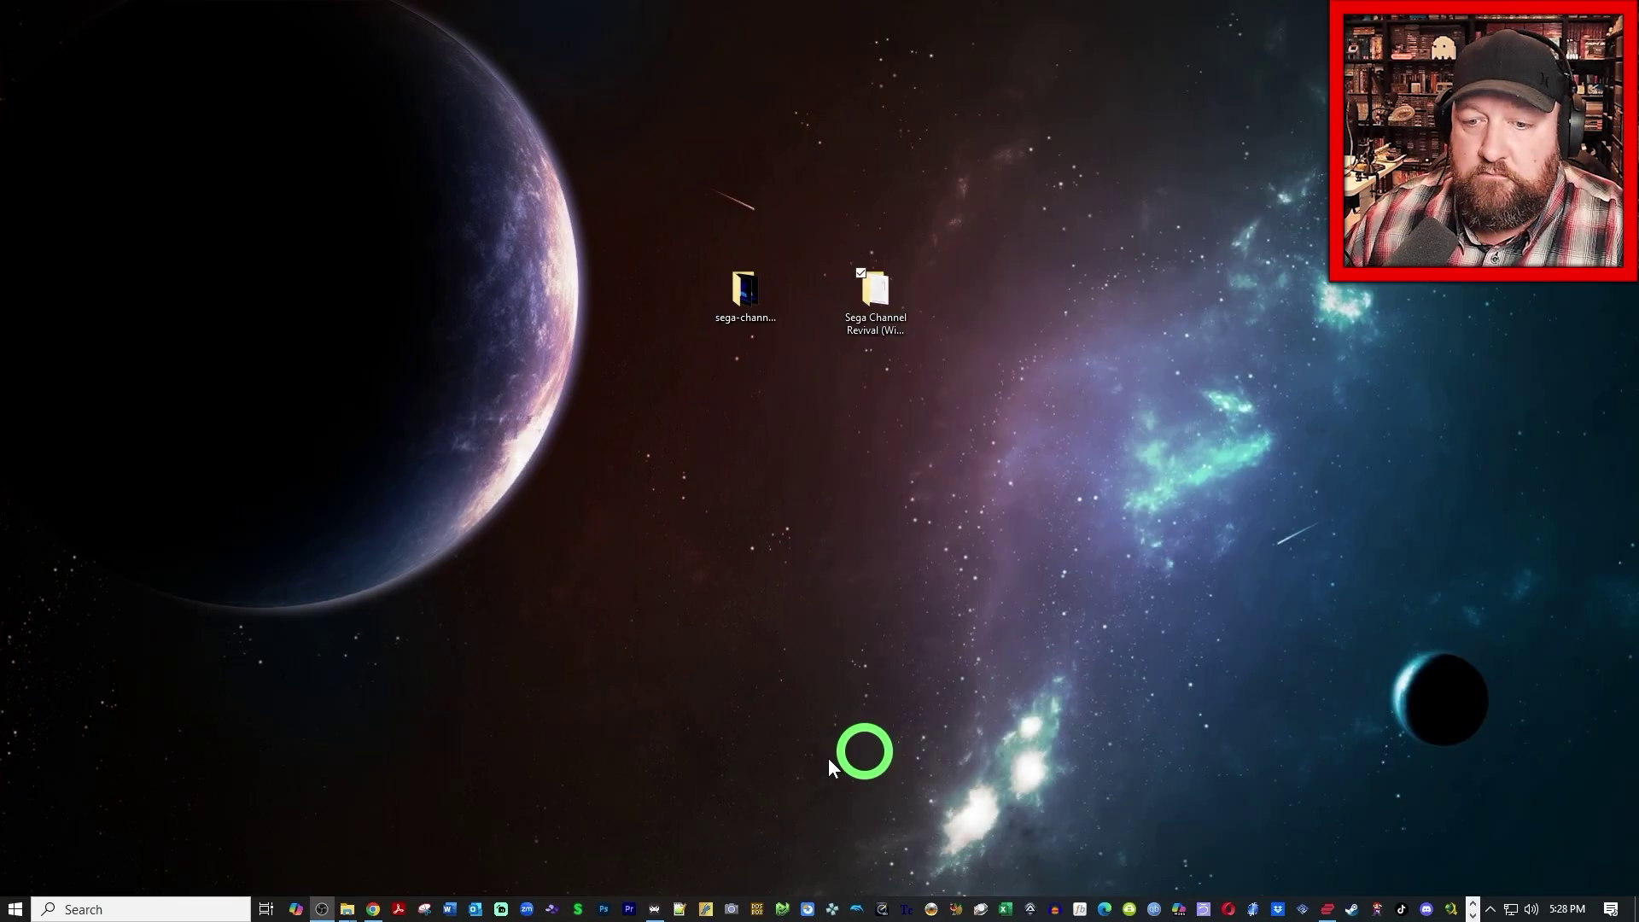
Step: Switch to RetroArch, load Sega Channel Revival - 01 January 94.md from the '94 Series folder, and enlarge the game window
click(655, 910)
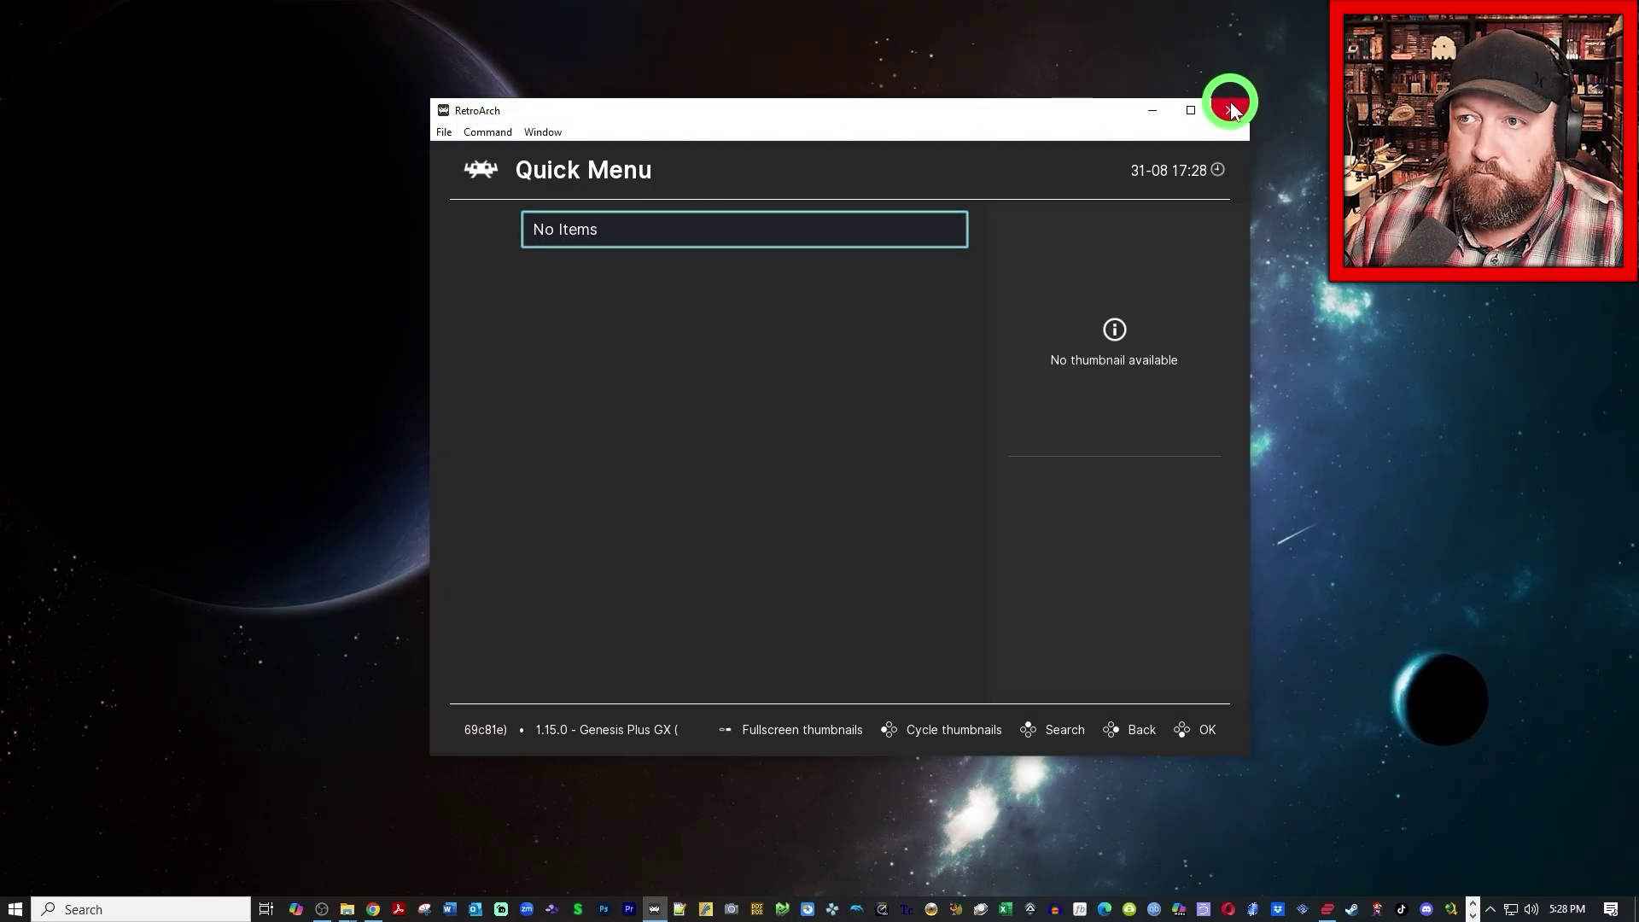
click(444, 132)
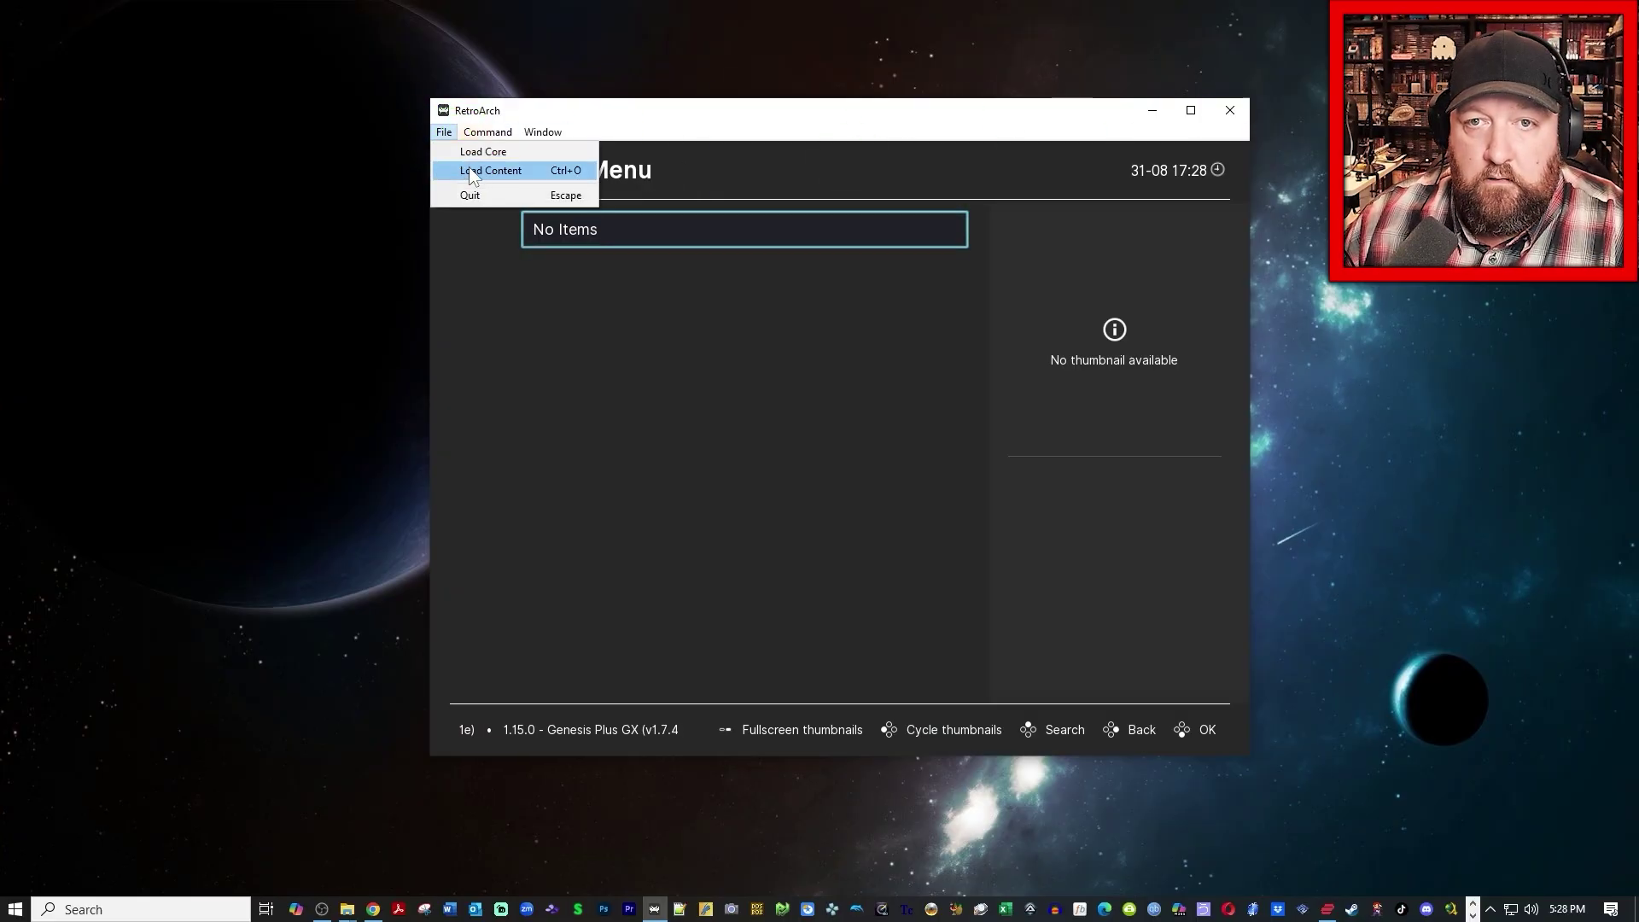
click(474, 168)
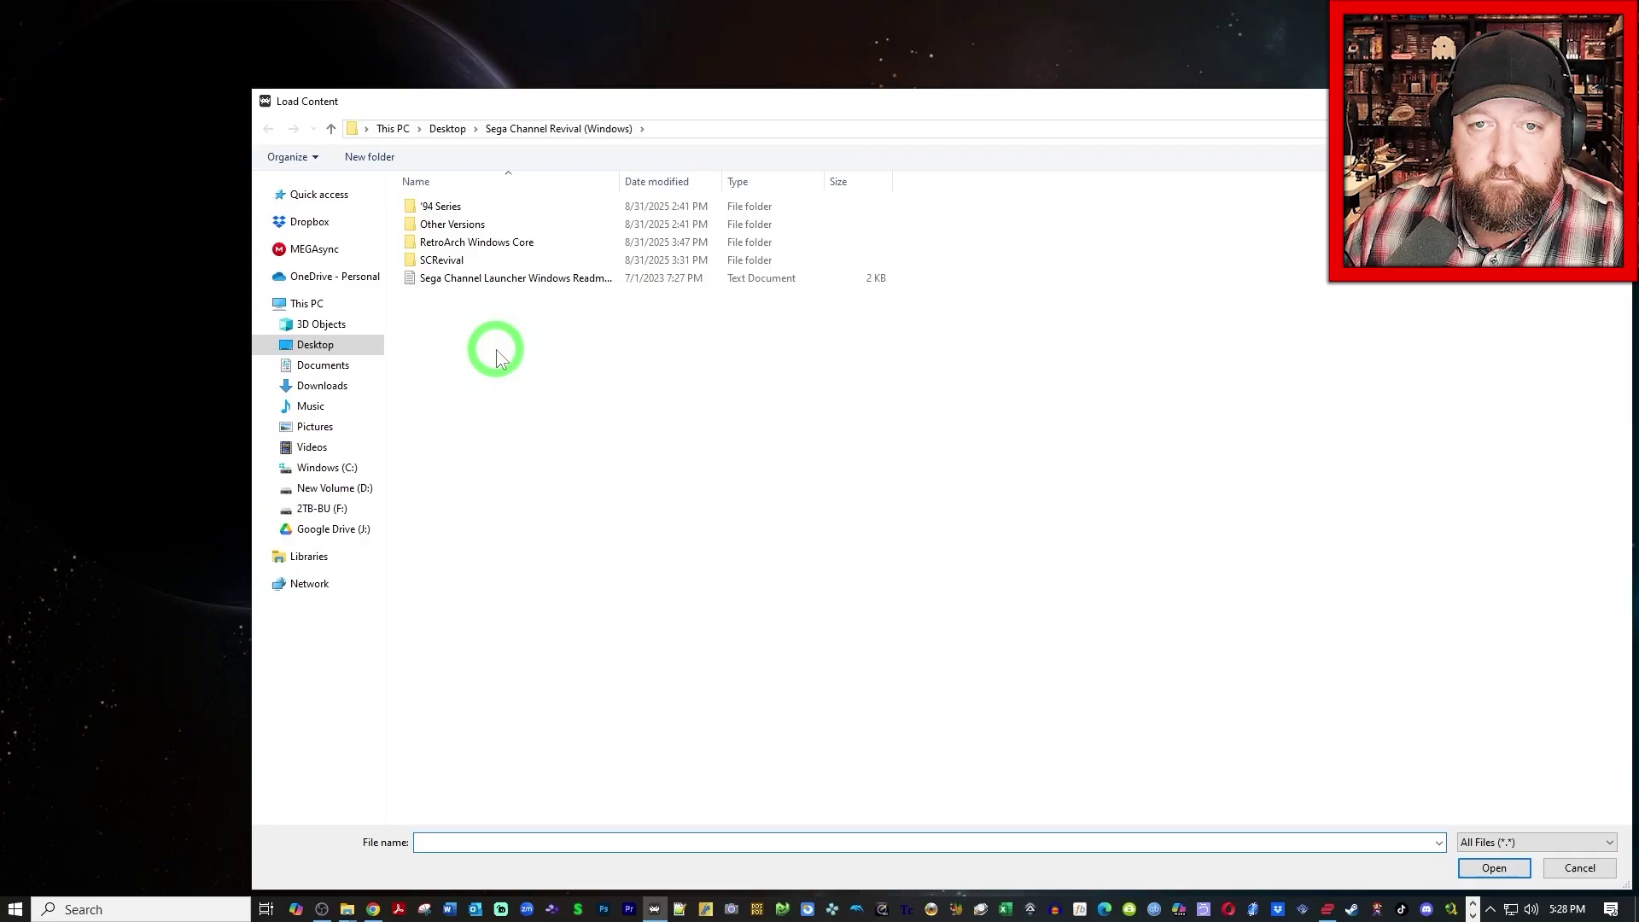
double_click(475, 207)
double_click(608, 208)
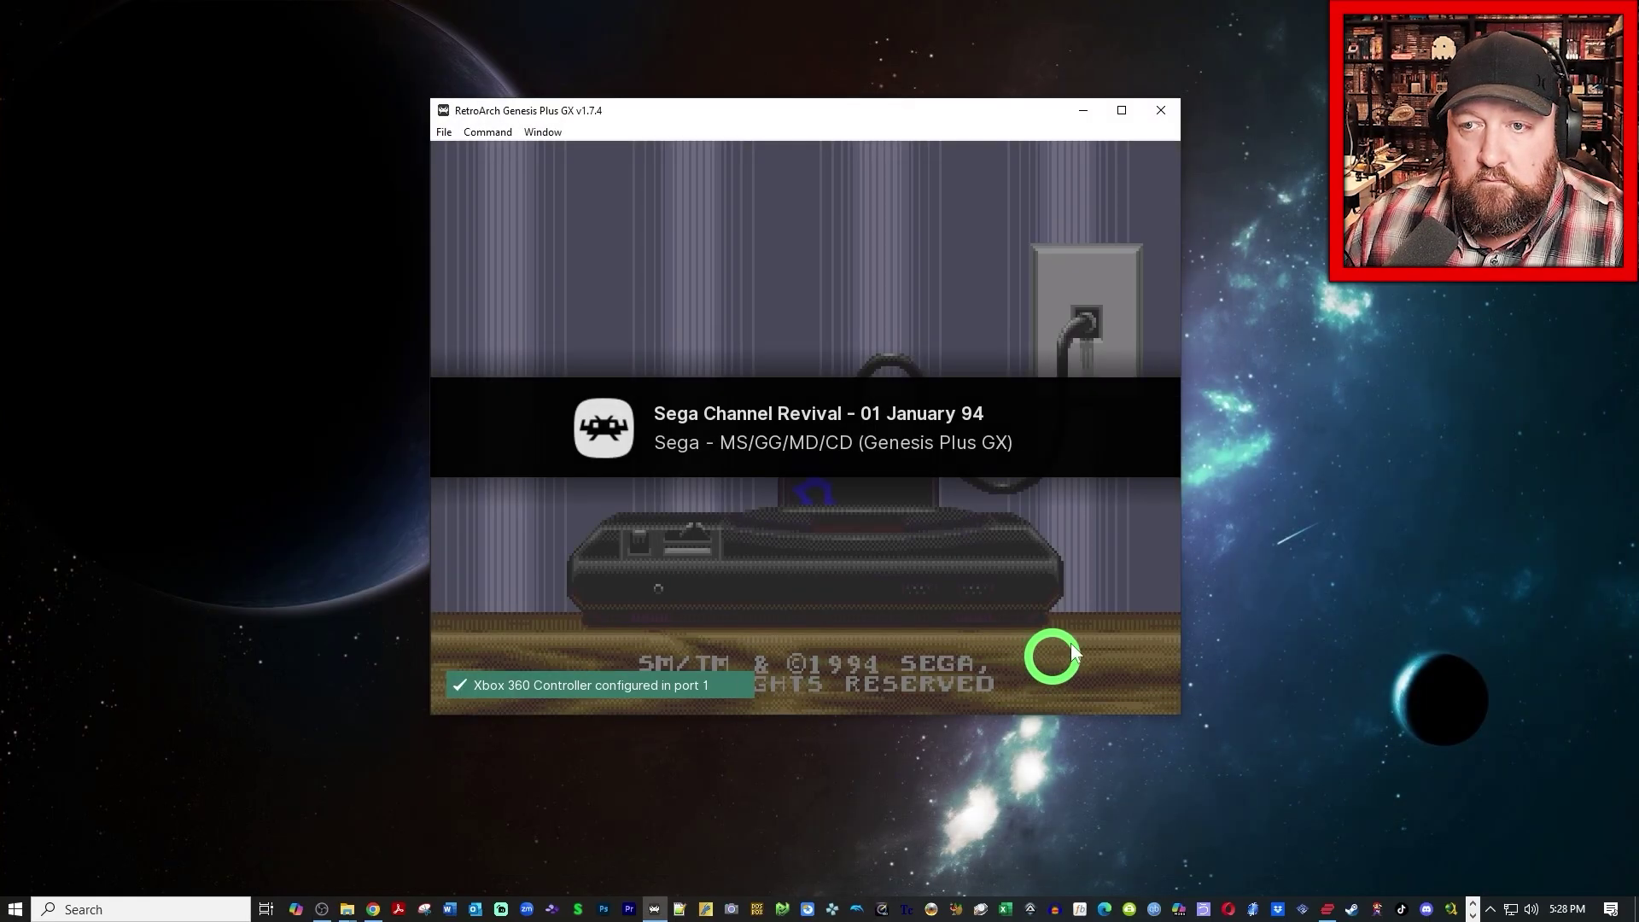
drag(1180, 715, 1278, 760)
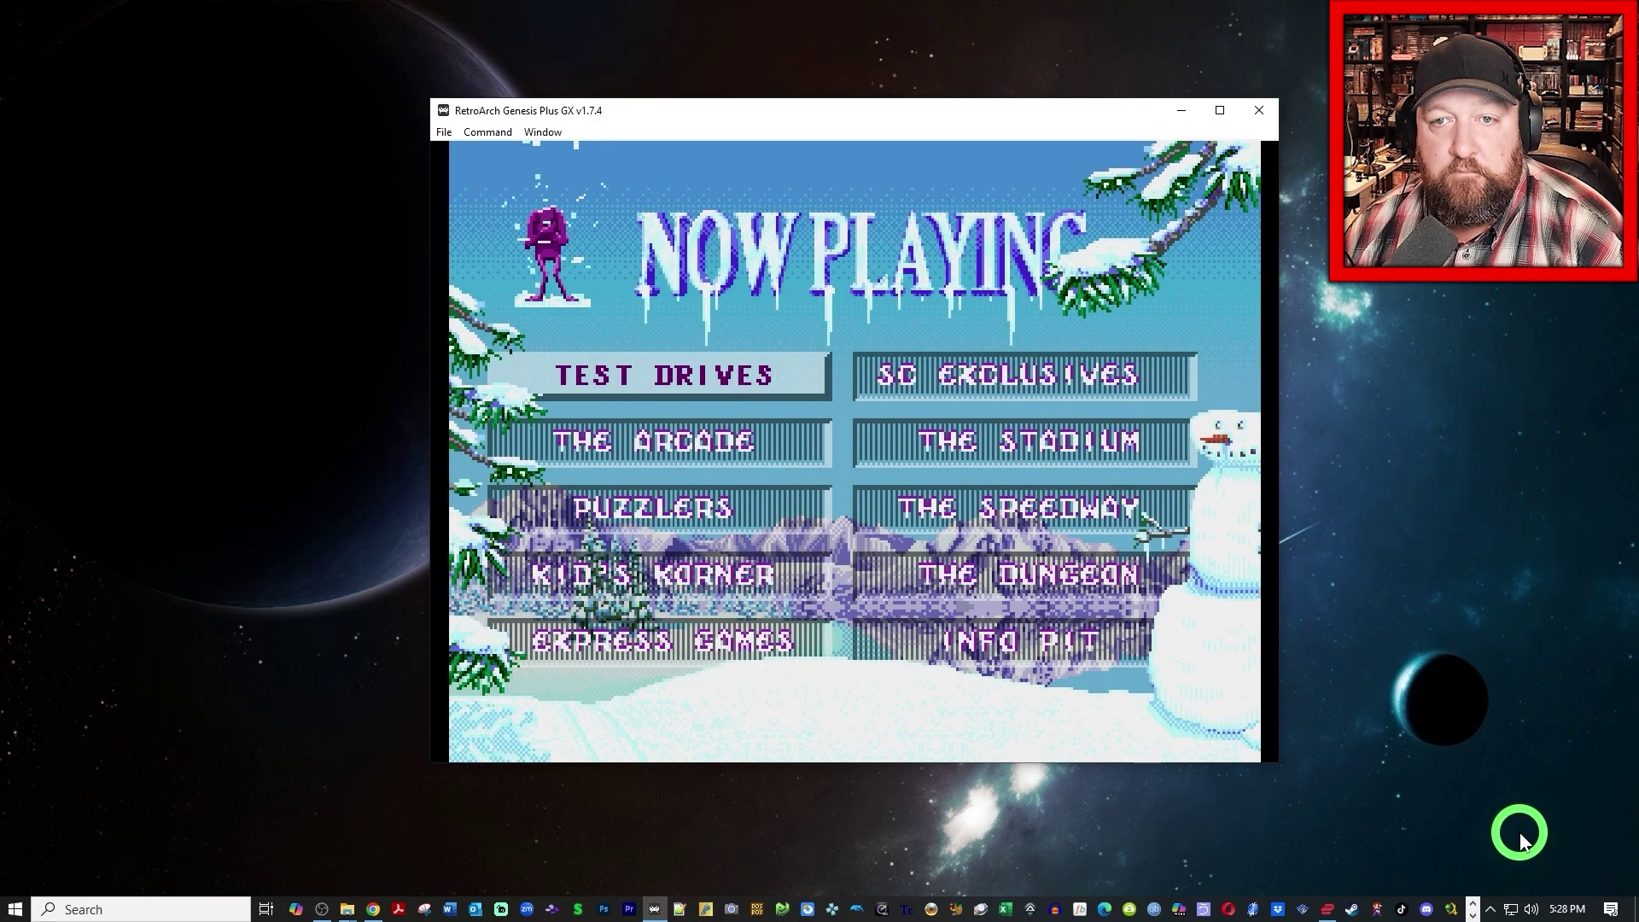
Step: Look through the game categories in both columns of the Now Playing menu
key(Down)
key(Down)
key(Down)
key(Down)
key(Right)
key(Up)
key(Up)
key(Up)
key(Up)
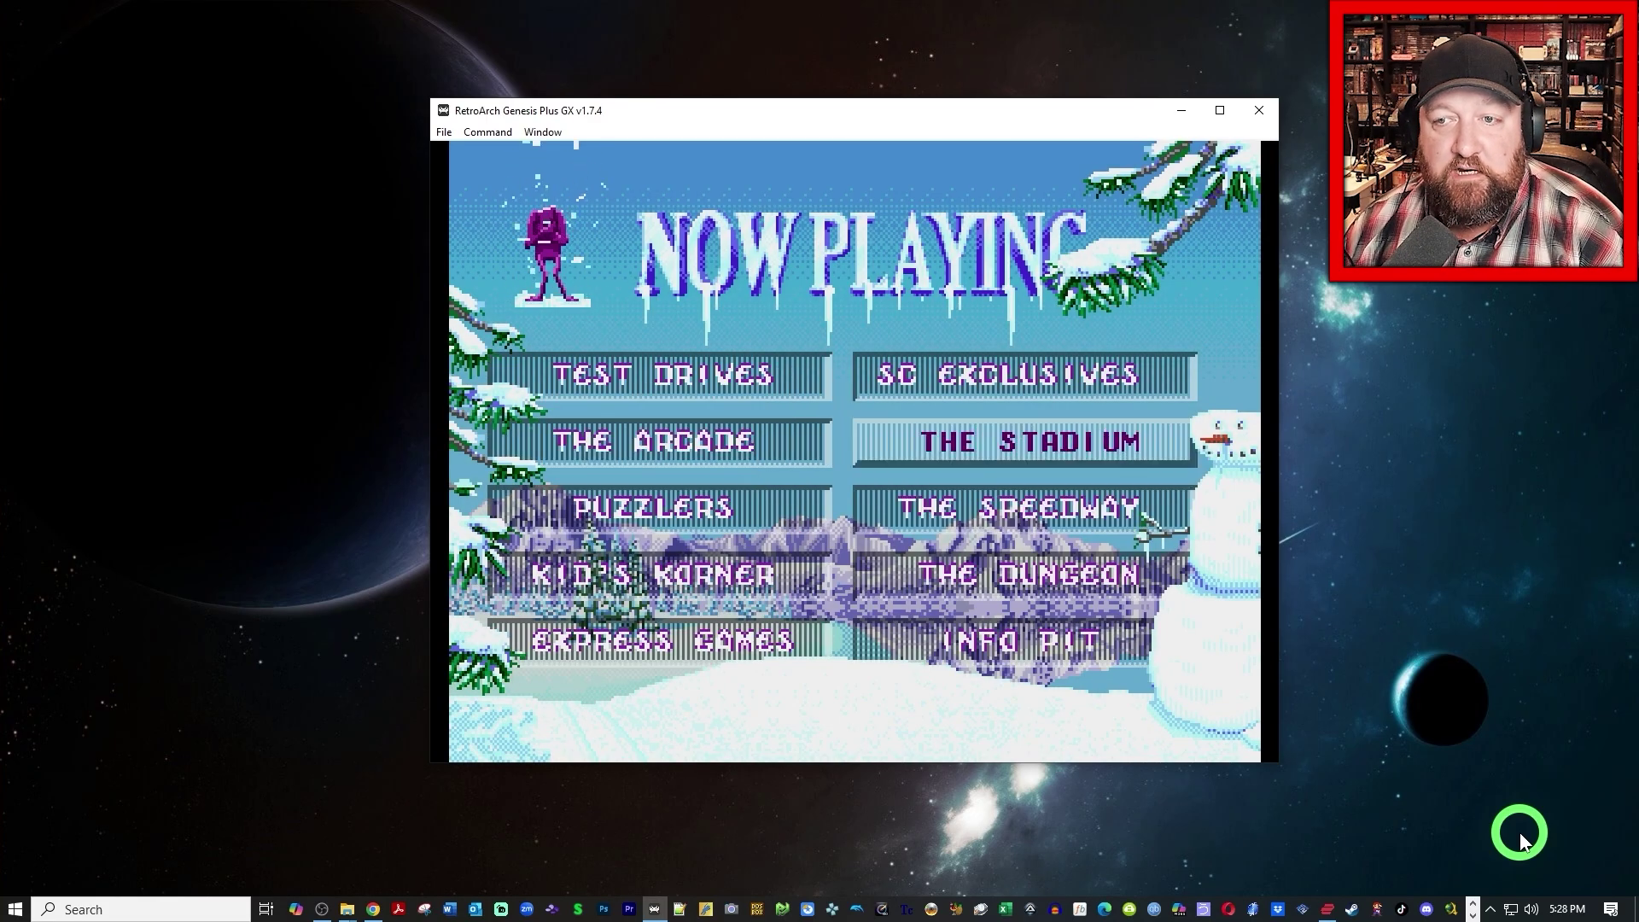
key(Down)
key(Down)
key(Down)
key(Left)
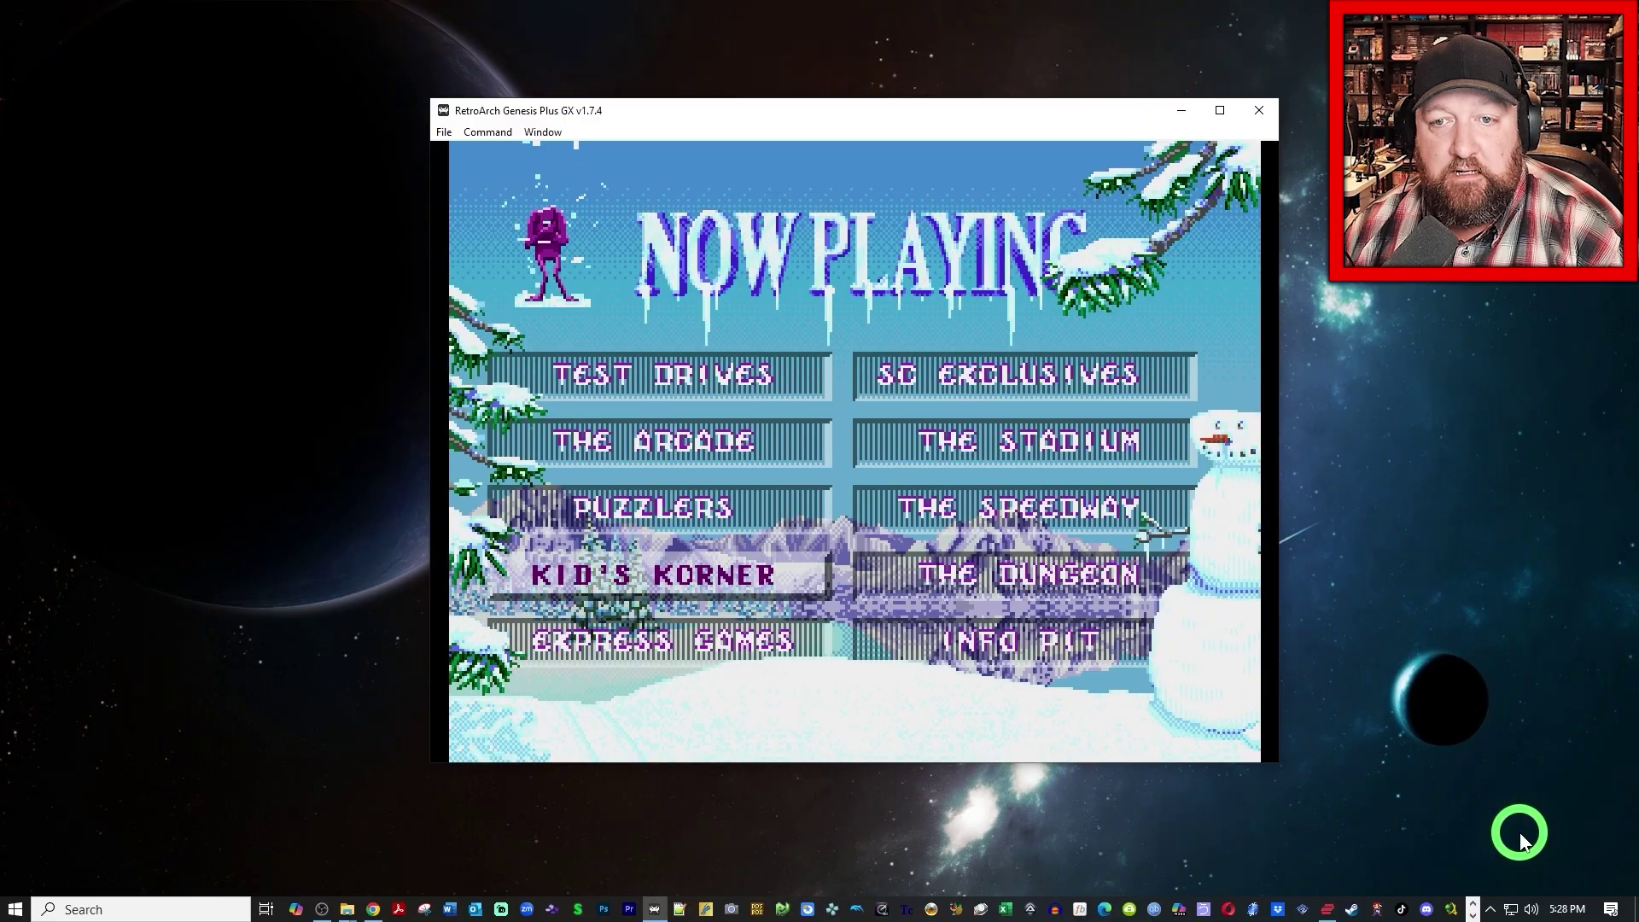
Step: Open the Puzzlers category, browse its games down to Klax, and return to the Now Playing menu
key(Up)
key(Return)
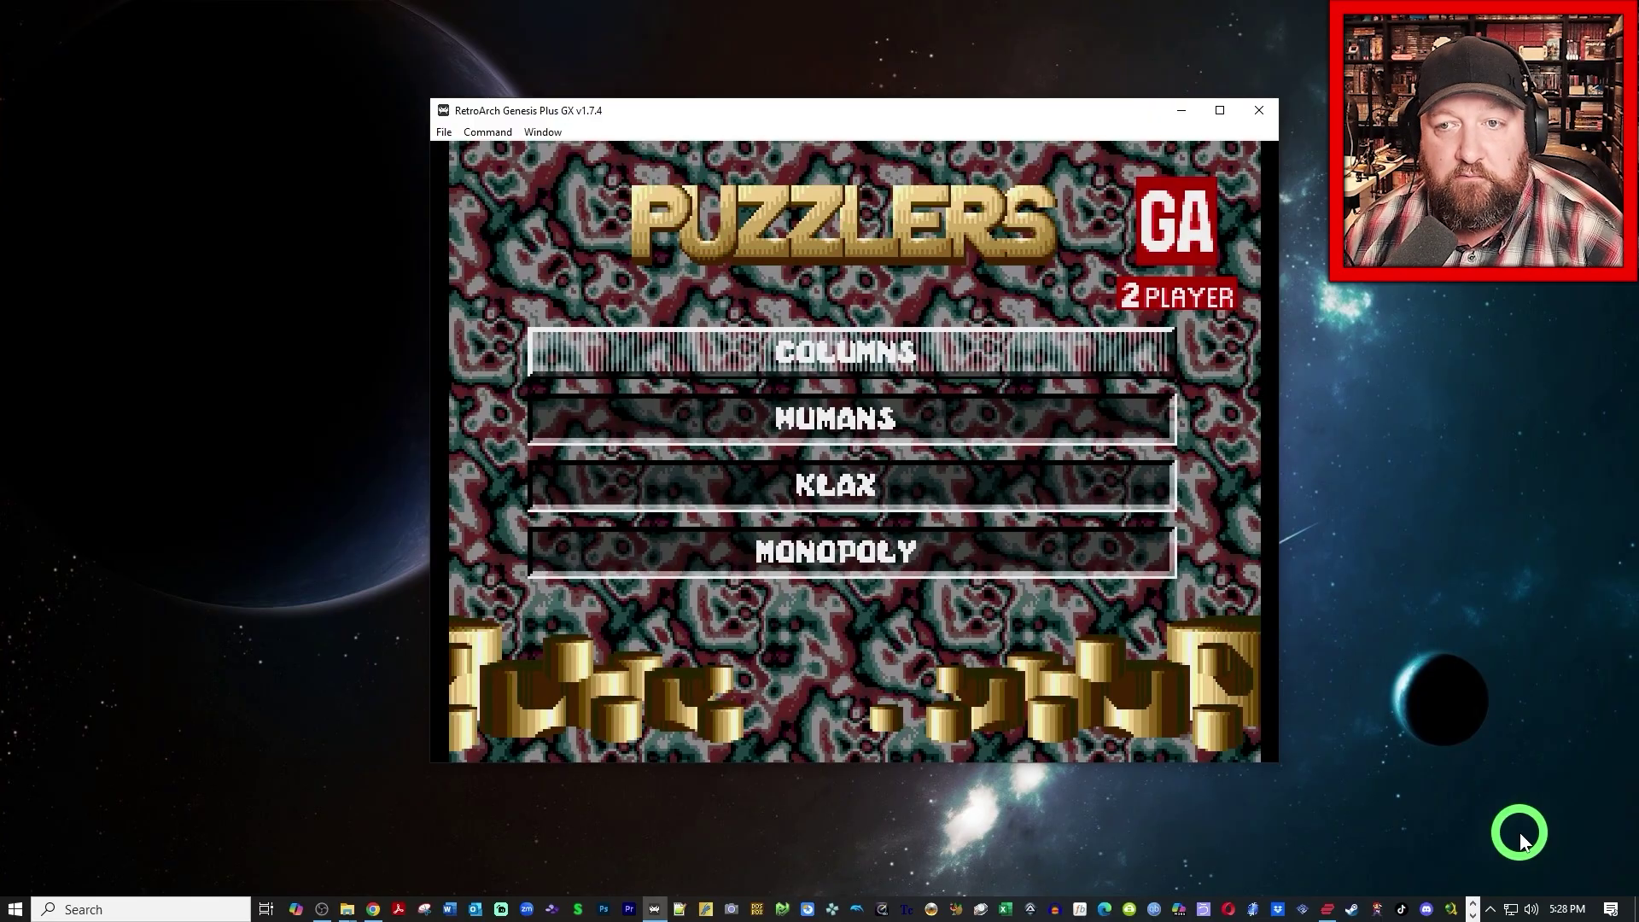
key(Down)
key(Down)
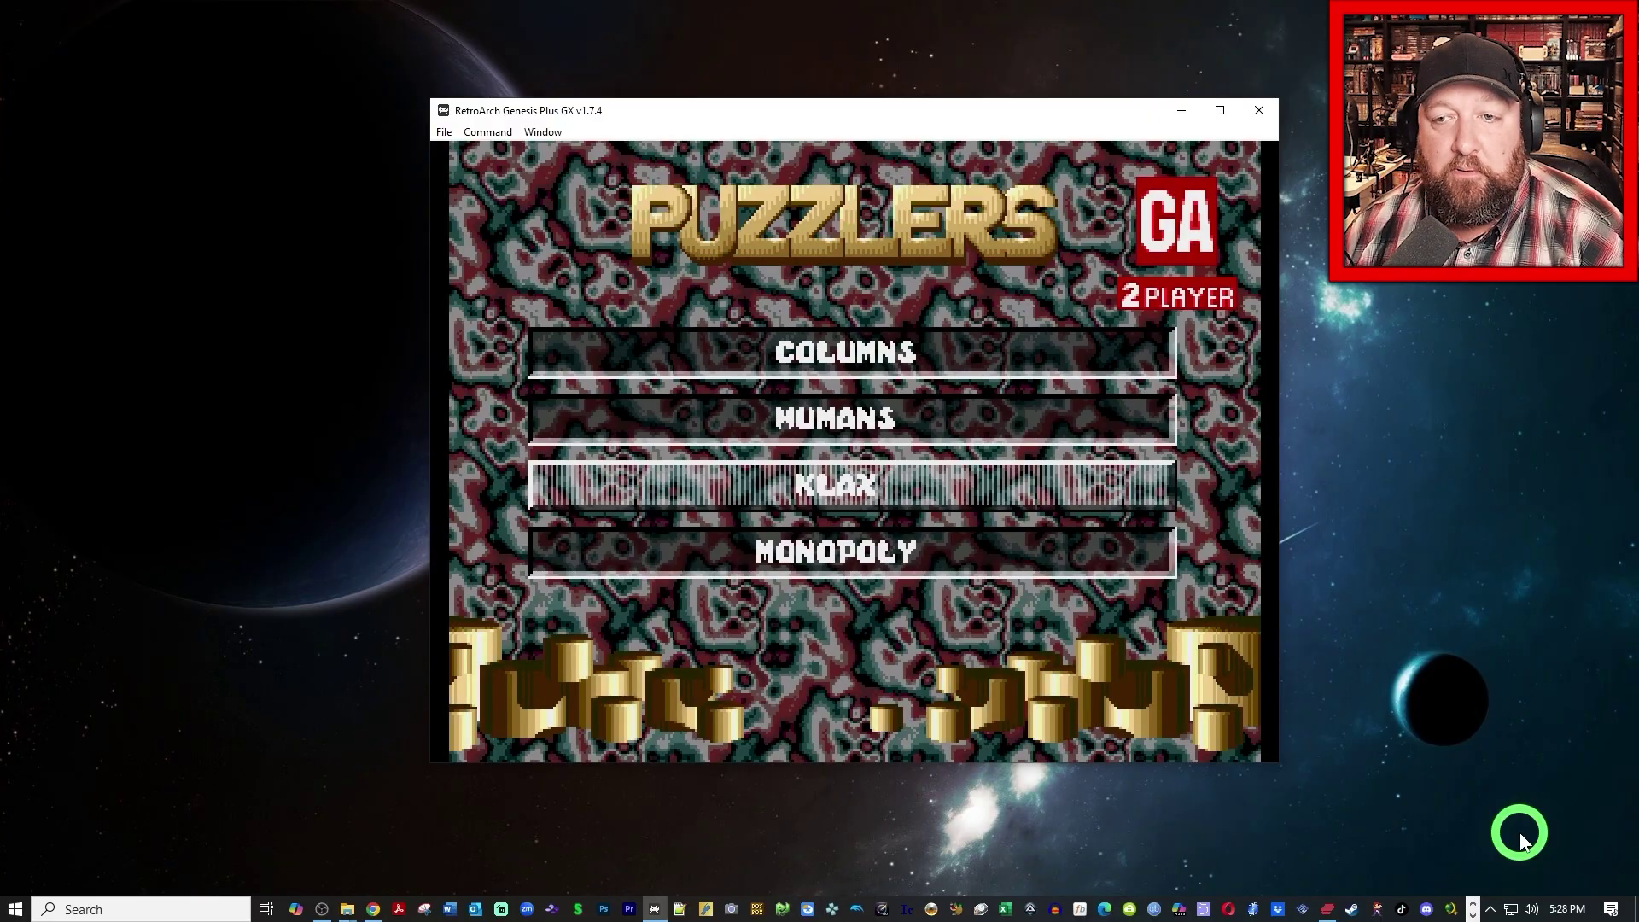
key(z)
Step: Open the Info Pit category, read its News Link page, and return to the Info Pit list
key(Down)
key(Down)
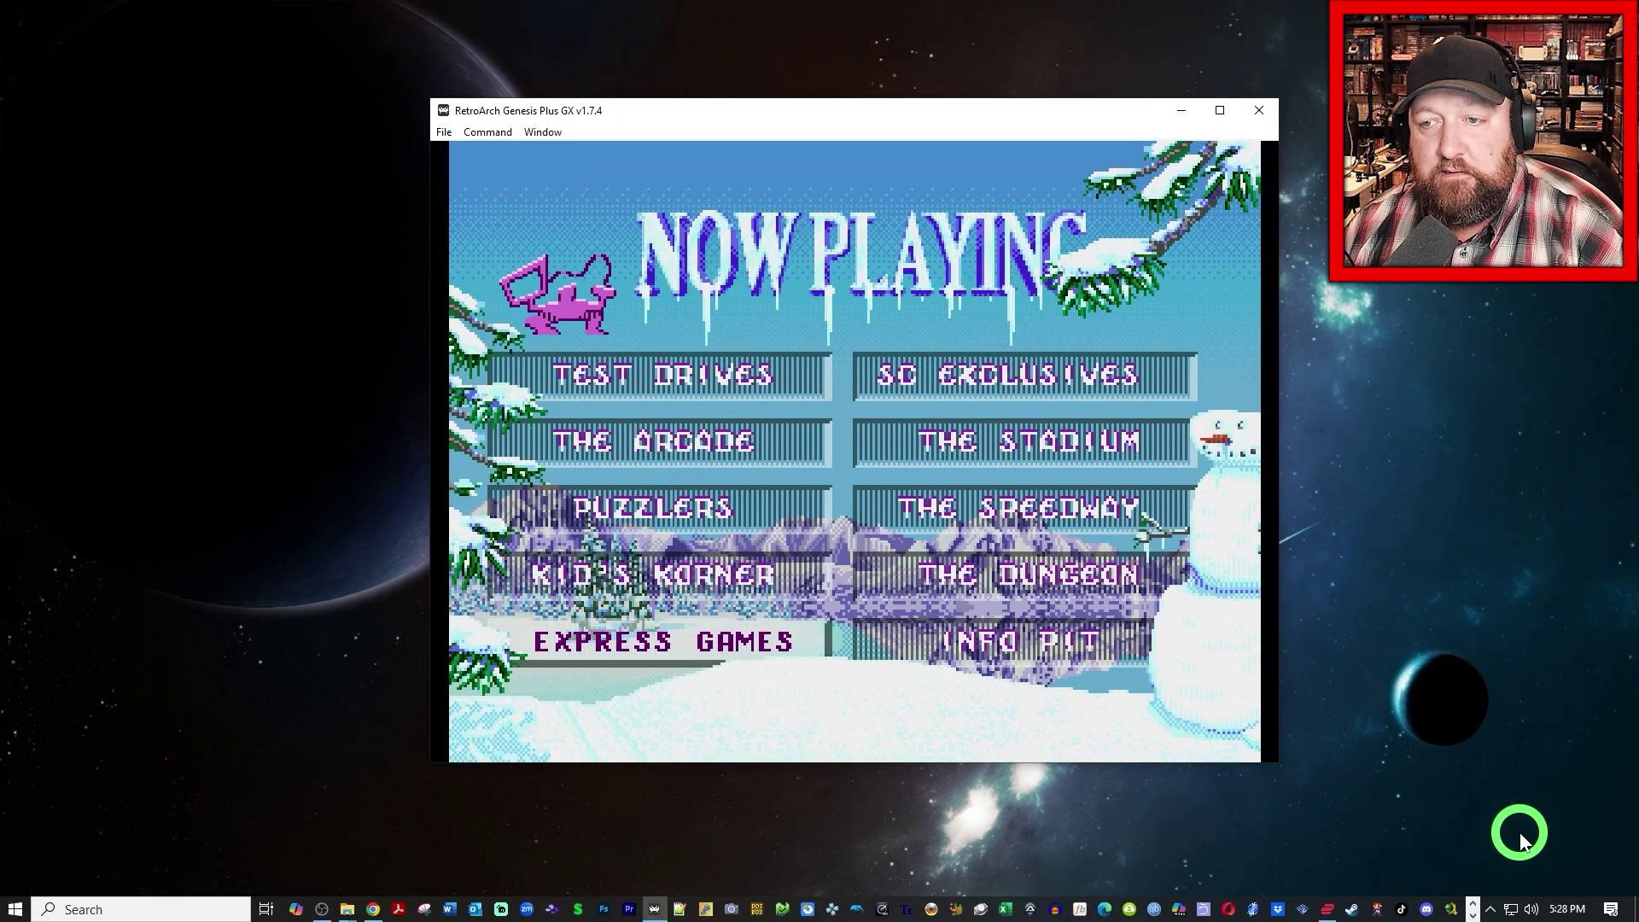
key(Right)
key(x)
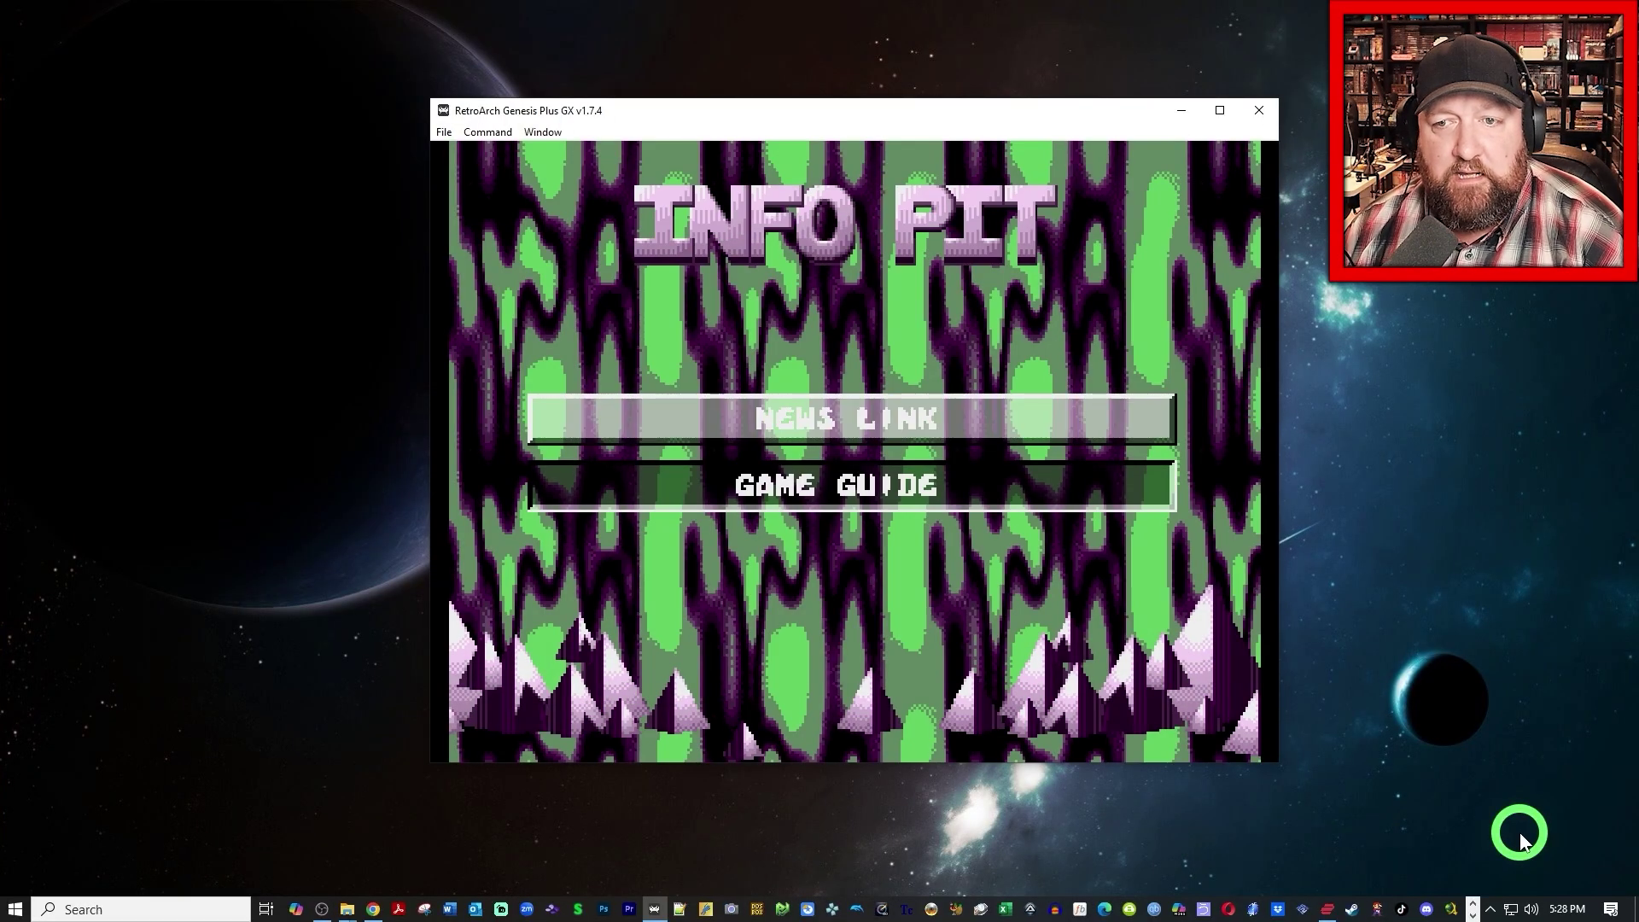
key(Down)
key(Up)
key(x)
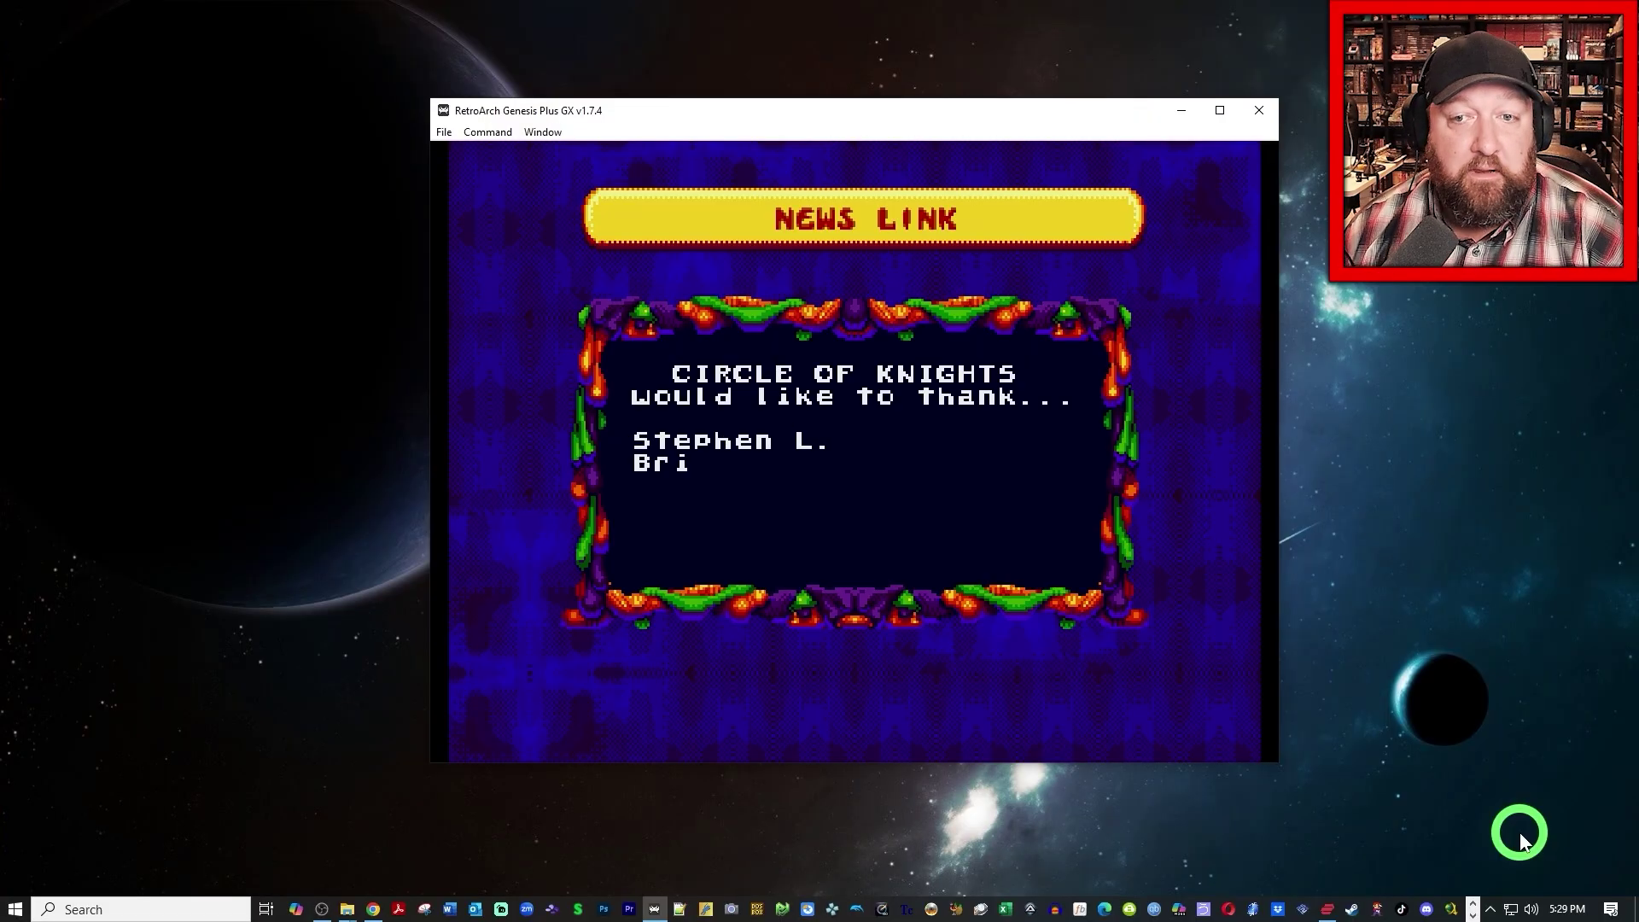
key(x)
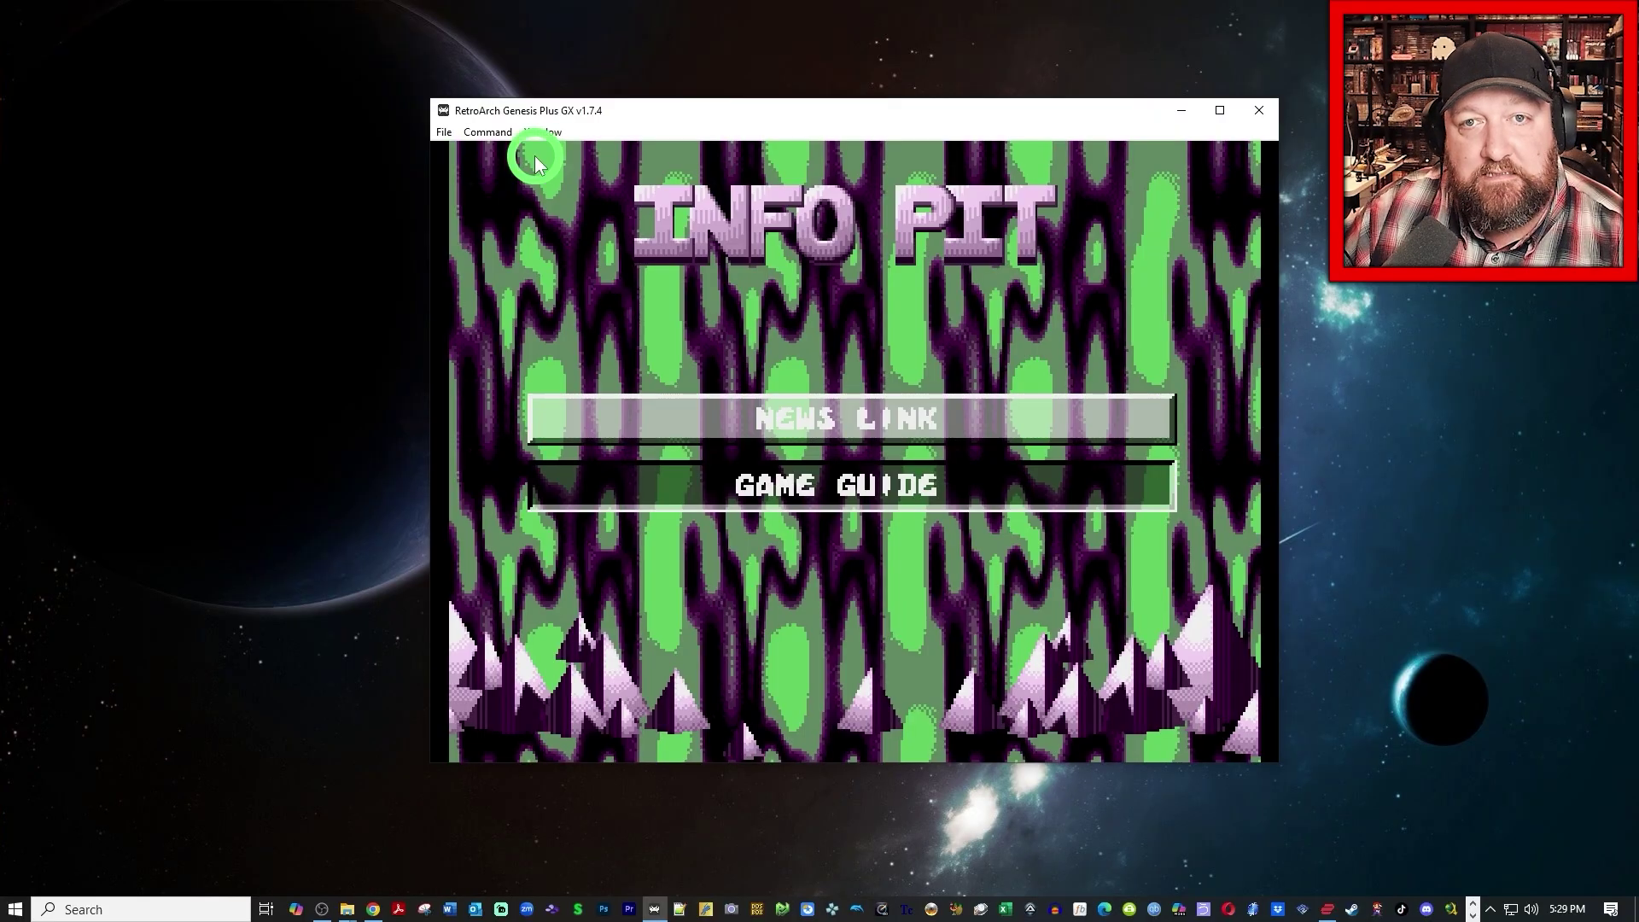
click(444, 132)
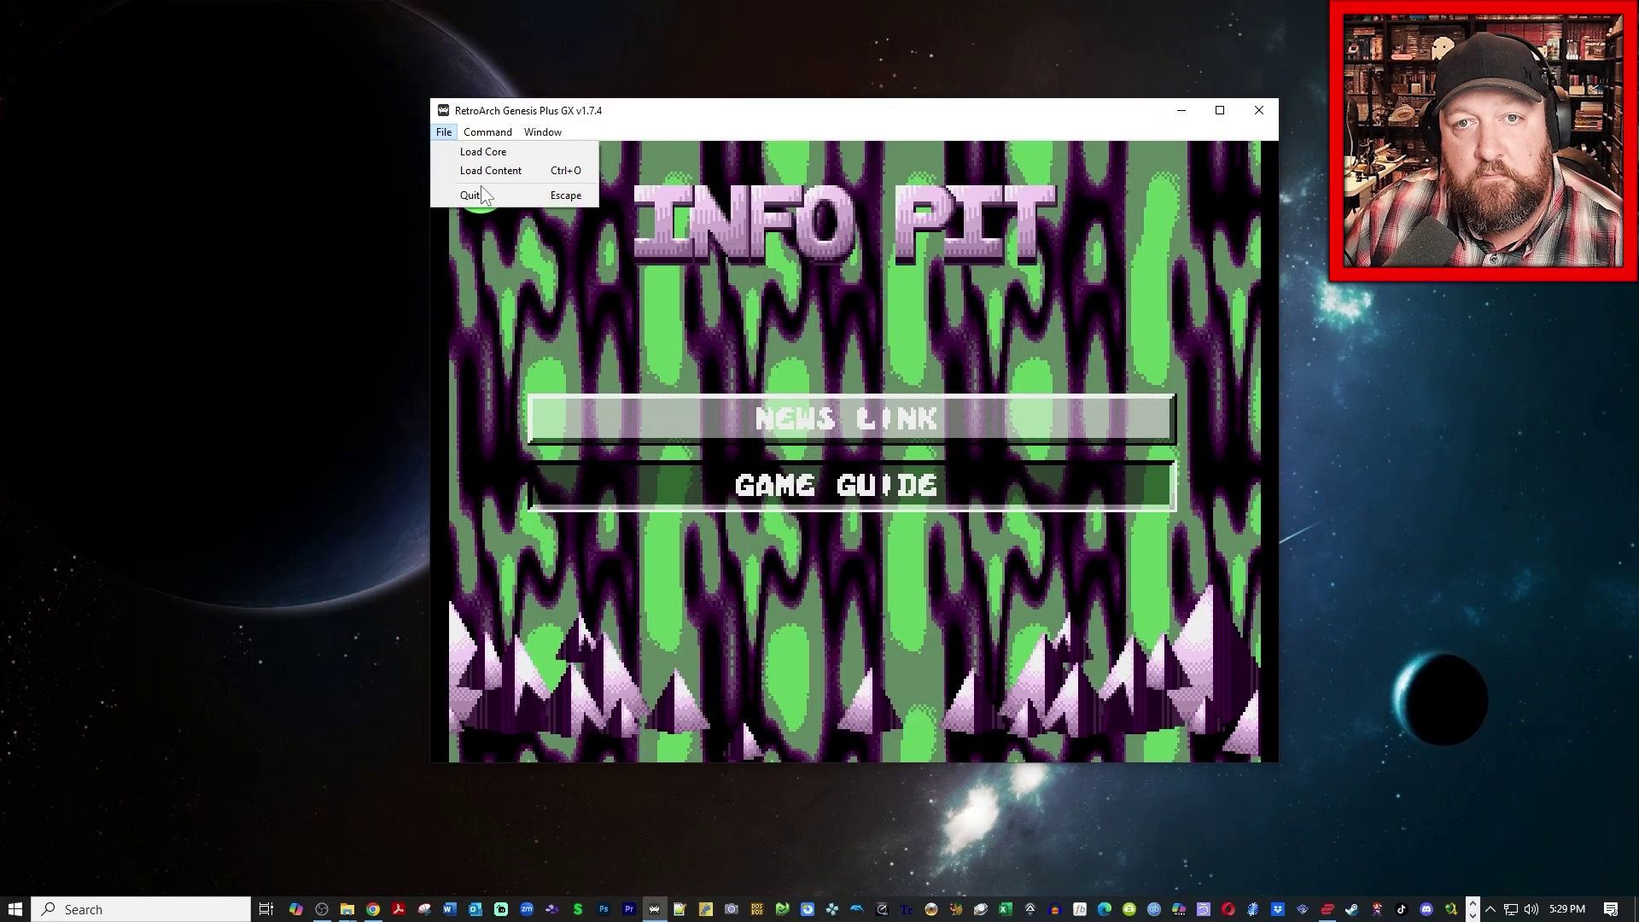
click(965, 340)
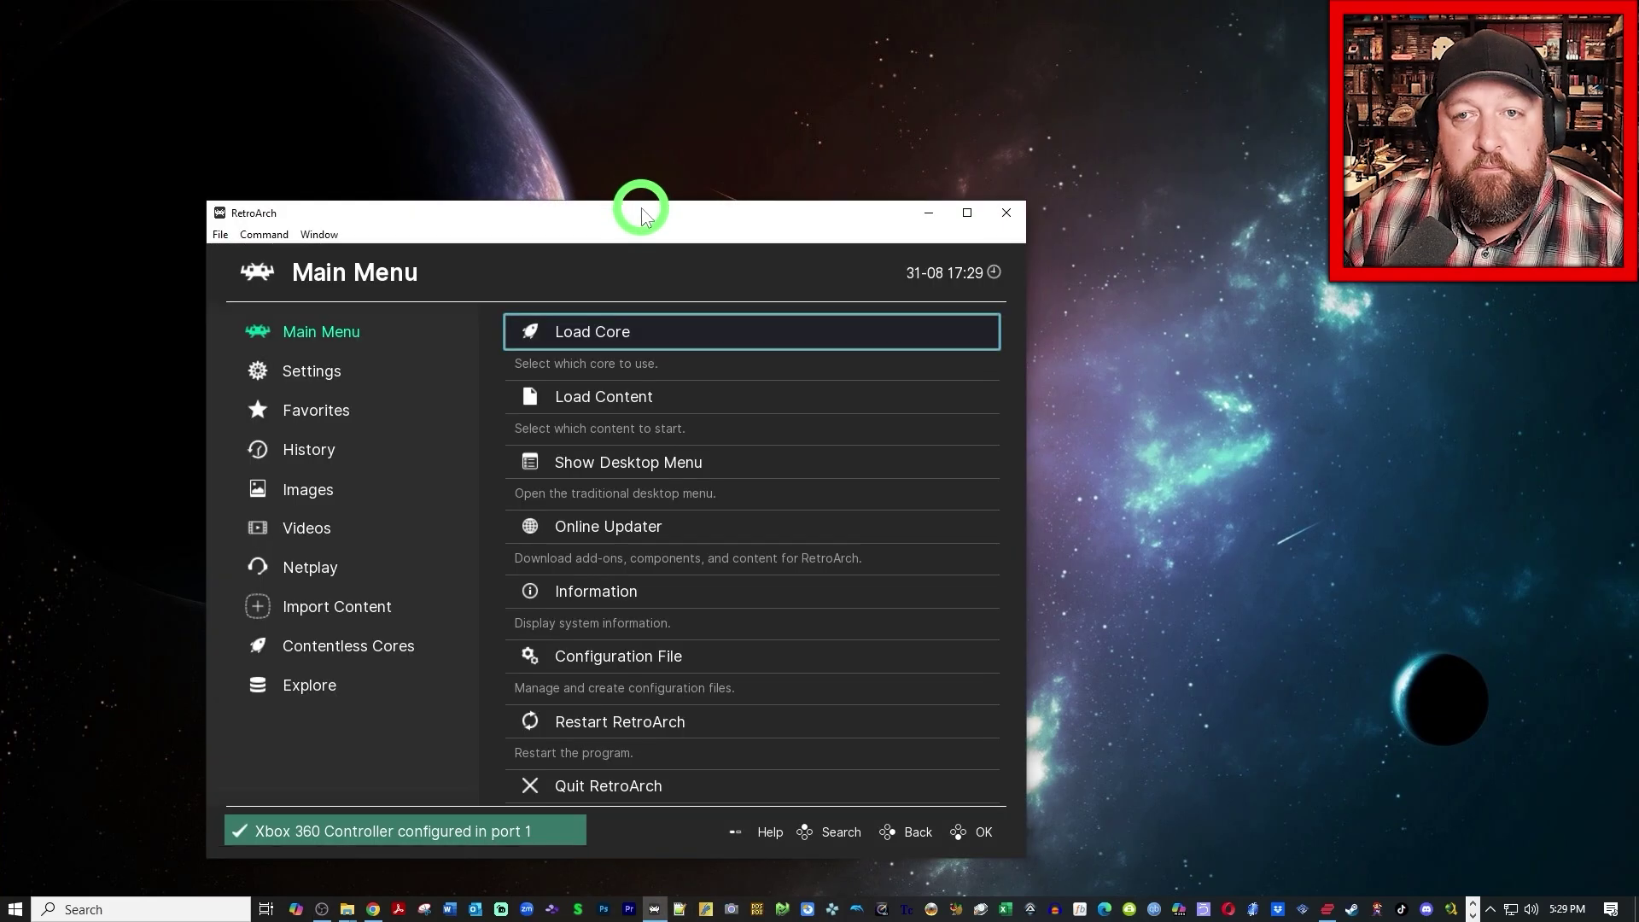
Step: Reposition the RetroArch window, start loading content, and open the Other Versions folder inside Sega Channel Revival (Windows)
drag(640, 208, 884, 104)
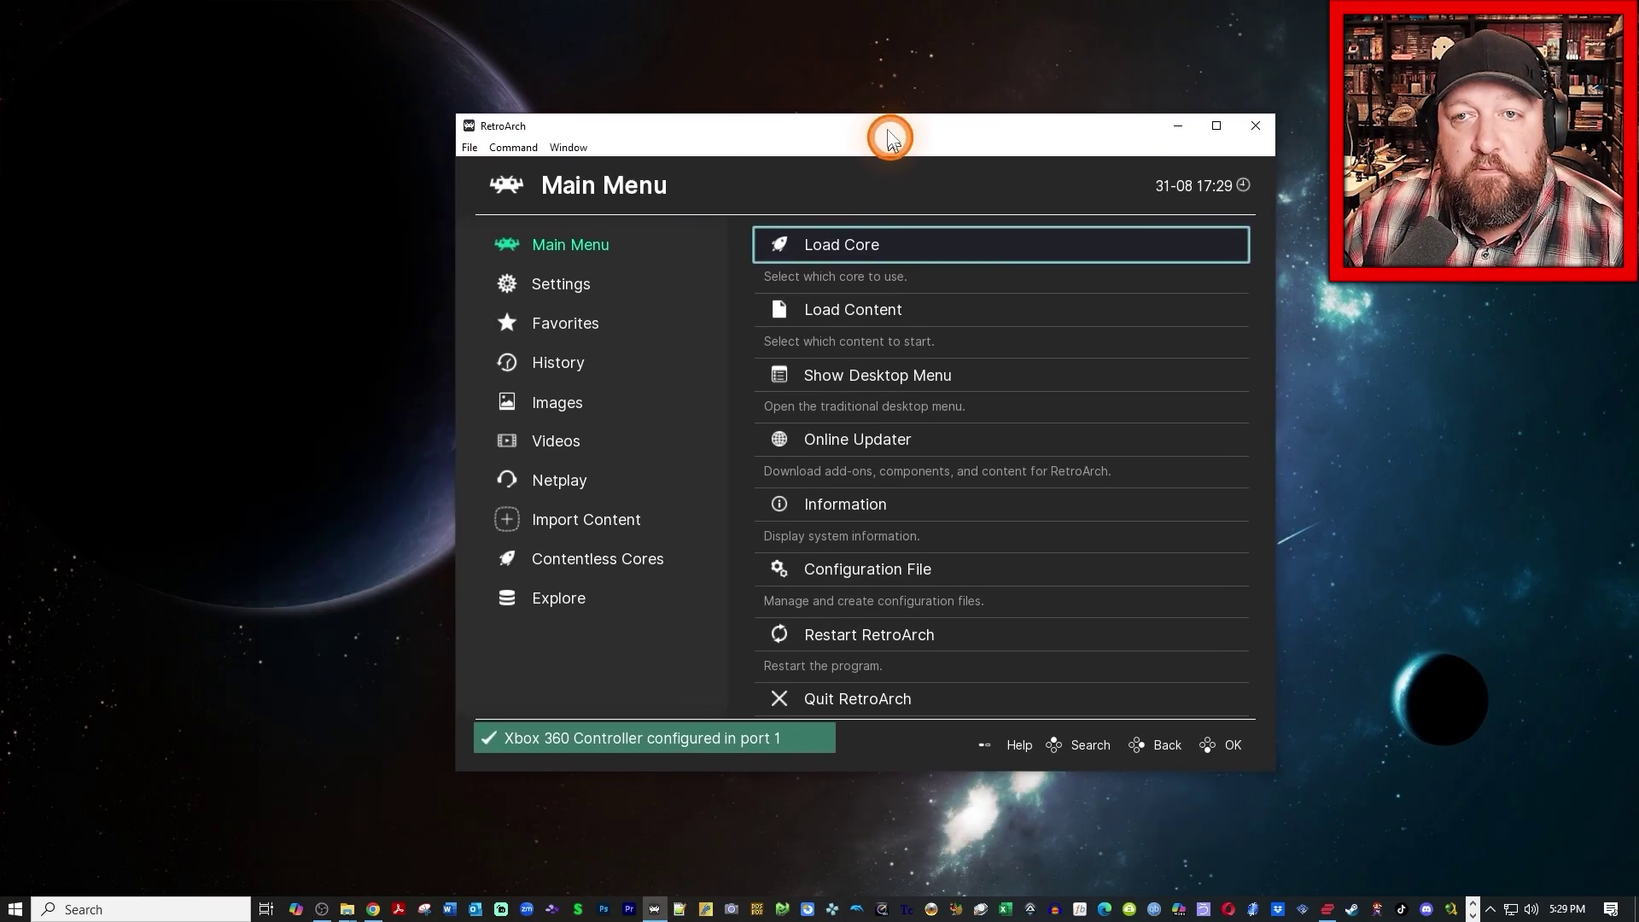
click(617, 339)
click(462, 127)
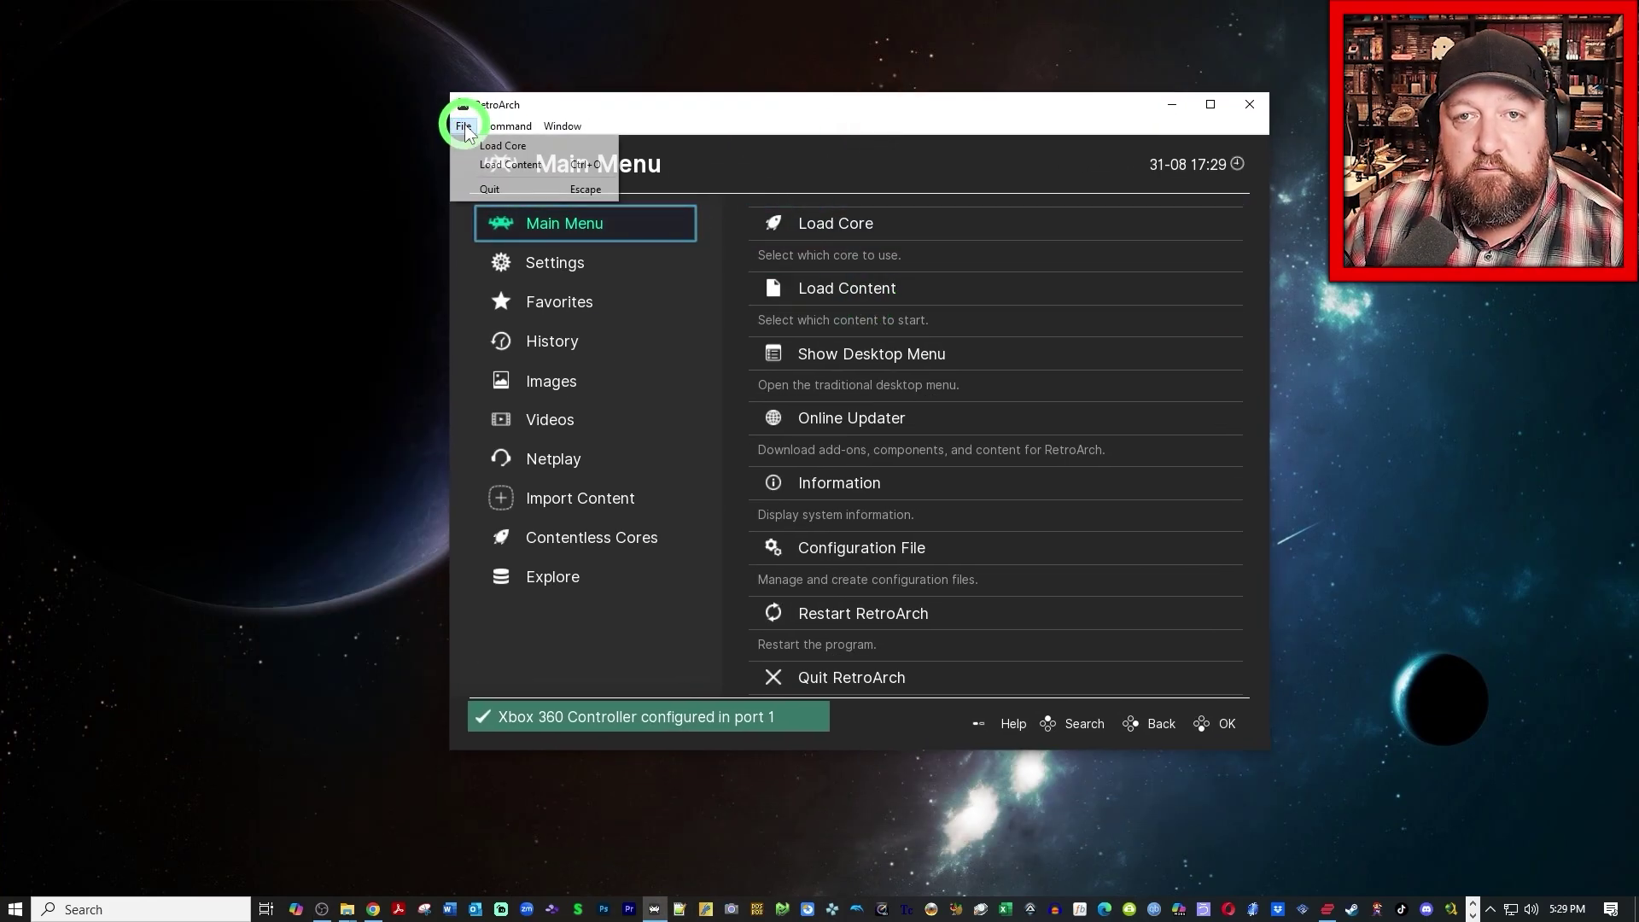
click(490, 171)
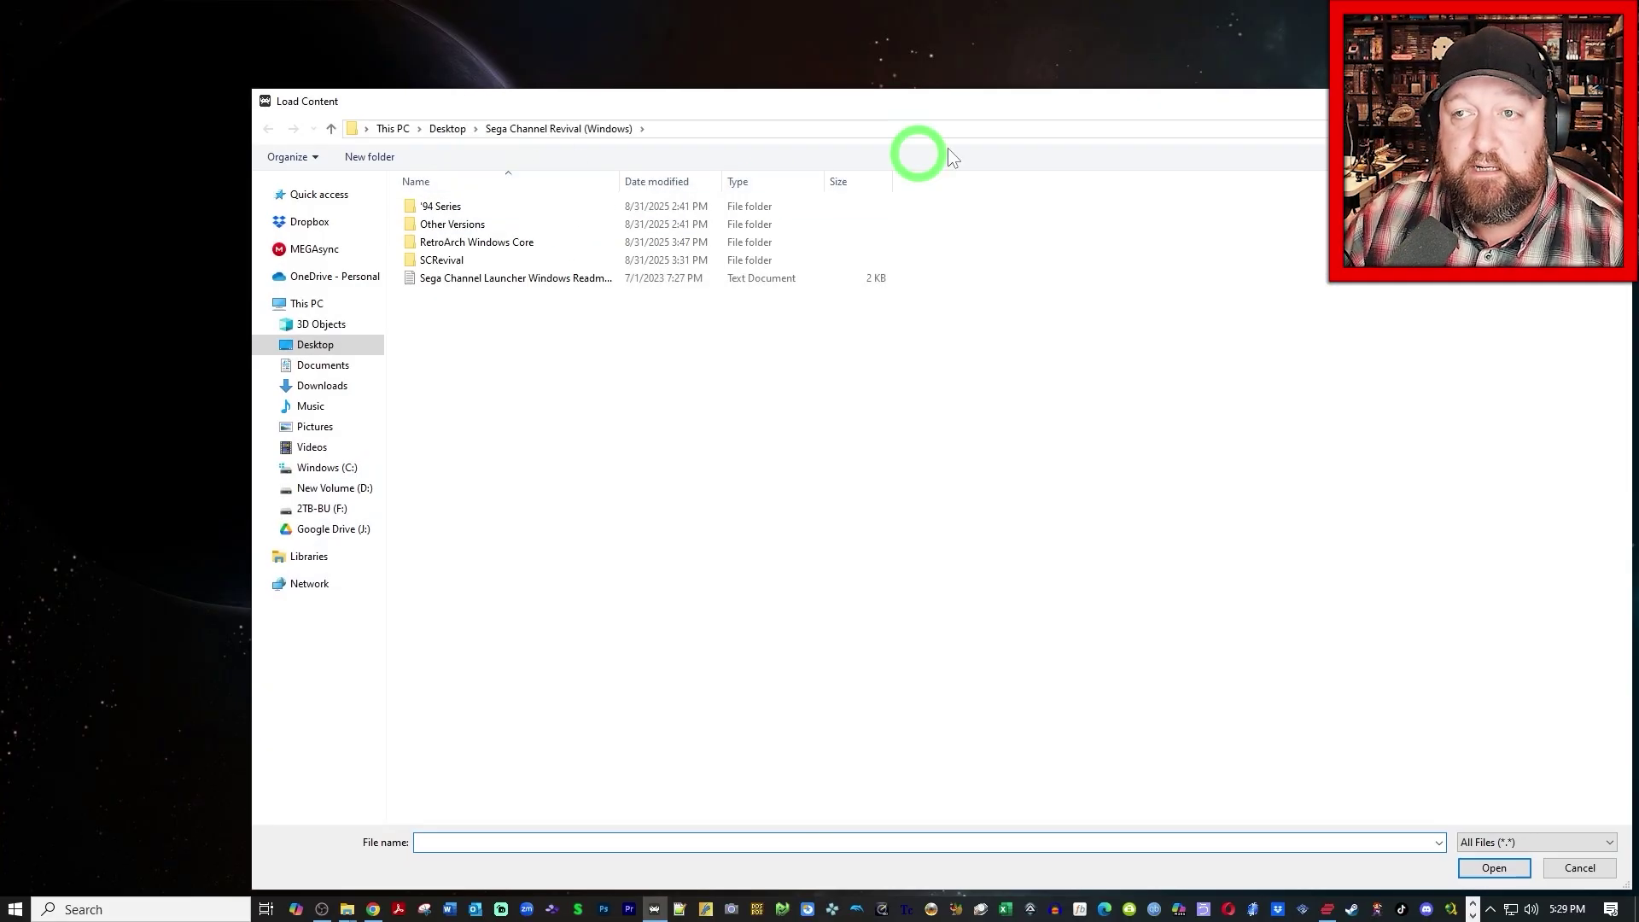
drag(1027, 99, 917, 52)
click(376, 209)
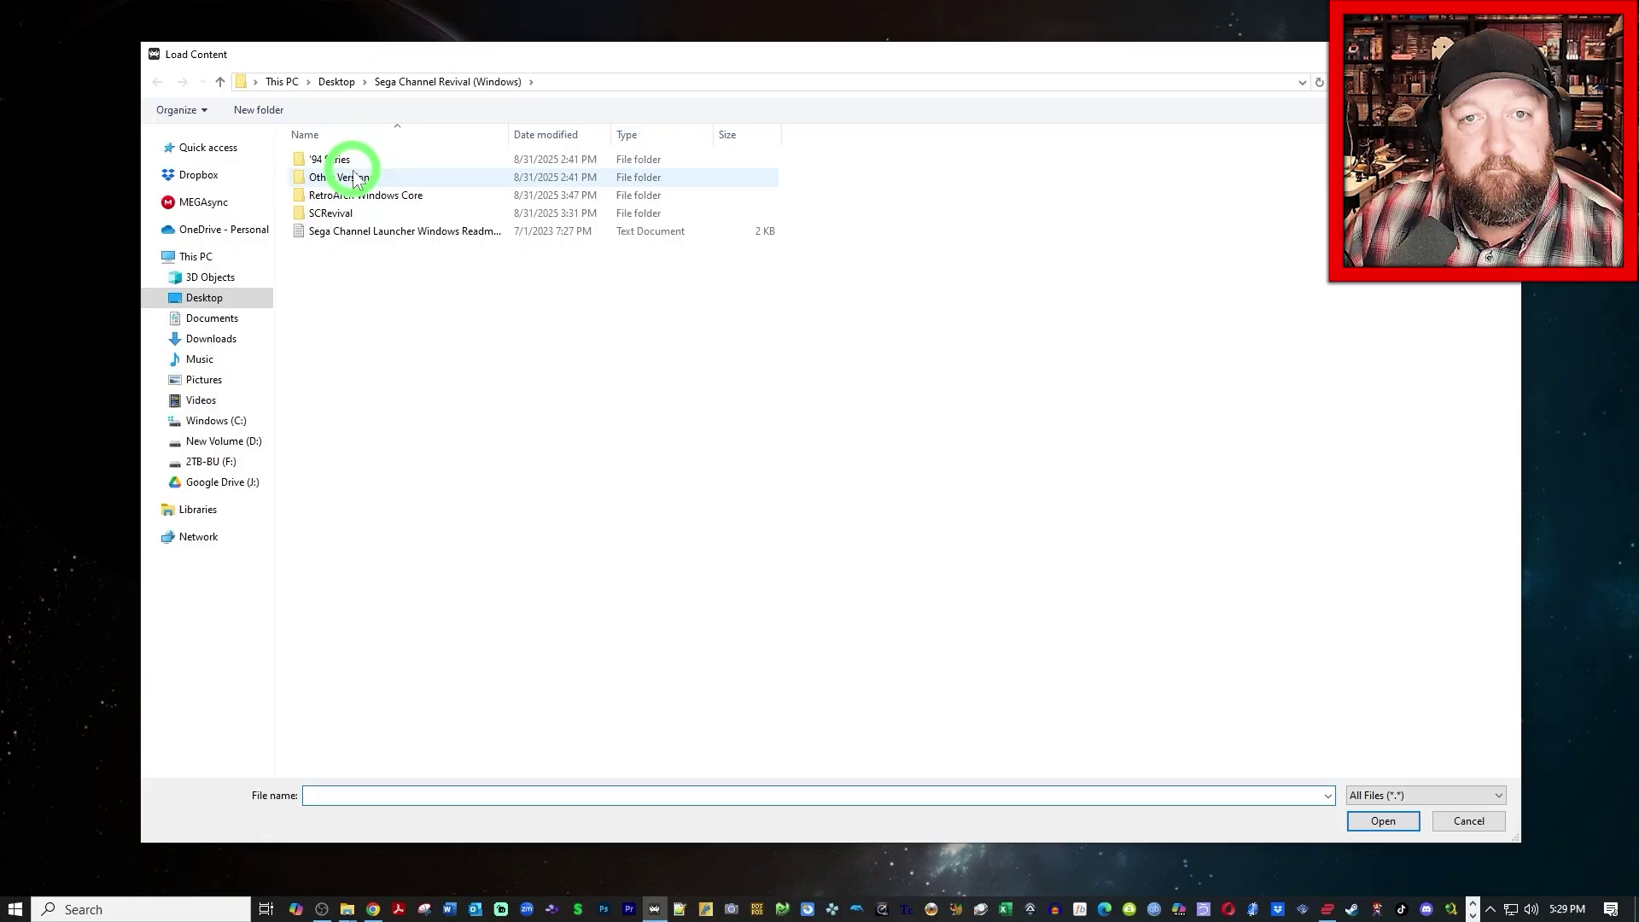
double_click(341, 177)
Step: Load Sega Channel Revival v2 (Faster Load Speed).md with the Genesis Plus GX core and enlarge the game window
click(431, 268)
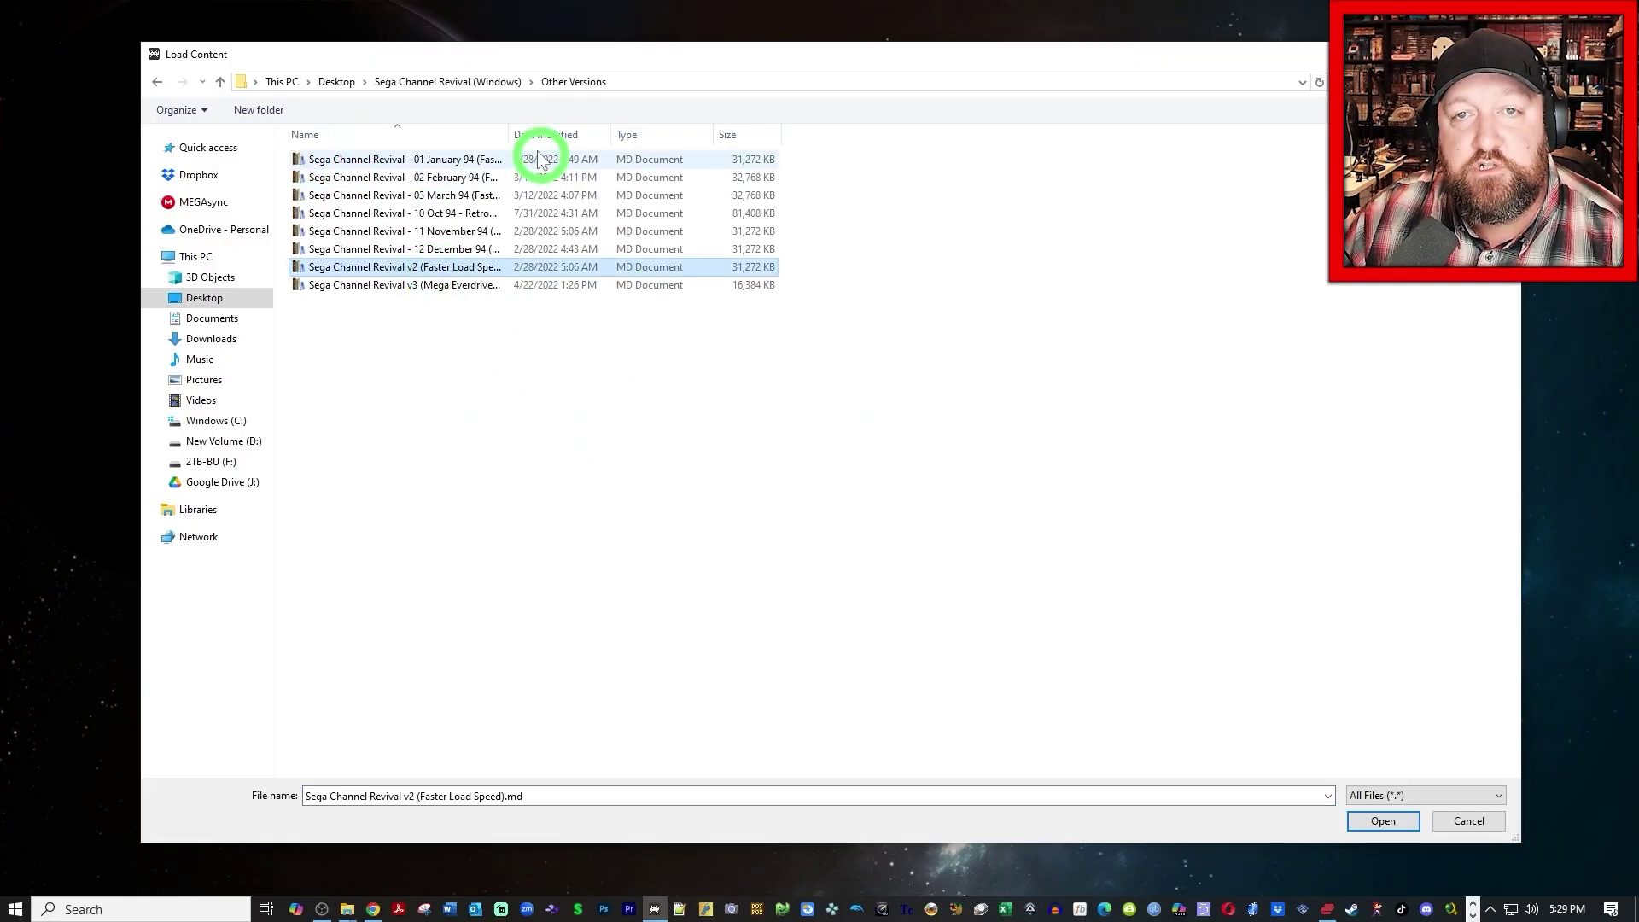
drag(509, 132, 670, 120)
click(536, 270)
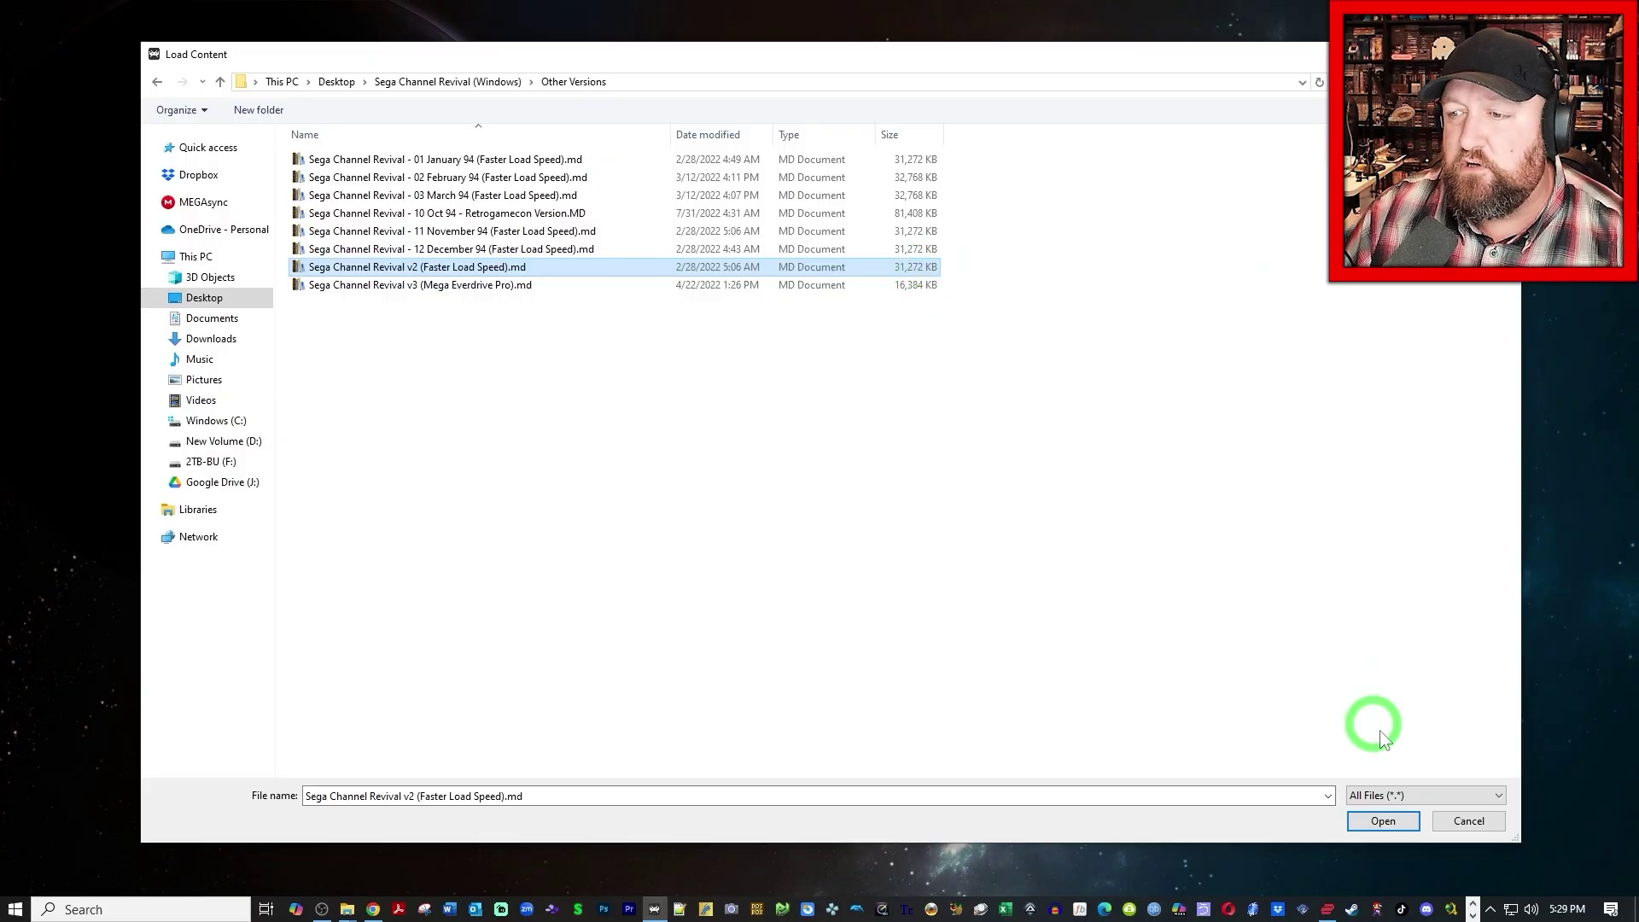
click(1381, 822)
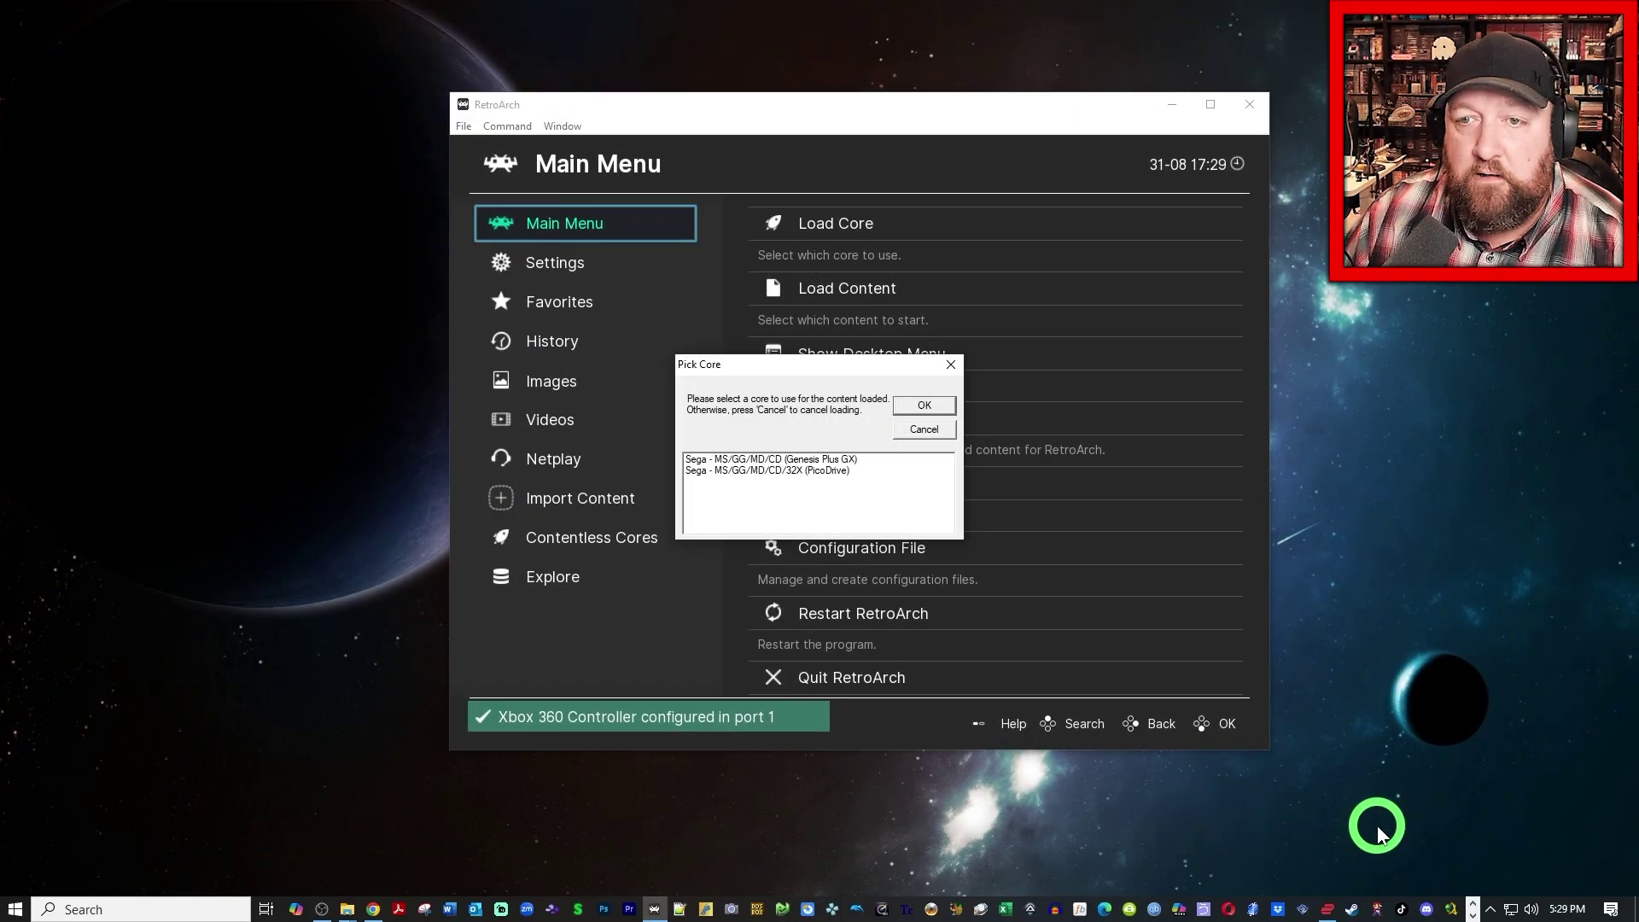
click(922, 406)
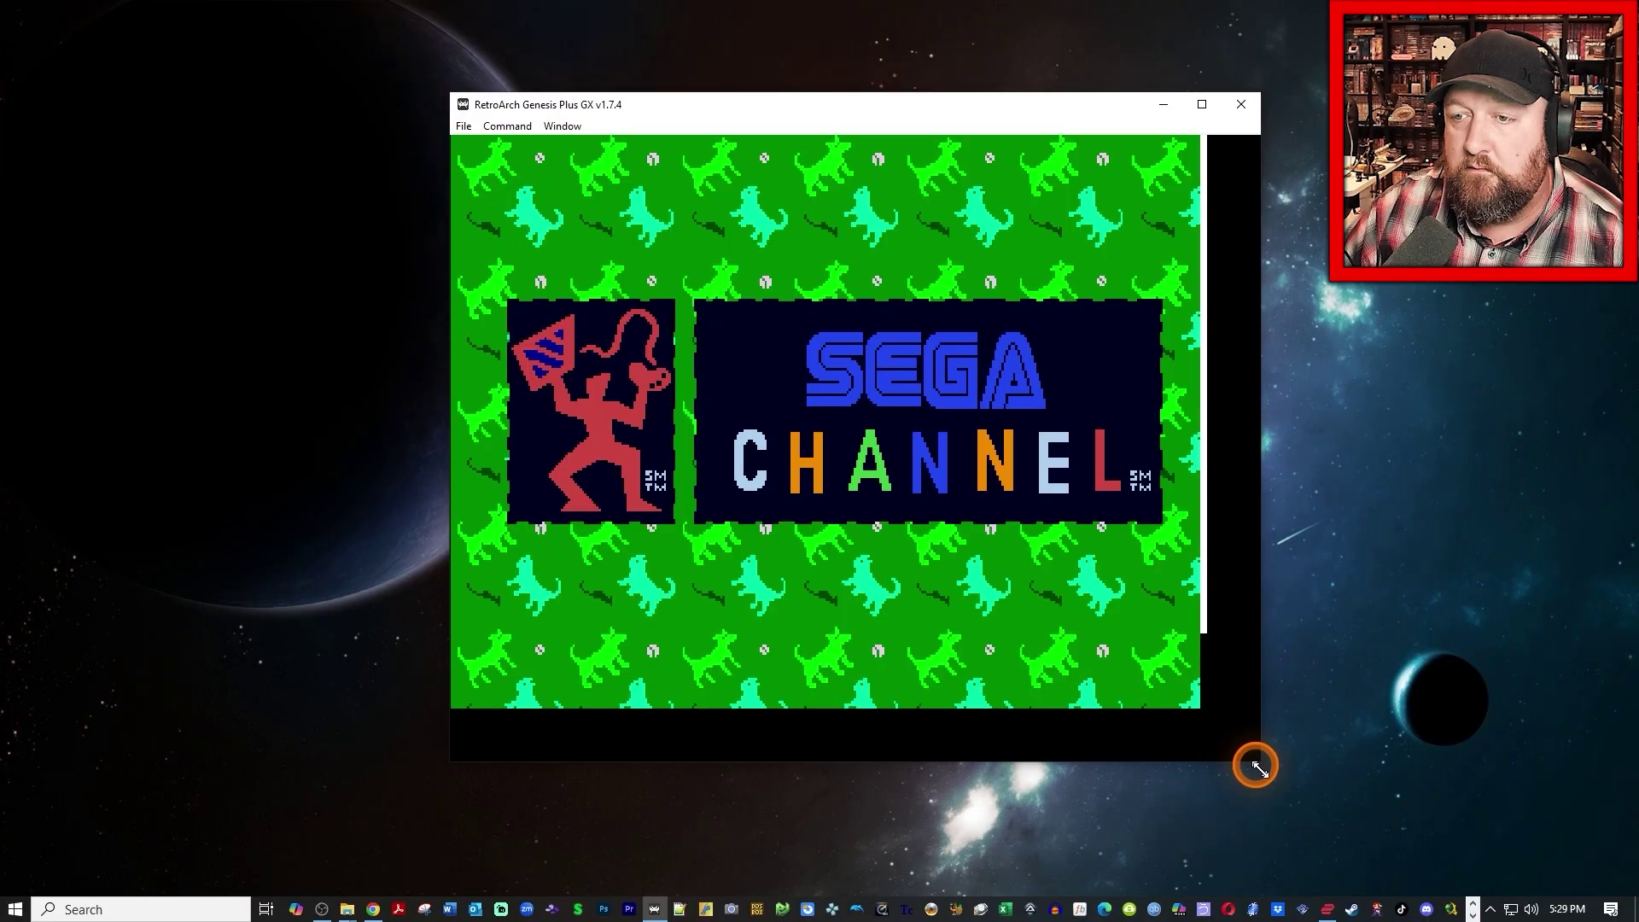
drag(1259, 769, 1304, 787)
drag(981, 113, 888, 80)
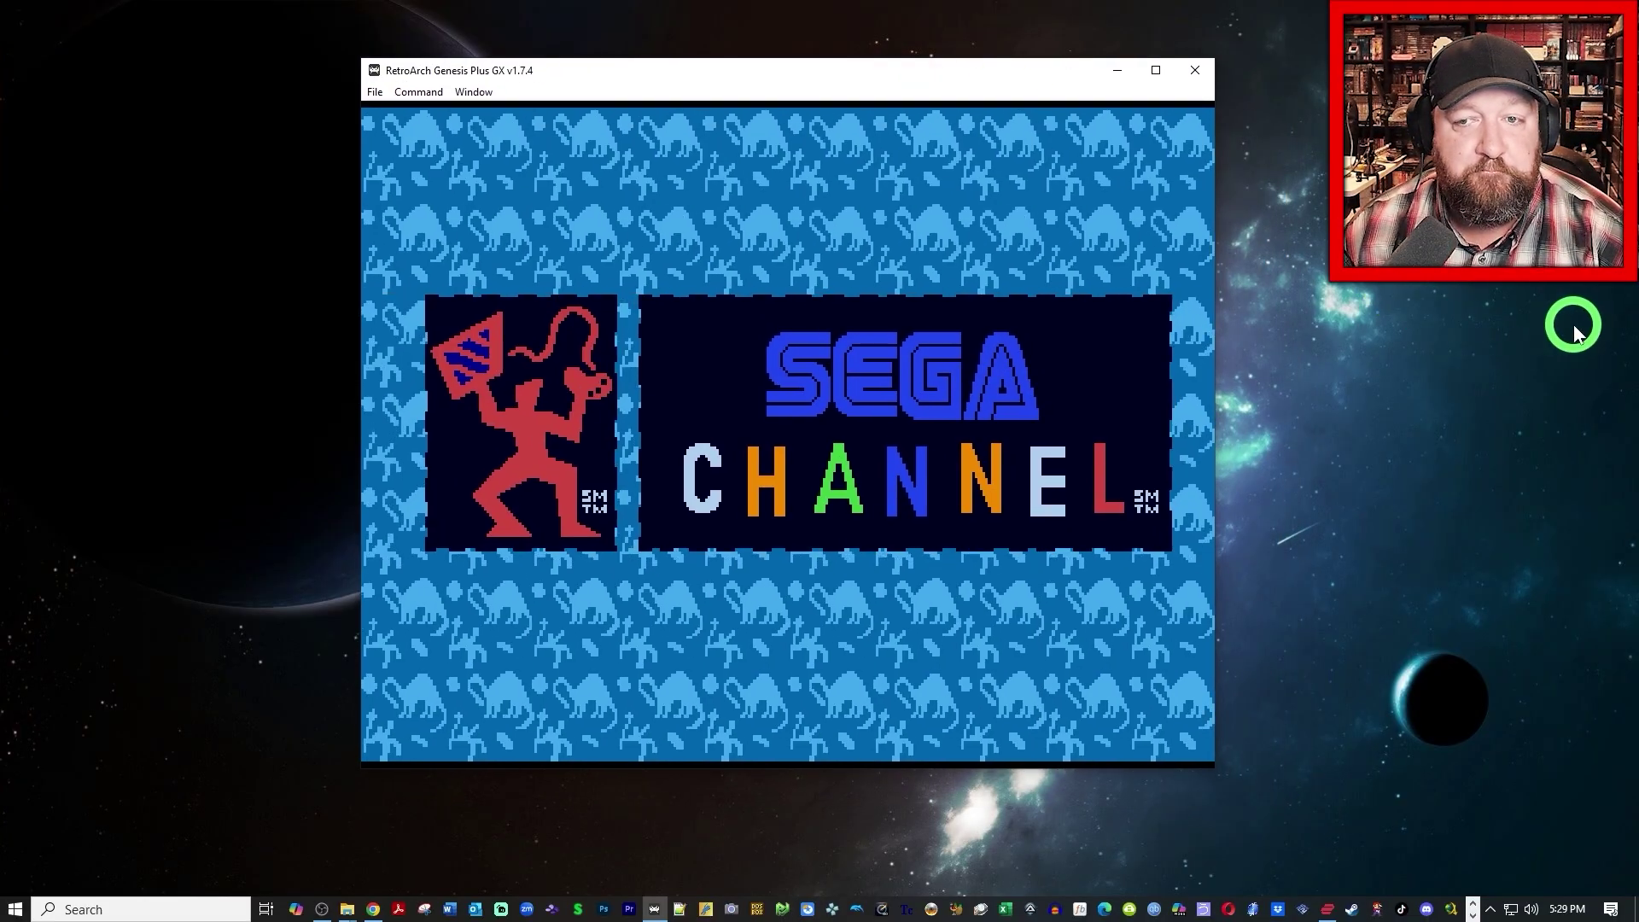
Step: Open the Swords n Spells category from the Now Playing menu and browse its games down to Gauntlet 4
key(Down)
key(Right)
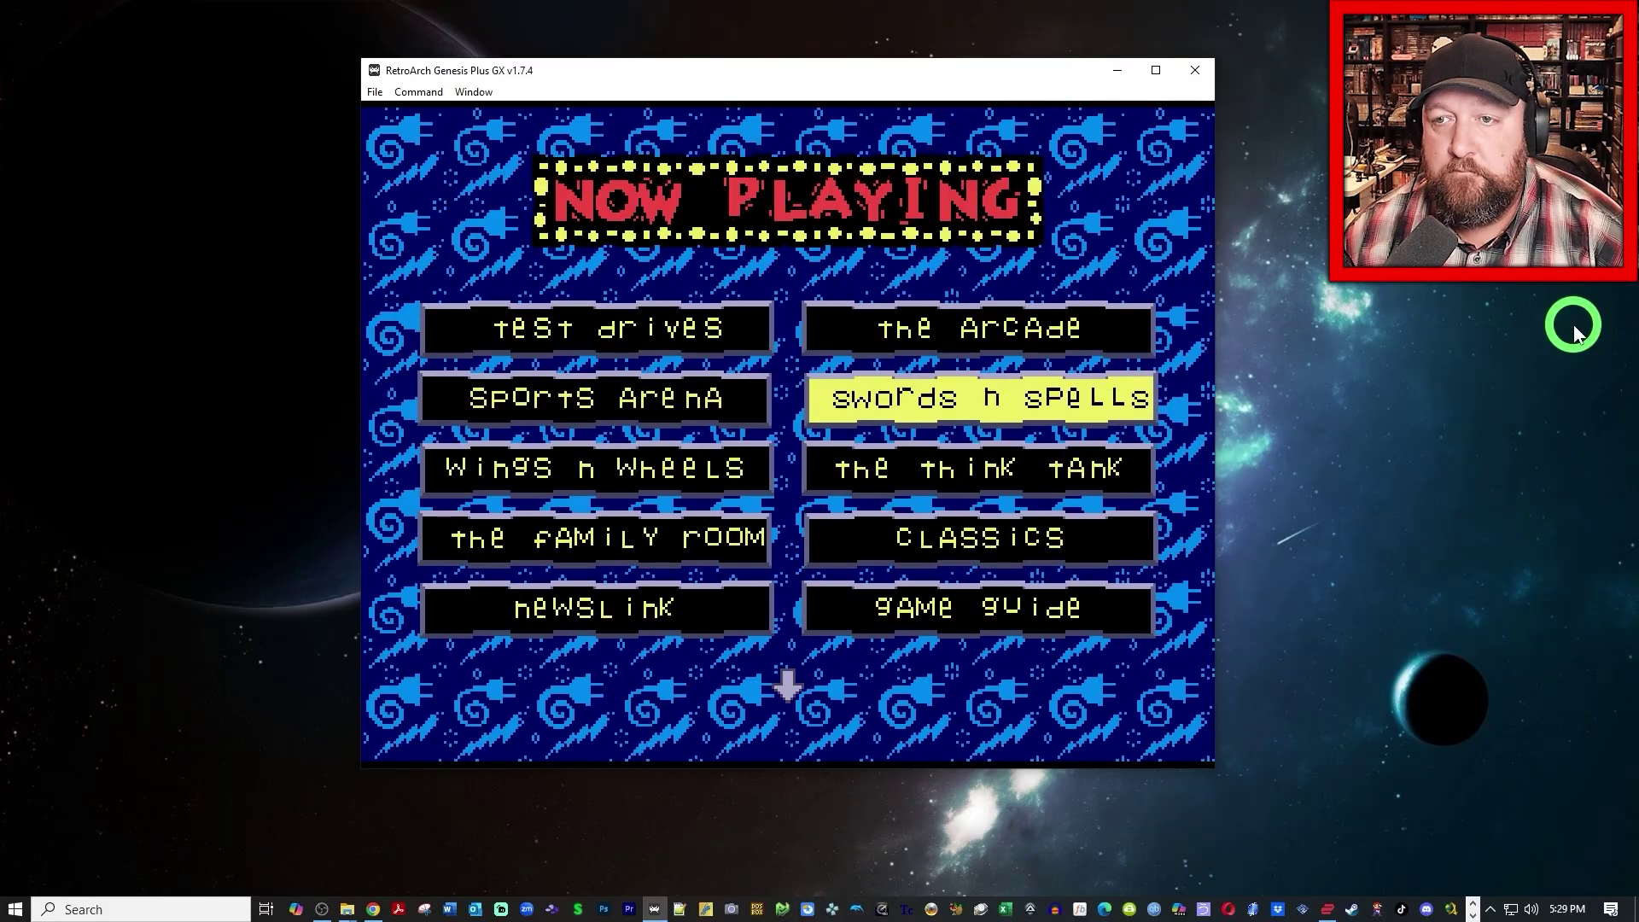
key(Up)
key(Down)
key(Return)
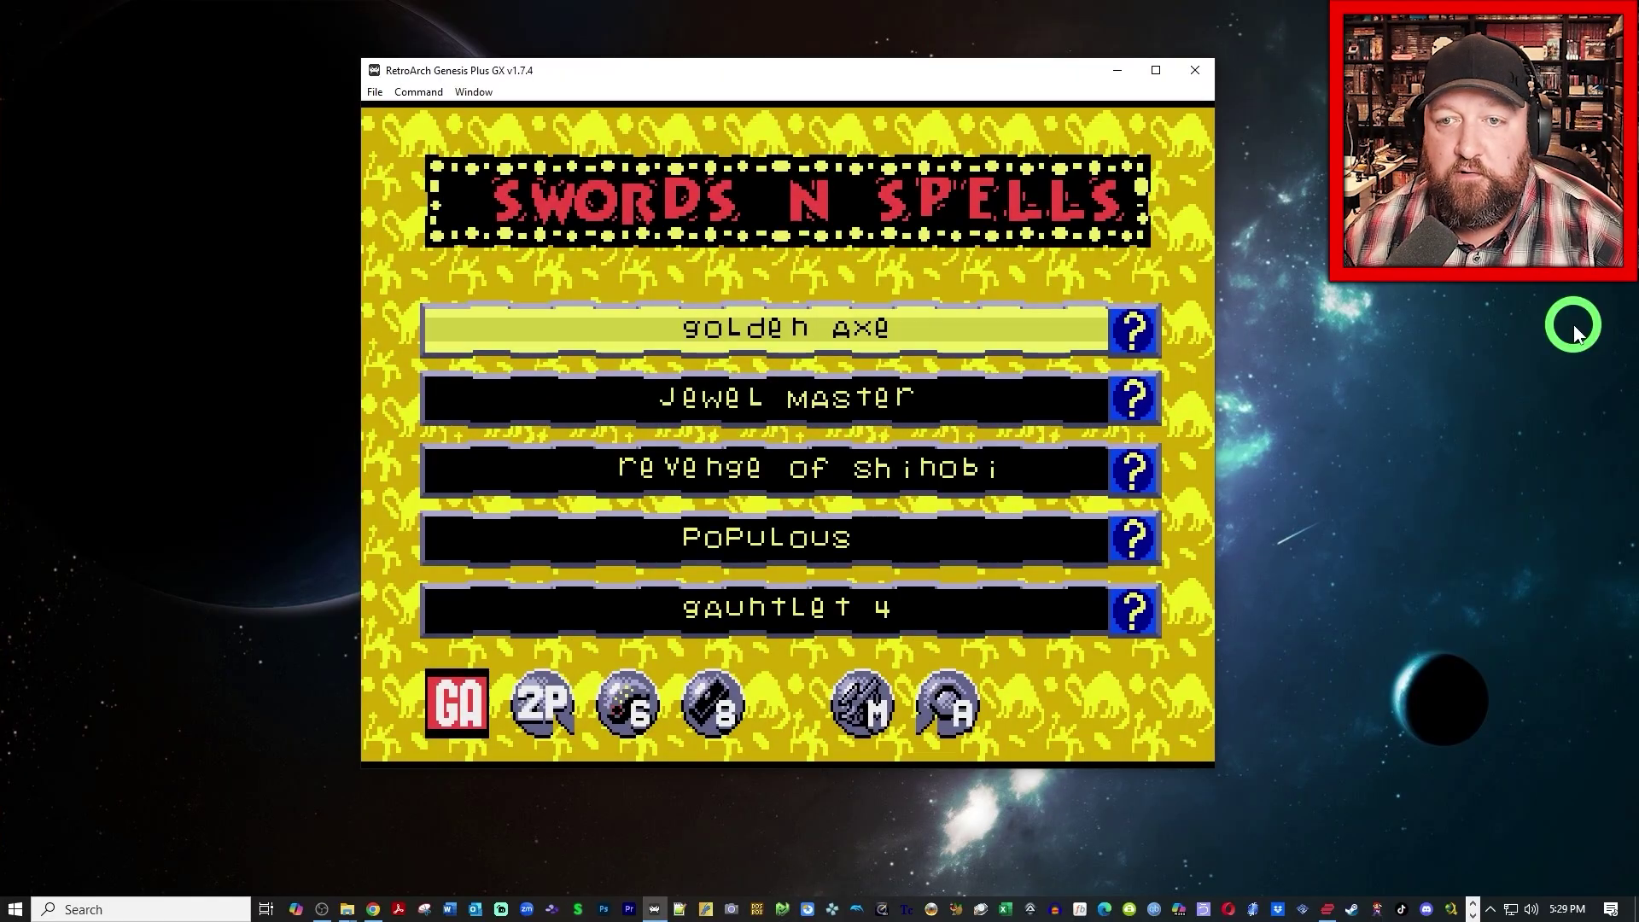
key(Down)
key(Down)
key(Down)
key(Down)
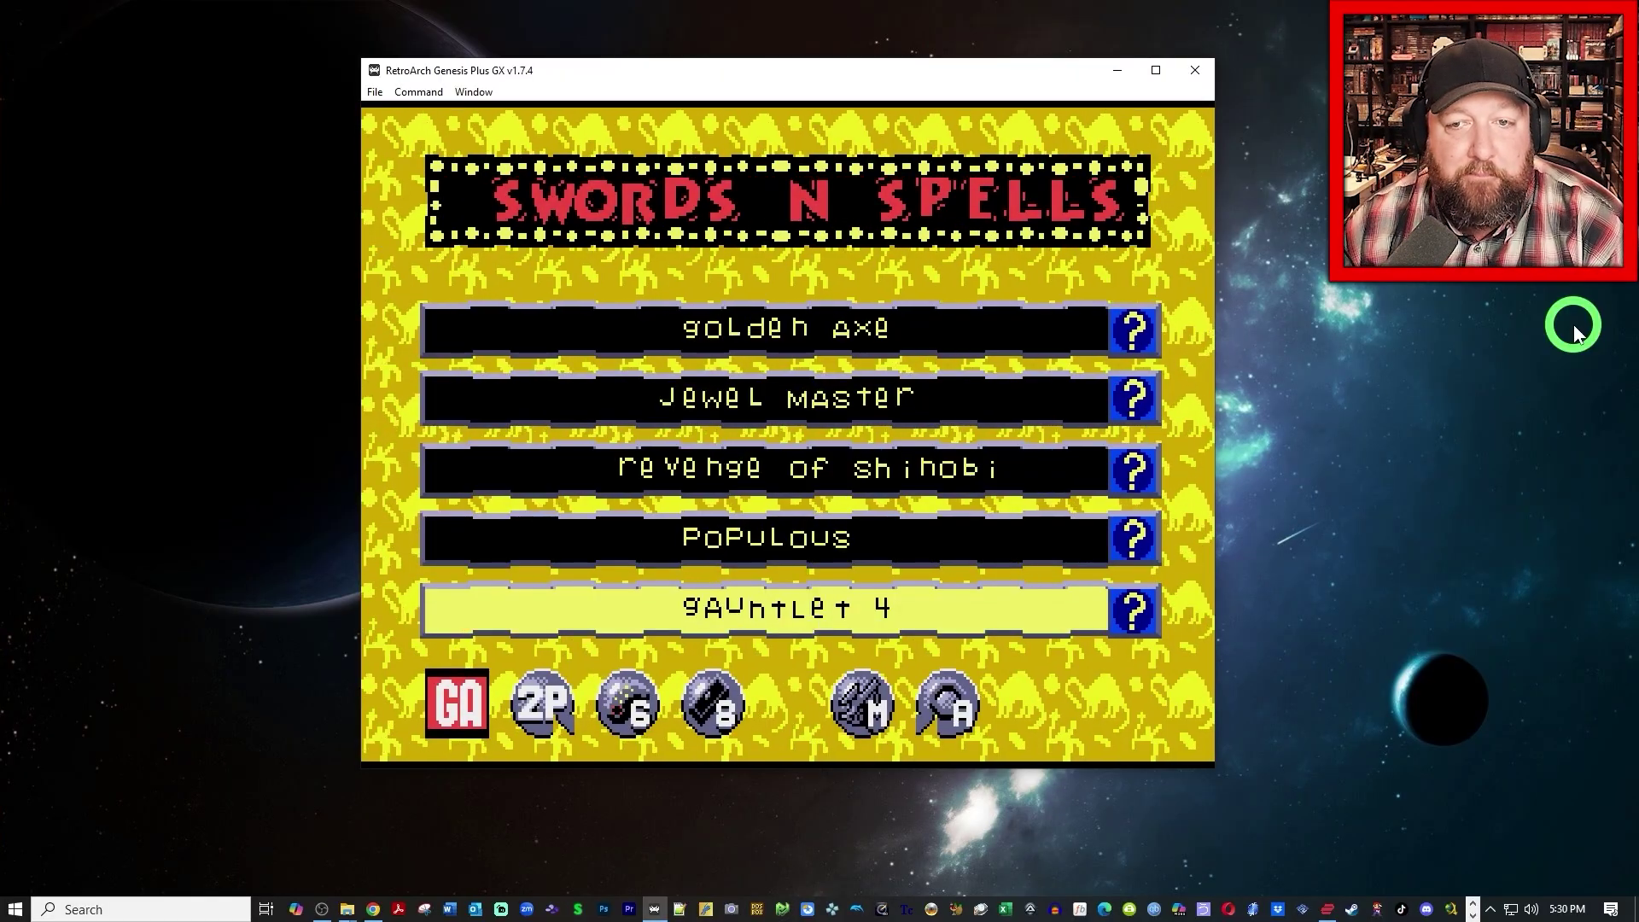
Step: Return to the Now Playing menu and try opening The Arcade category
key(z)
key(Right)
key(Return)
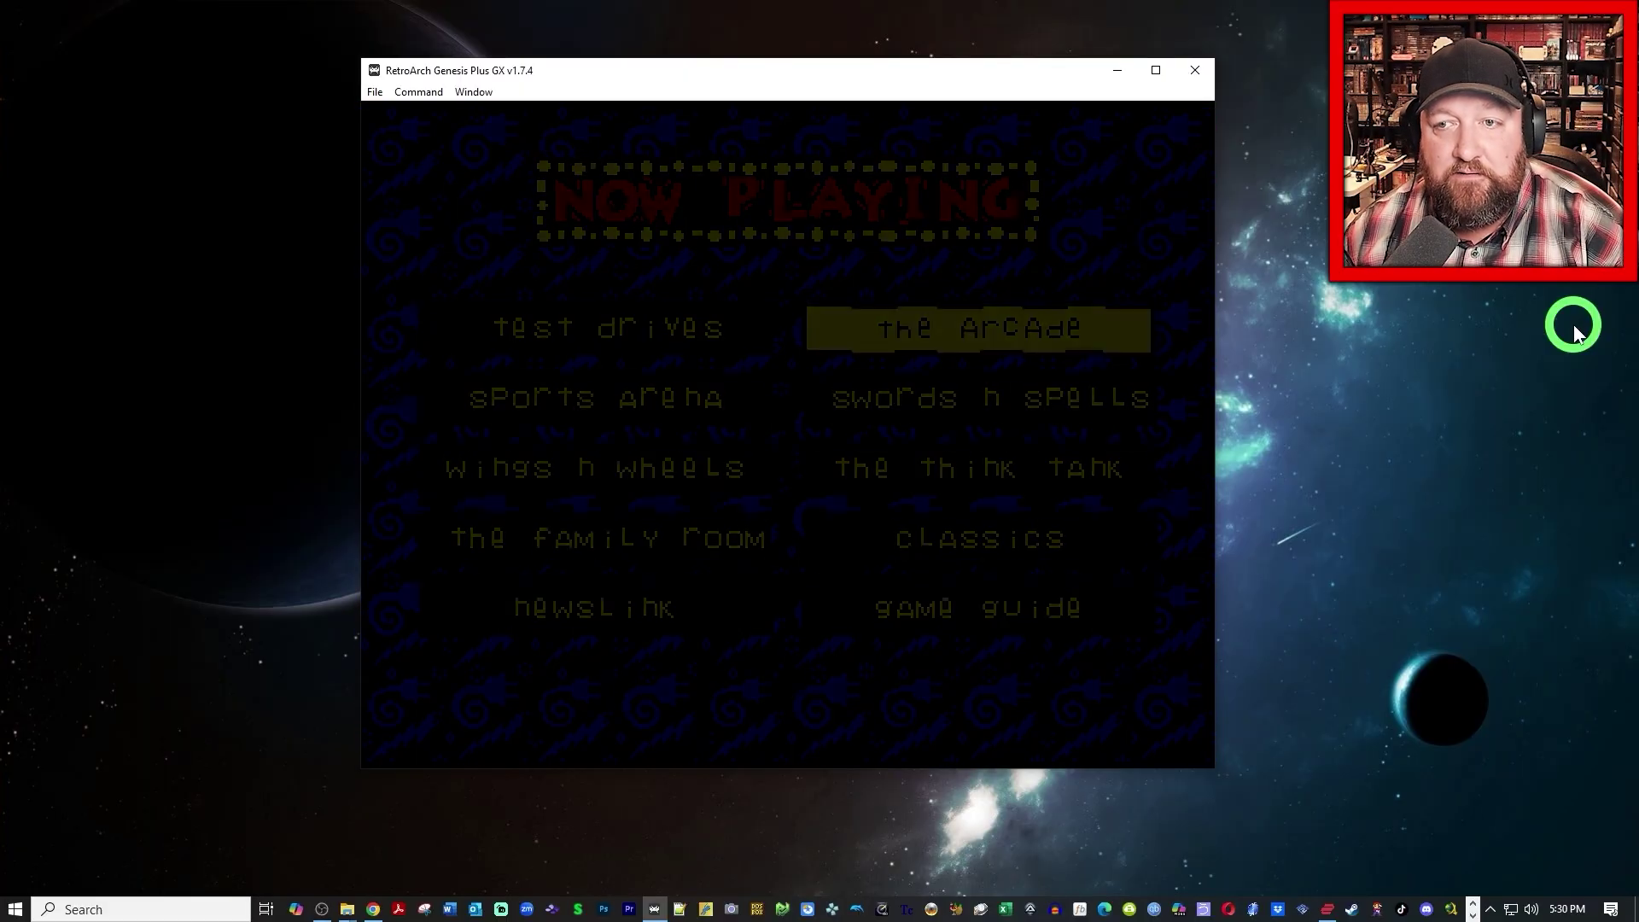
key(Return)
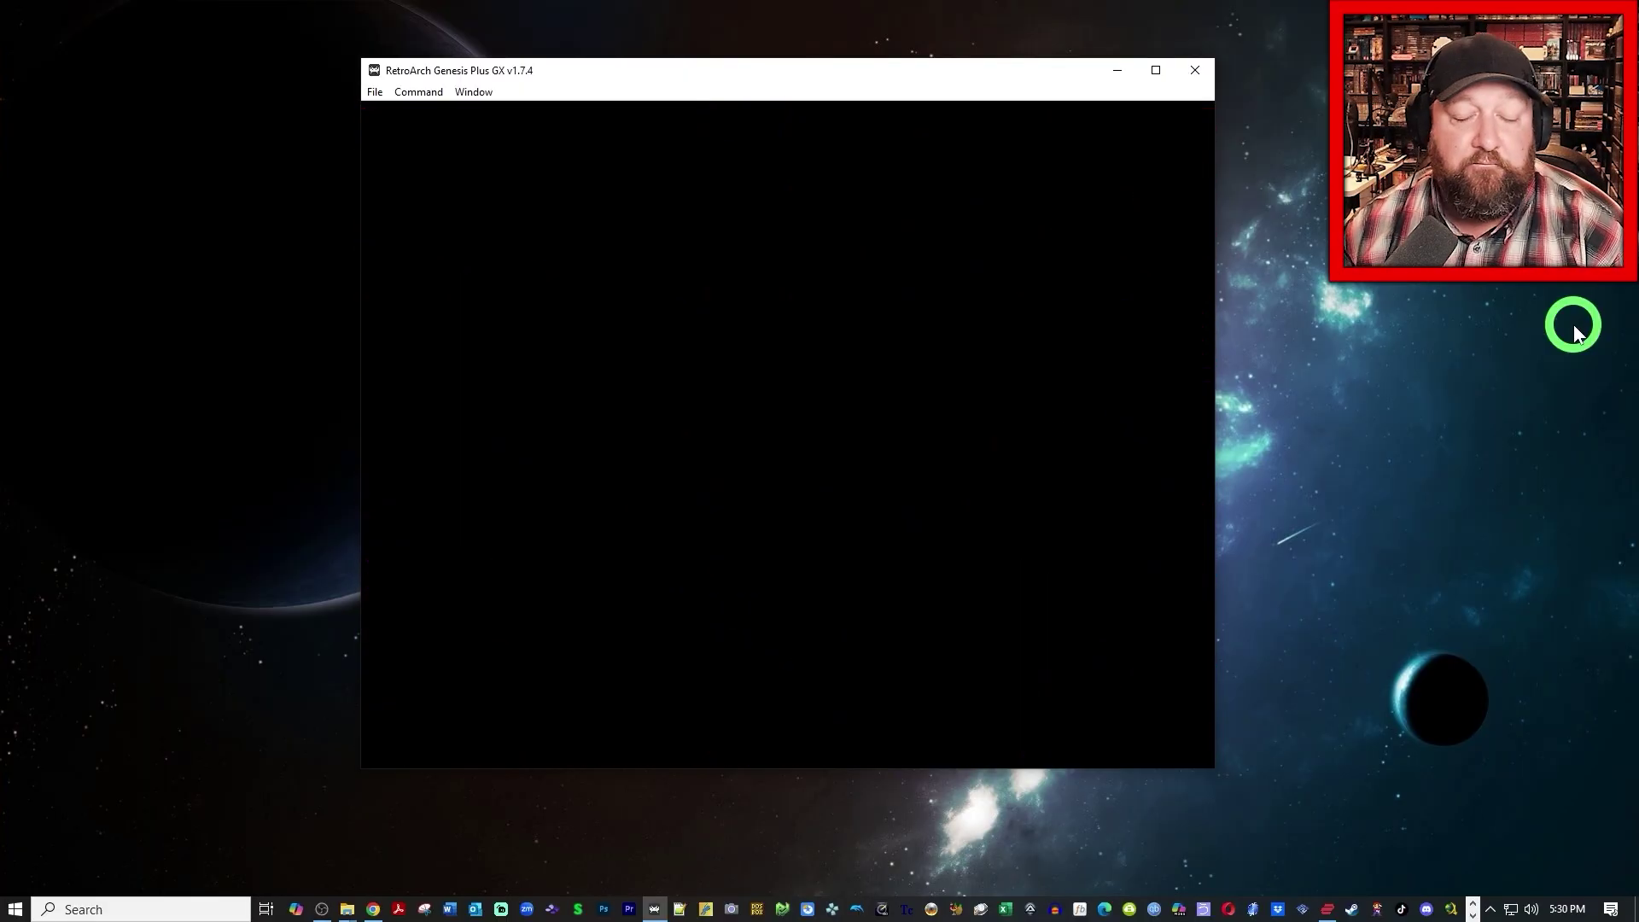
Step: Reopen the Swords n Spells category, launch Golden Axe, and continue past the game-loaded screen
key(Right)
key(Down)
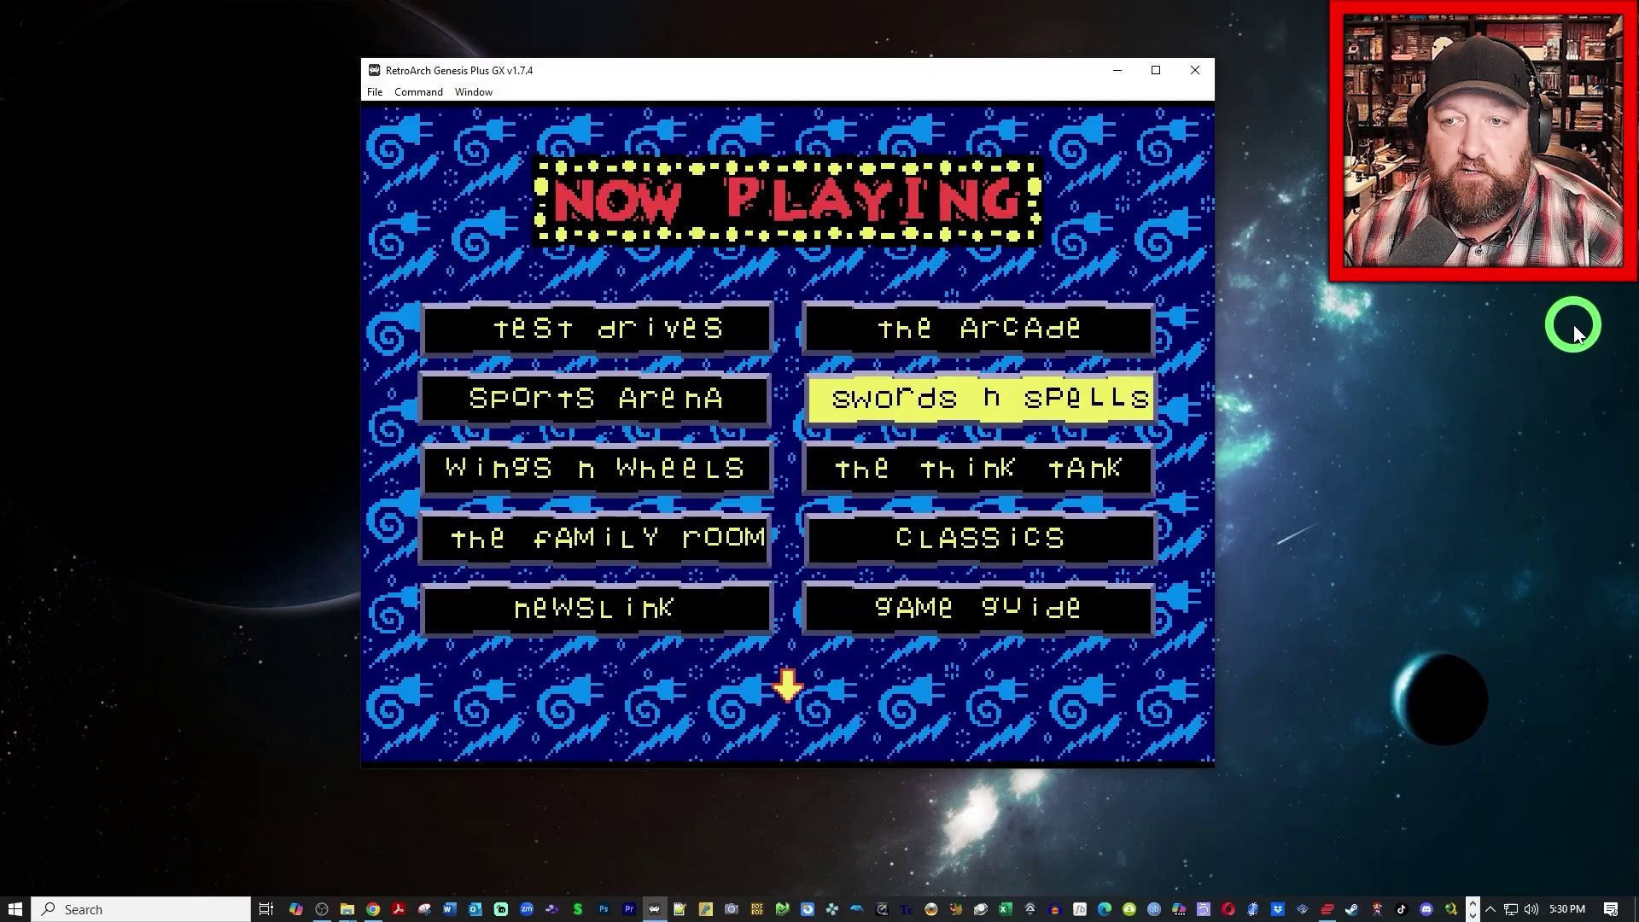
key(Return)
key(Down)
key(Down)
key(Down)
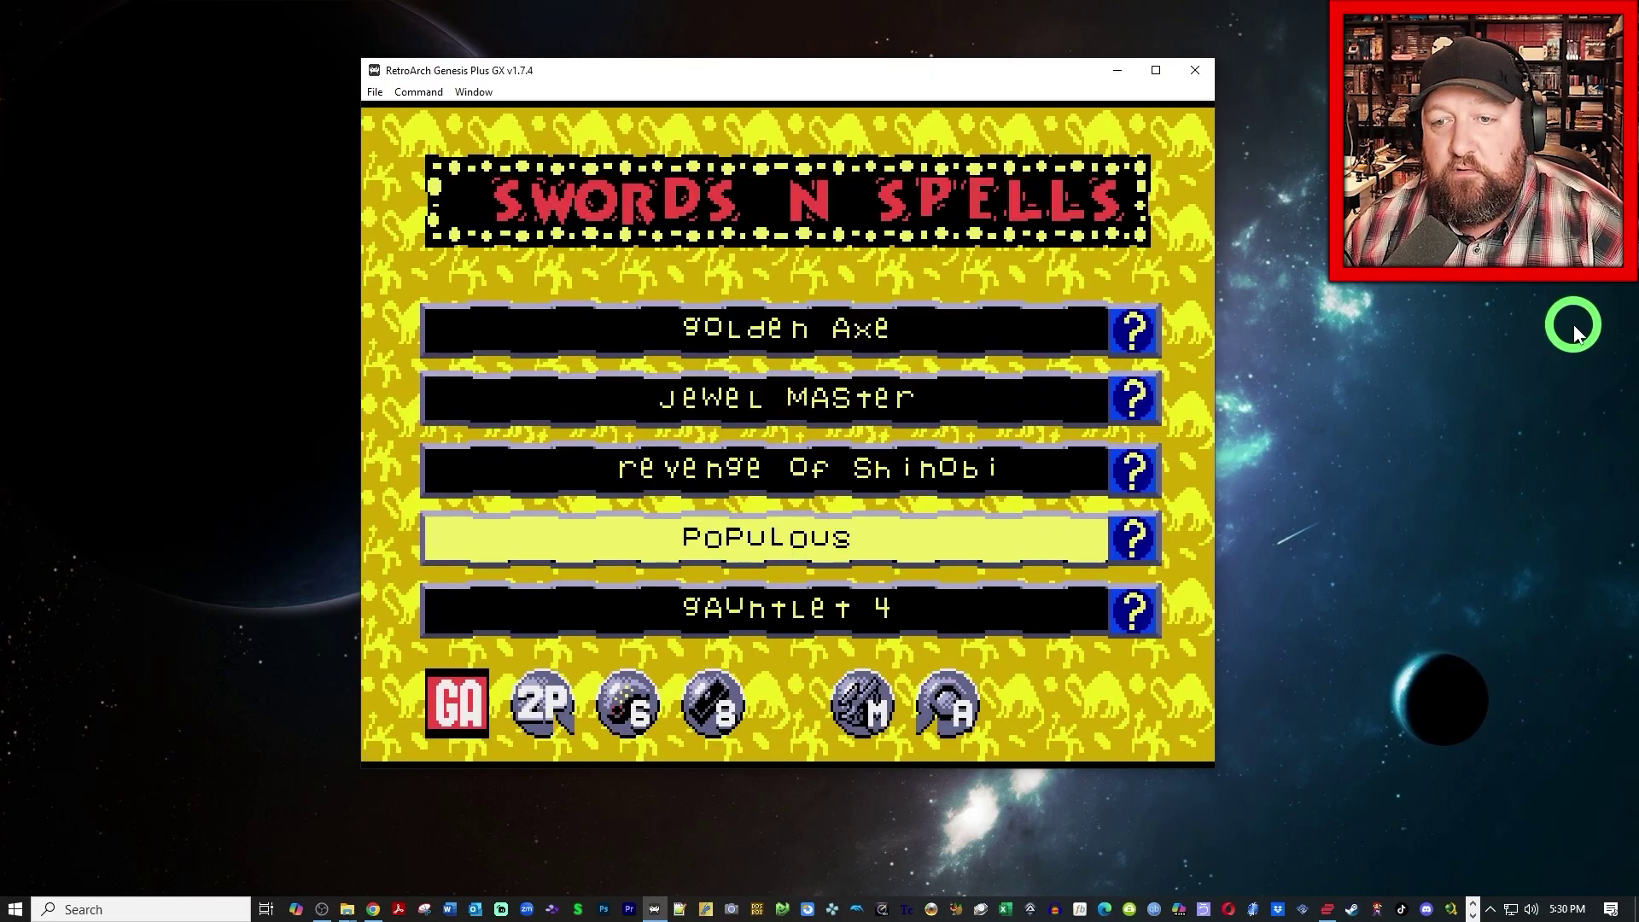
key(Down)
key(Up)
key(Up)
key(Up)
key(Up)
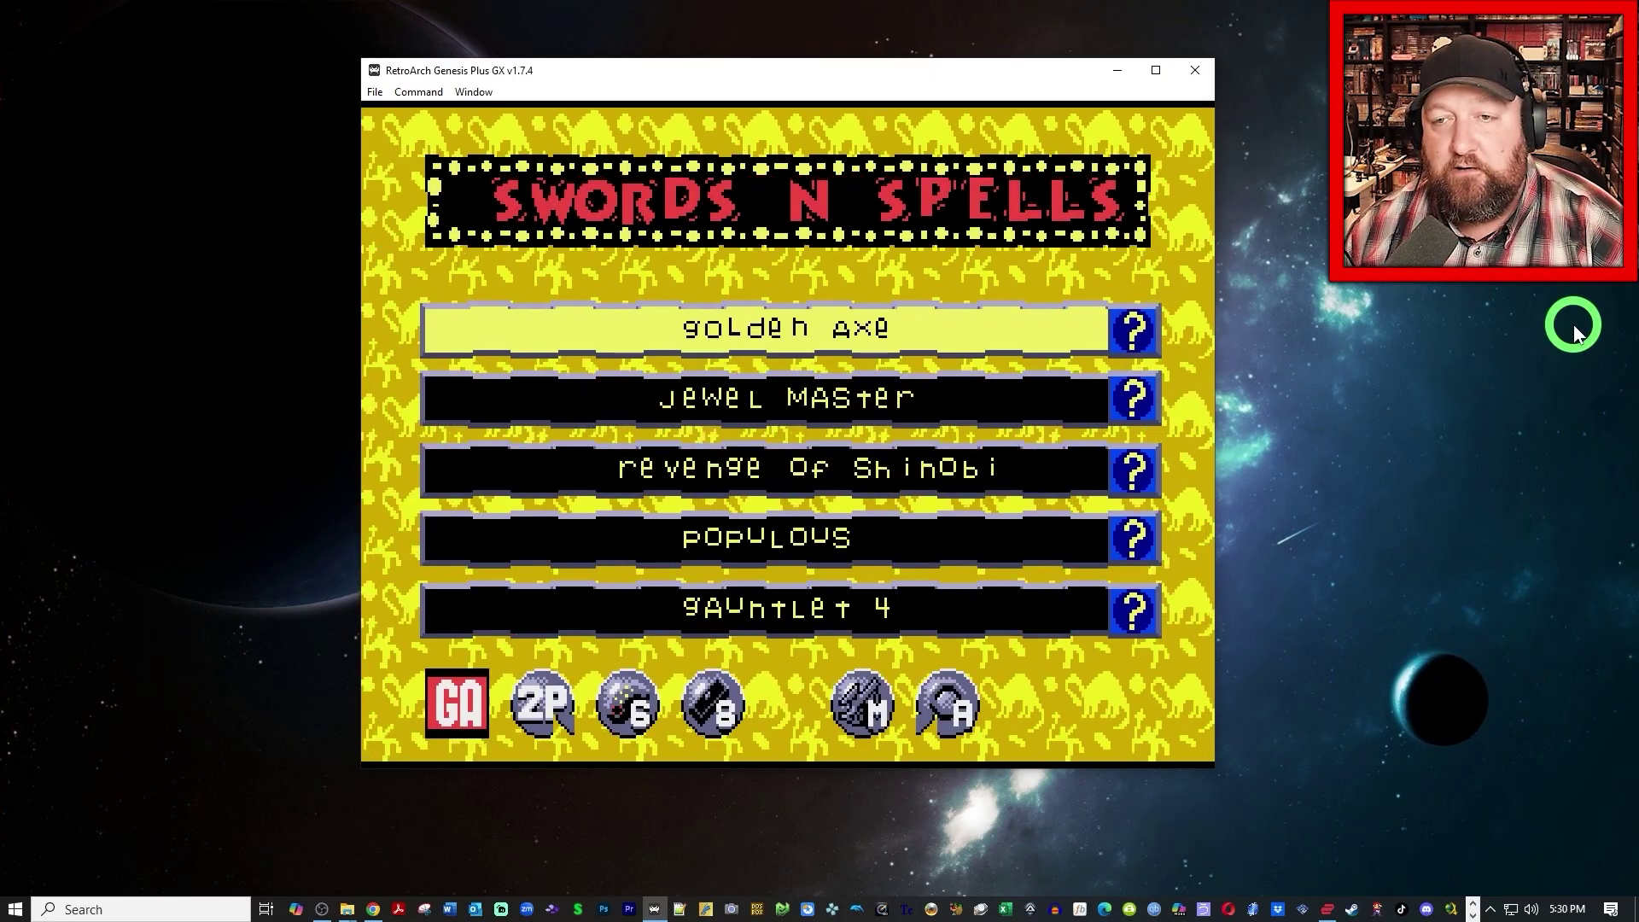
key(Return)
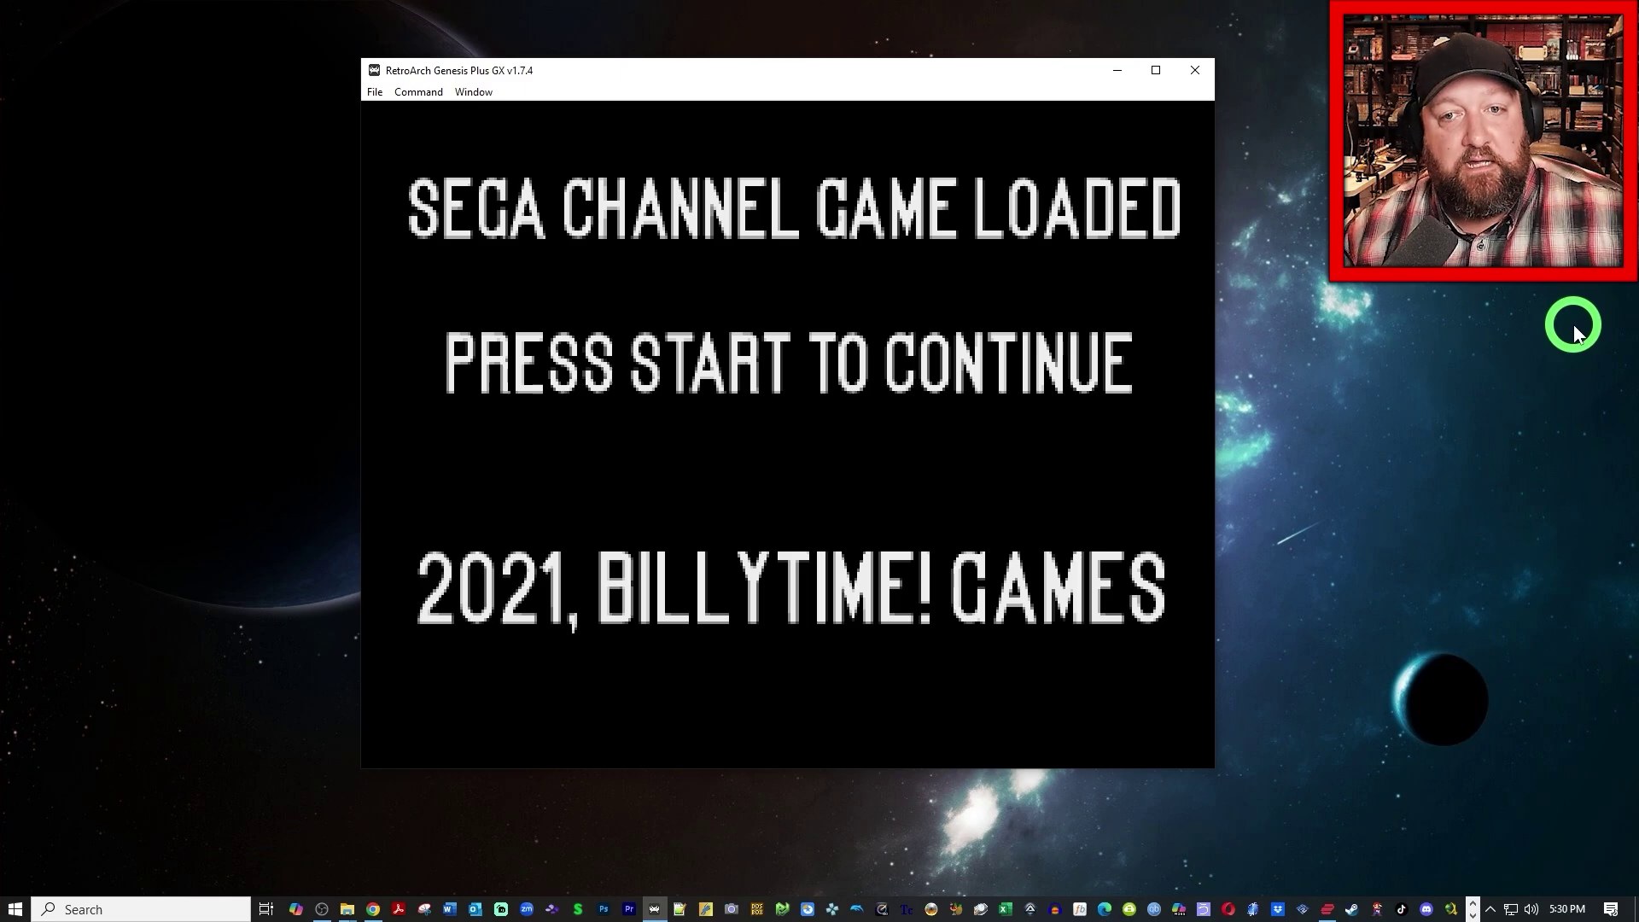
key(Return)
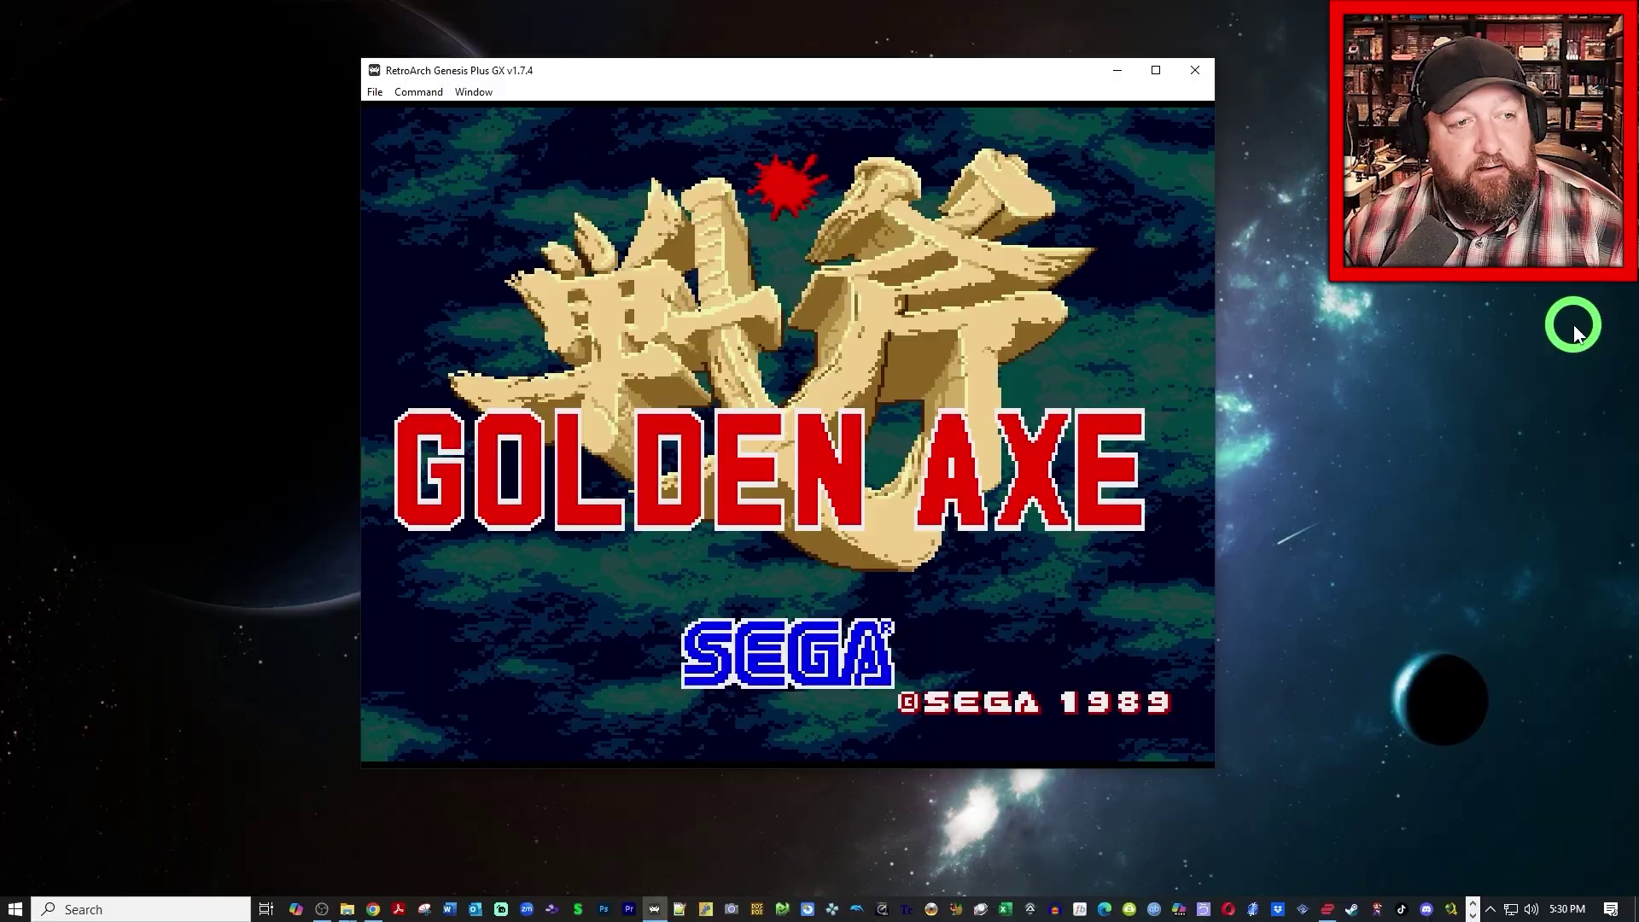
Step: Start a 1 Player Arcade game in Golden Axe and cycle through the characters on the Select Player screen
key(Return)
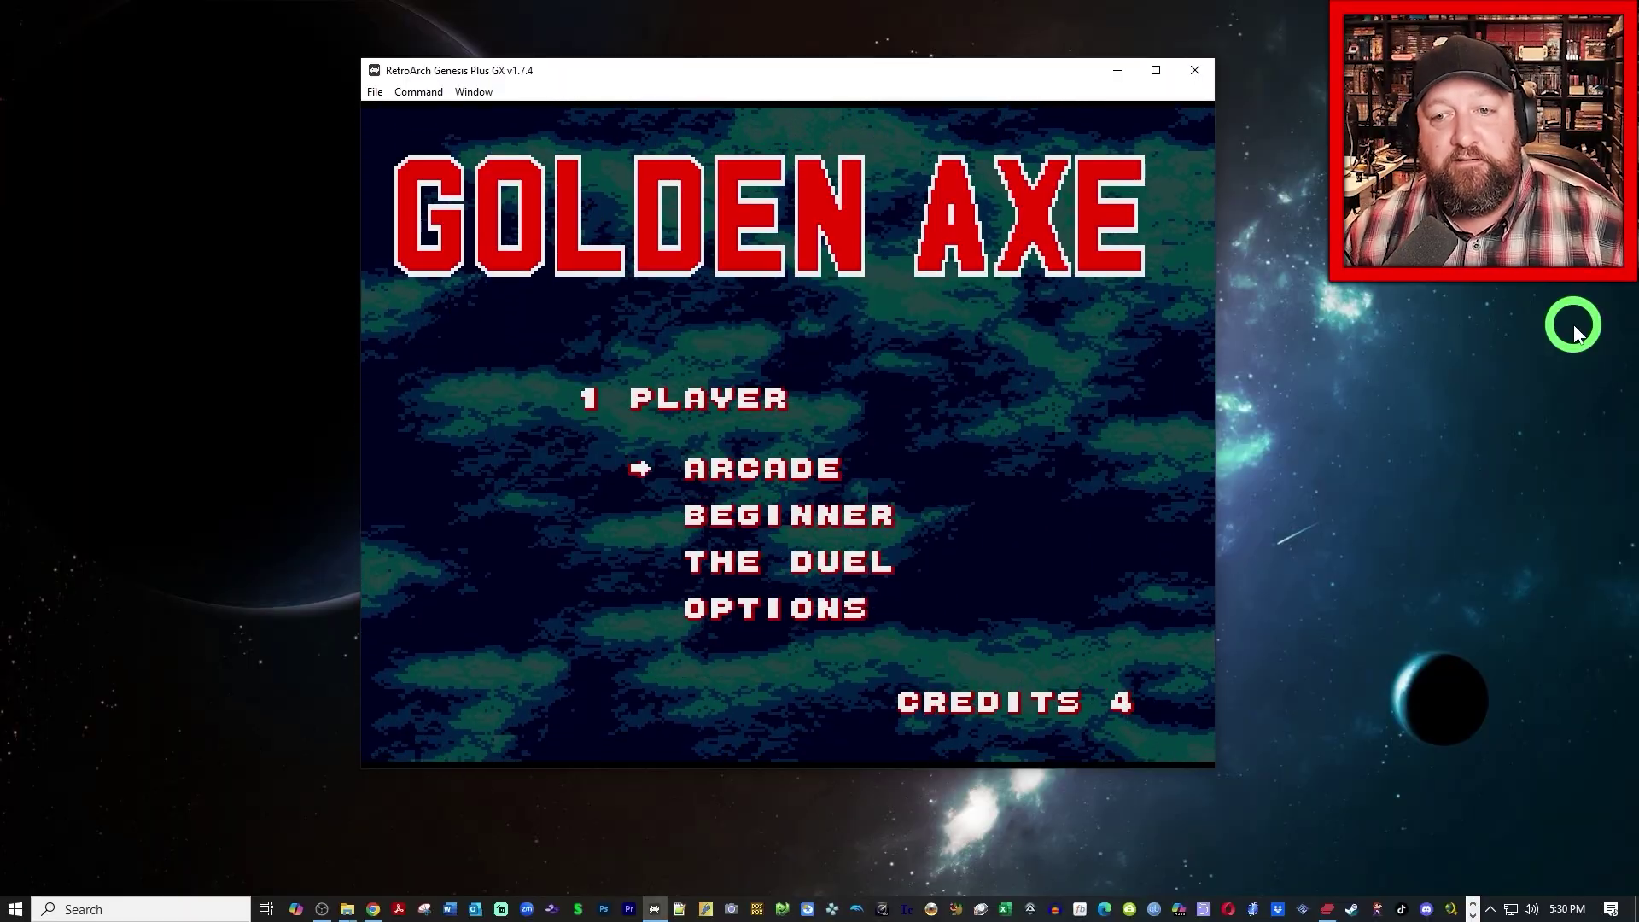
key(Return)
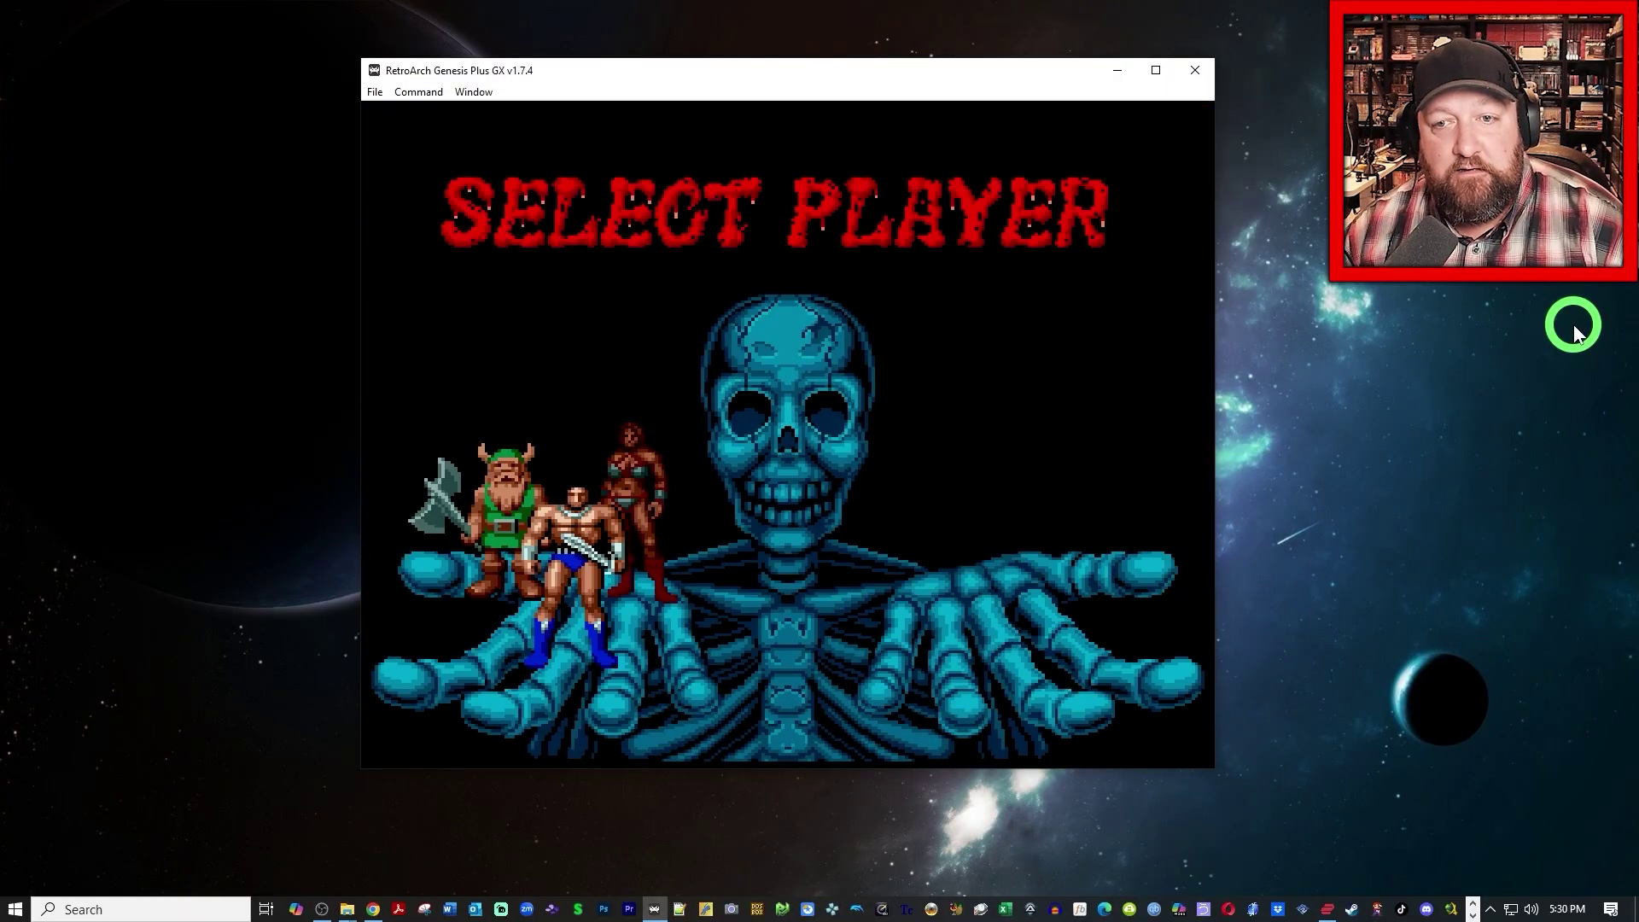
key(Left)
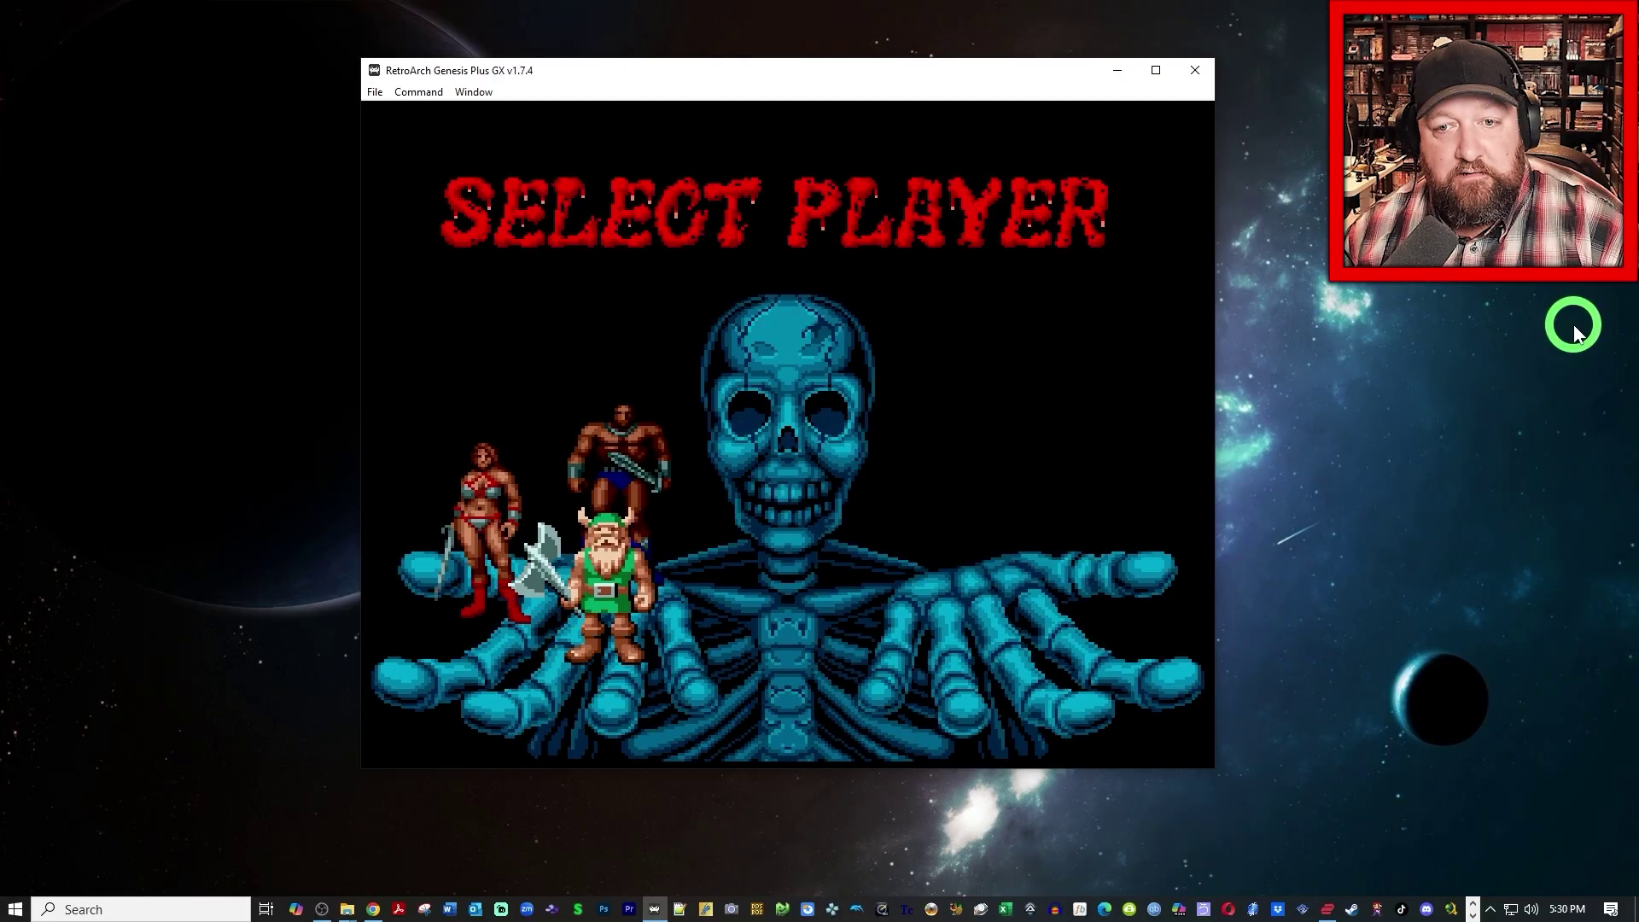
key(Left)
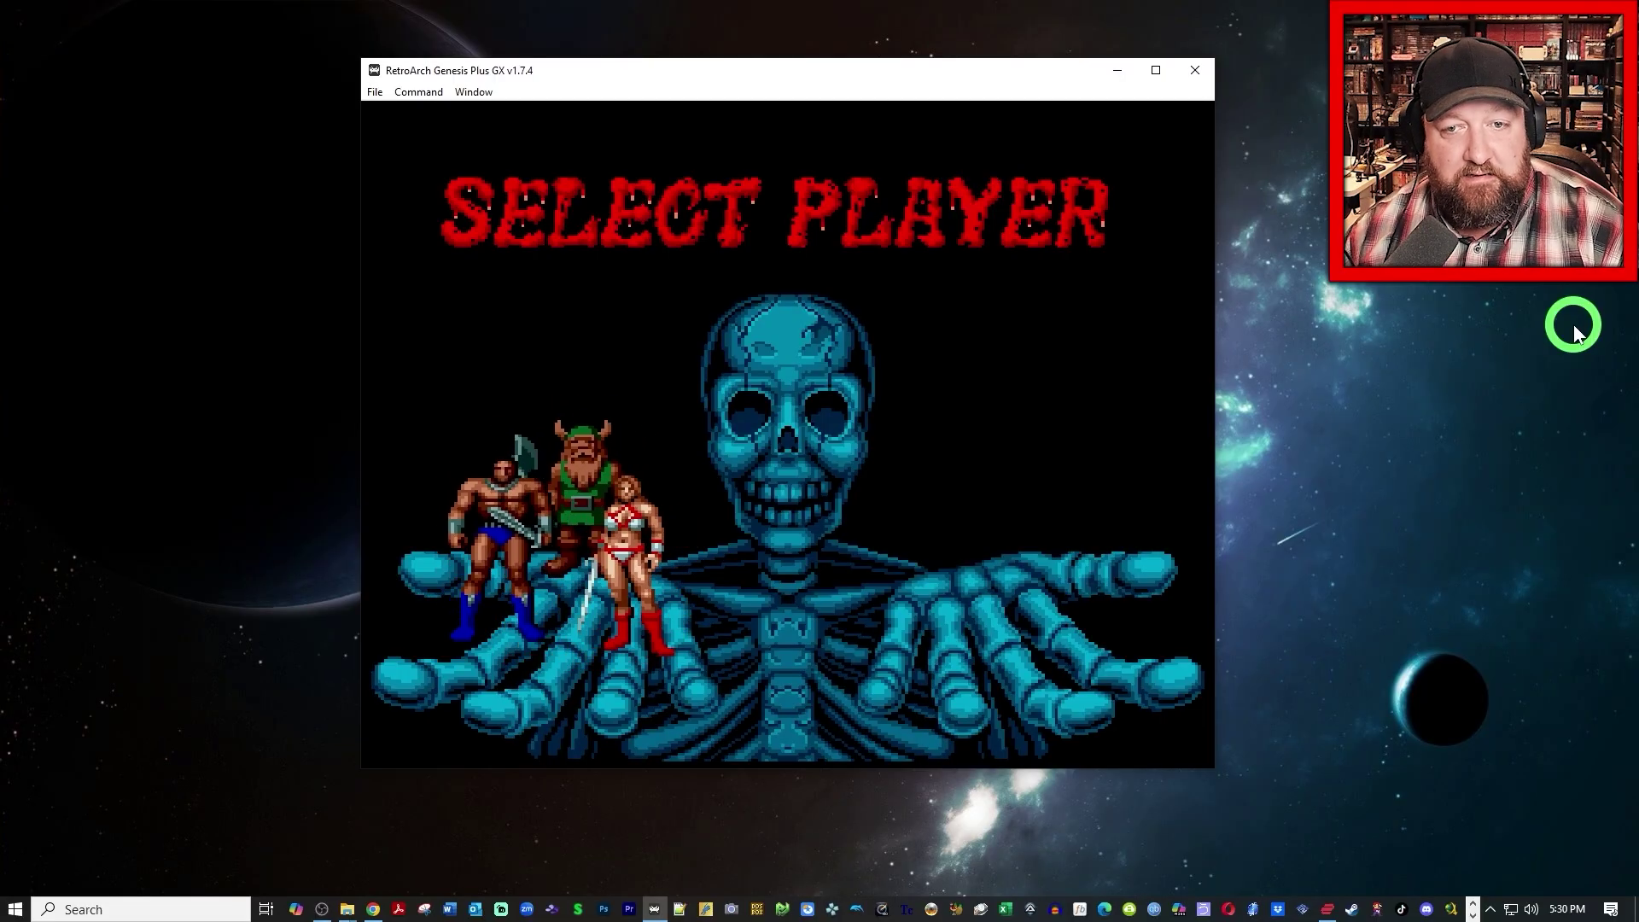
key(Left)
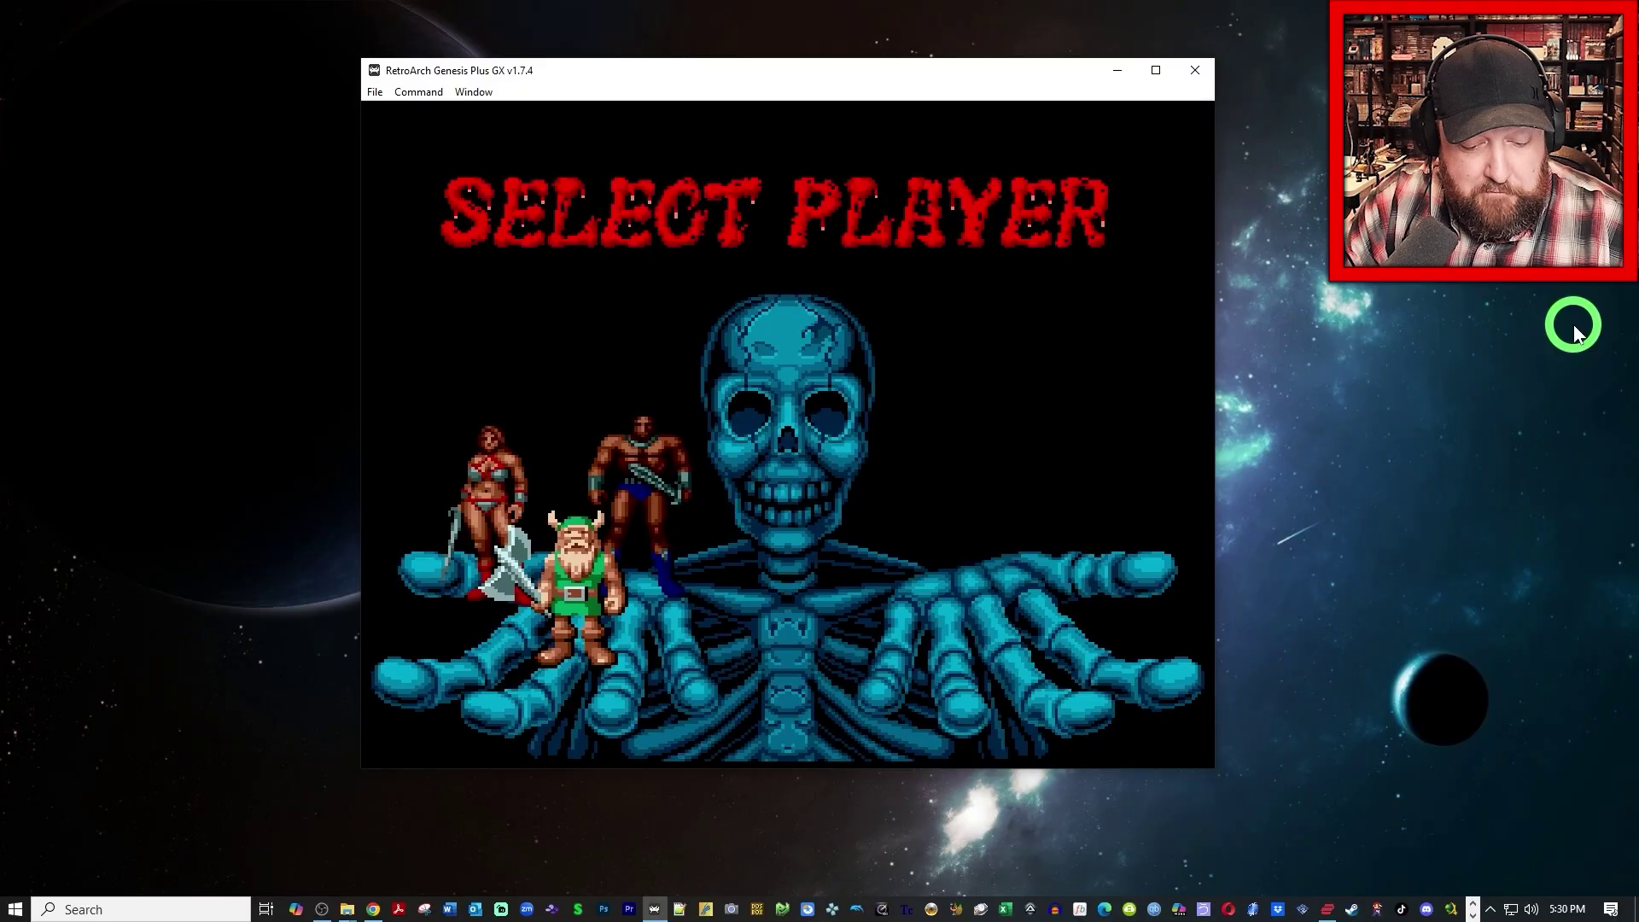
Step: Reset the emulator to the Sega Channel title screen and close RetroArch
key(h)
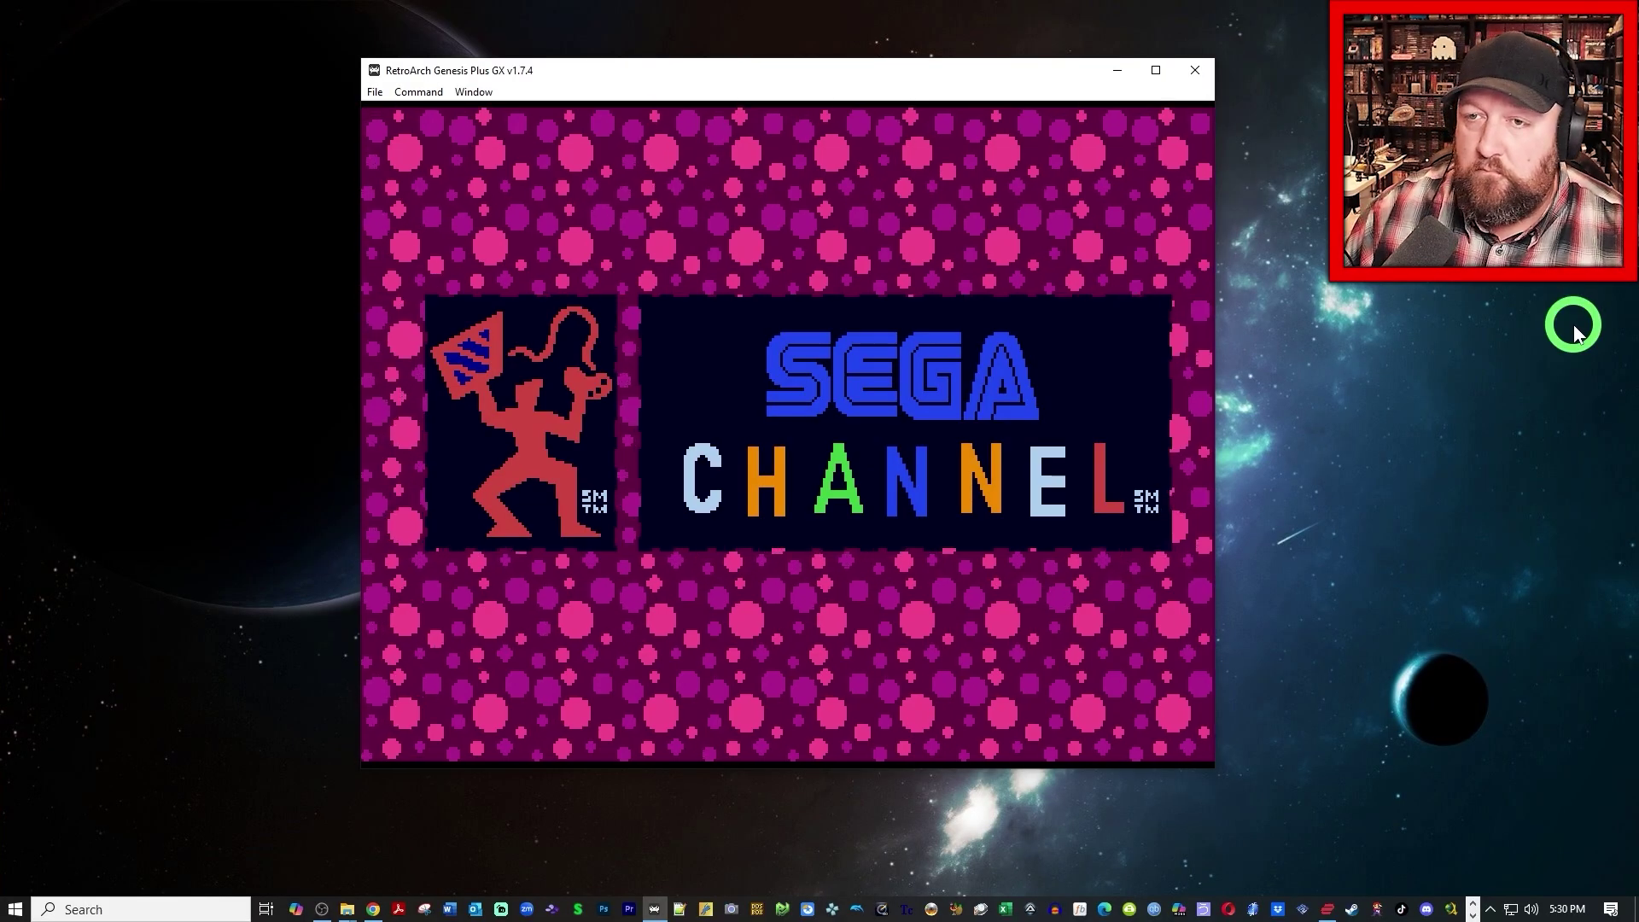
click(1183, 77)
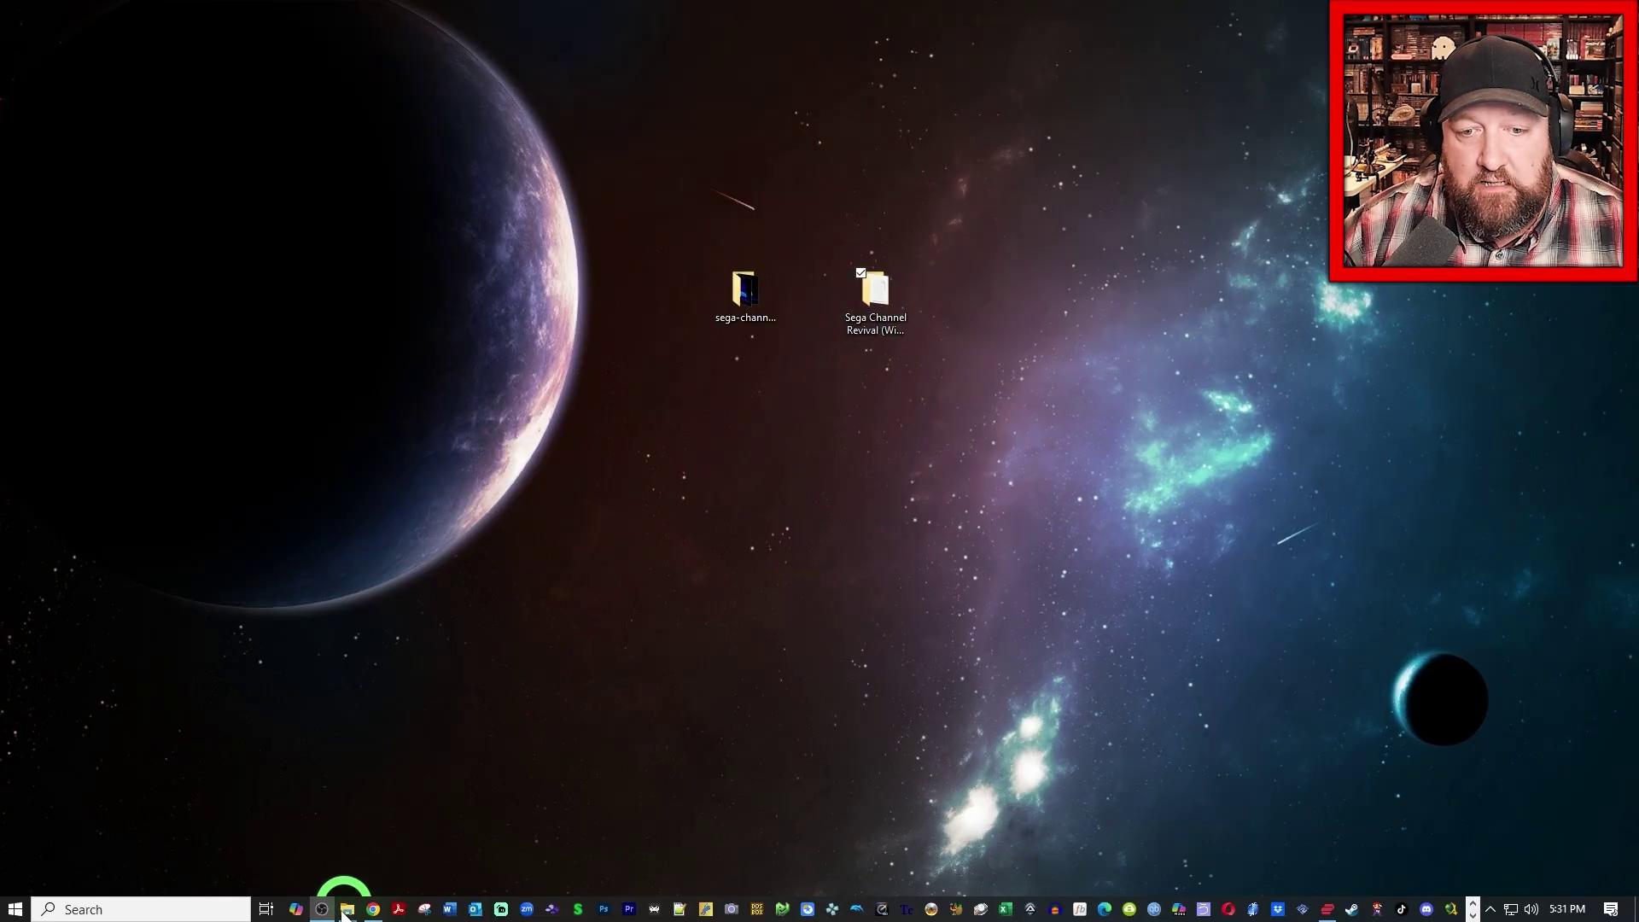
mouse_move(344, 911)
click(300, 833)
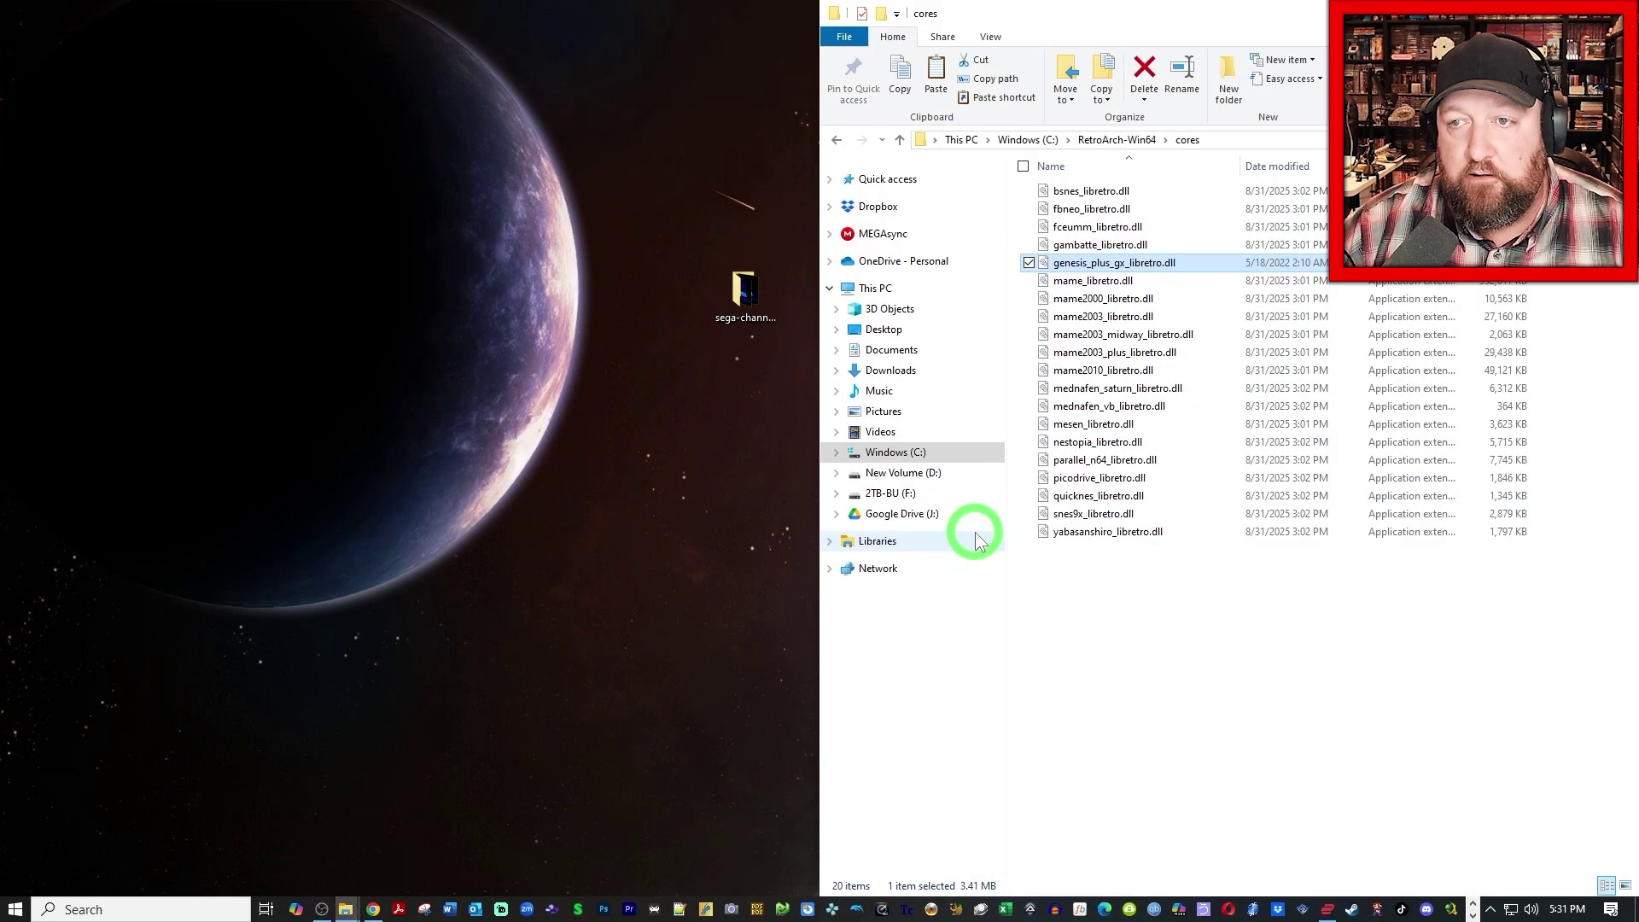
click(350, 910)
click(659, 876)
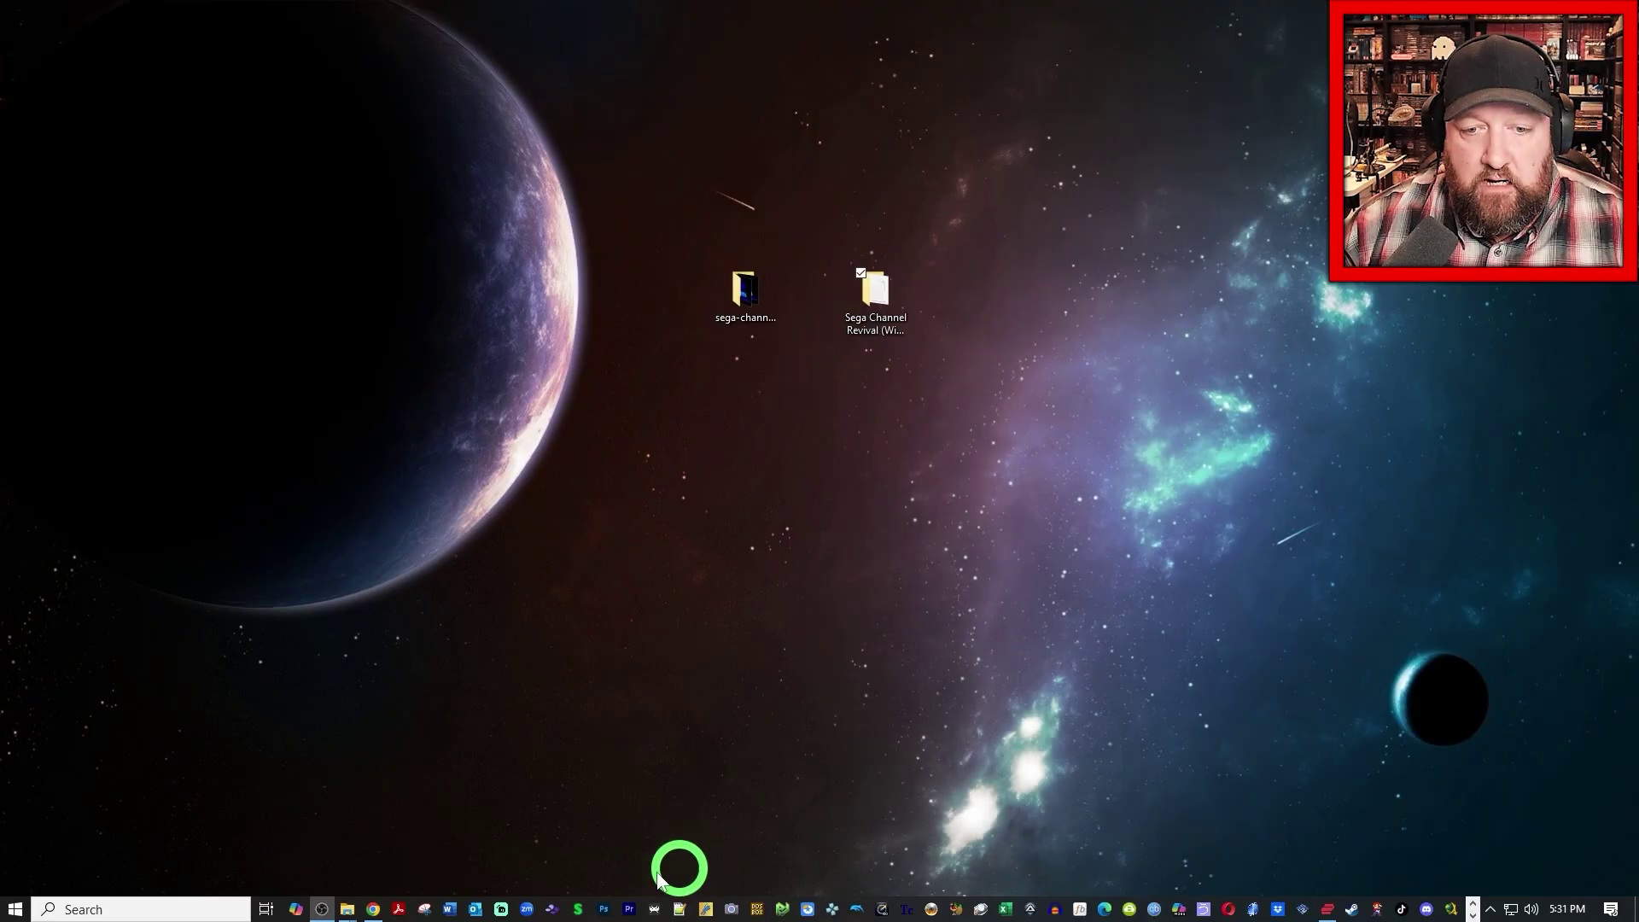
Step: Switch to the RetroArch Windows Core folder in File Explorer, go up to Sega Channel Revival (Windows), and open the SCRevival folder
click(350, 910)
click(399, 841)
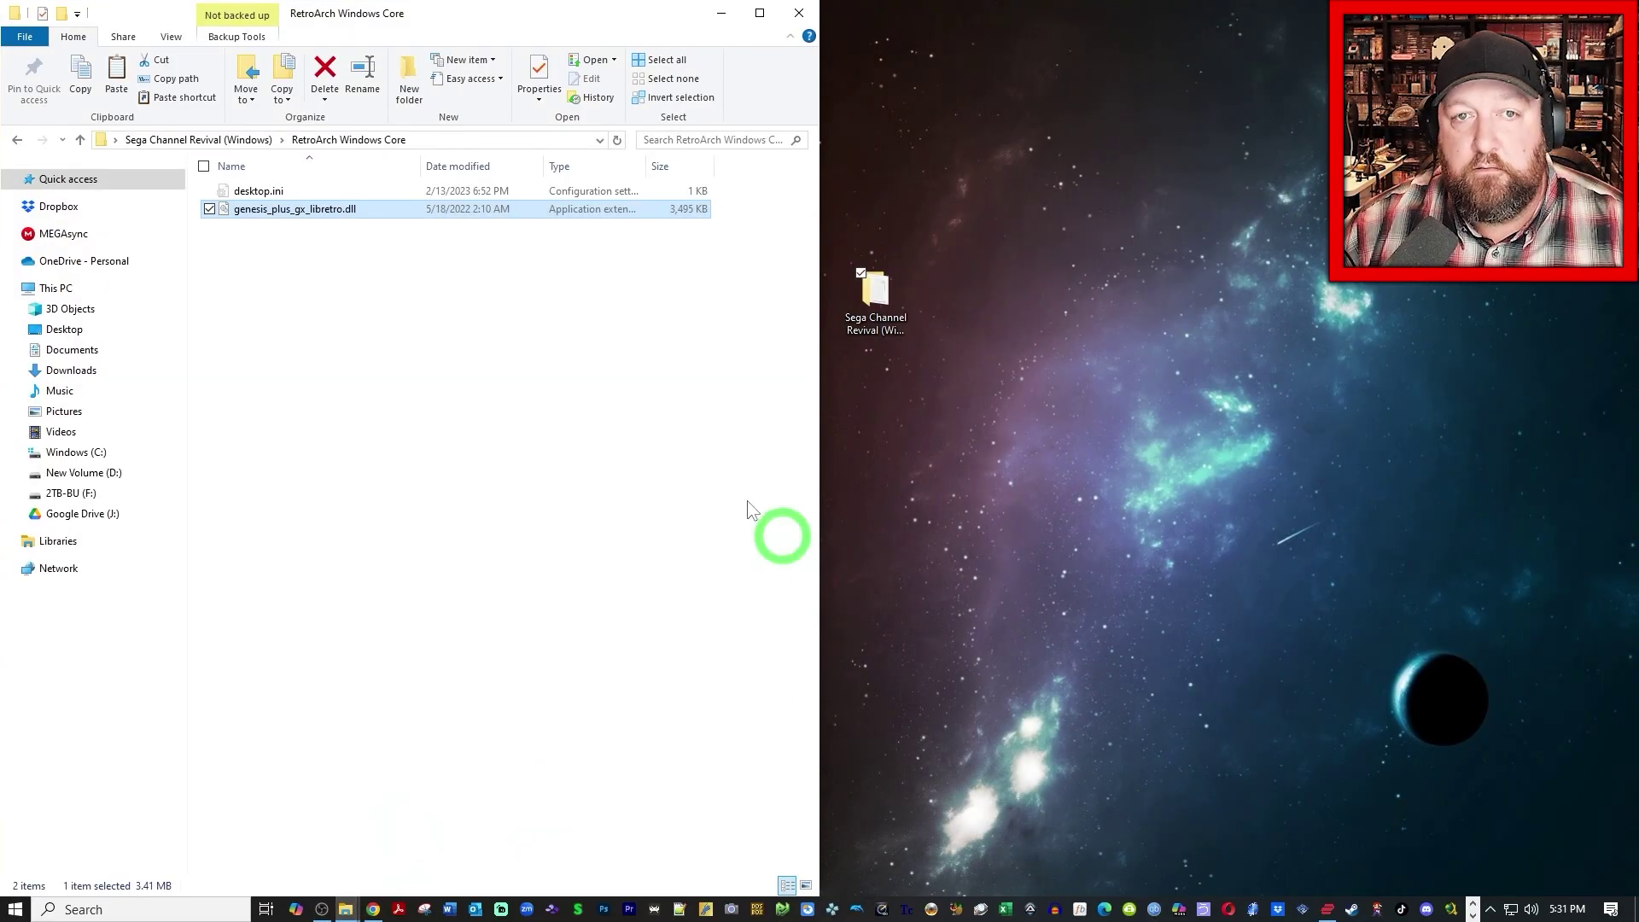
click(226, 139)
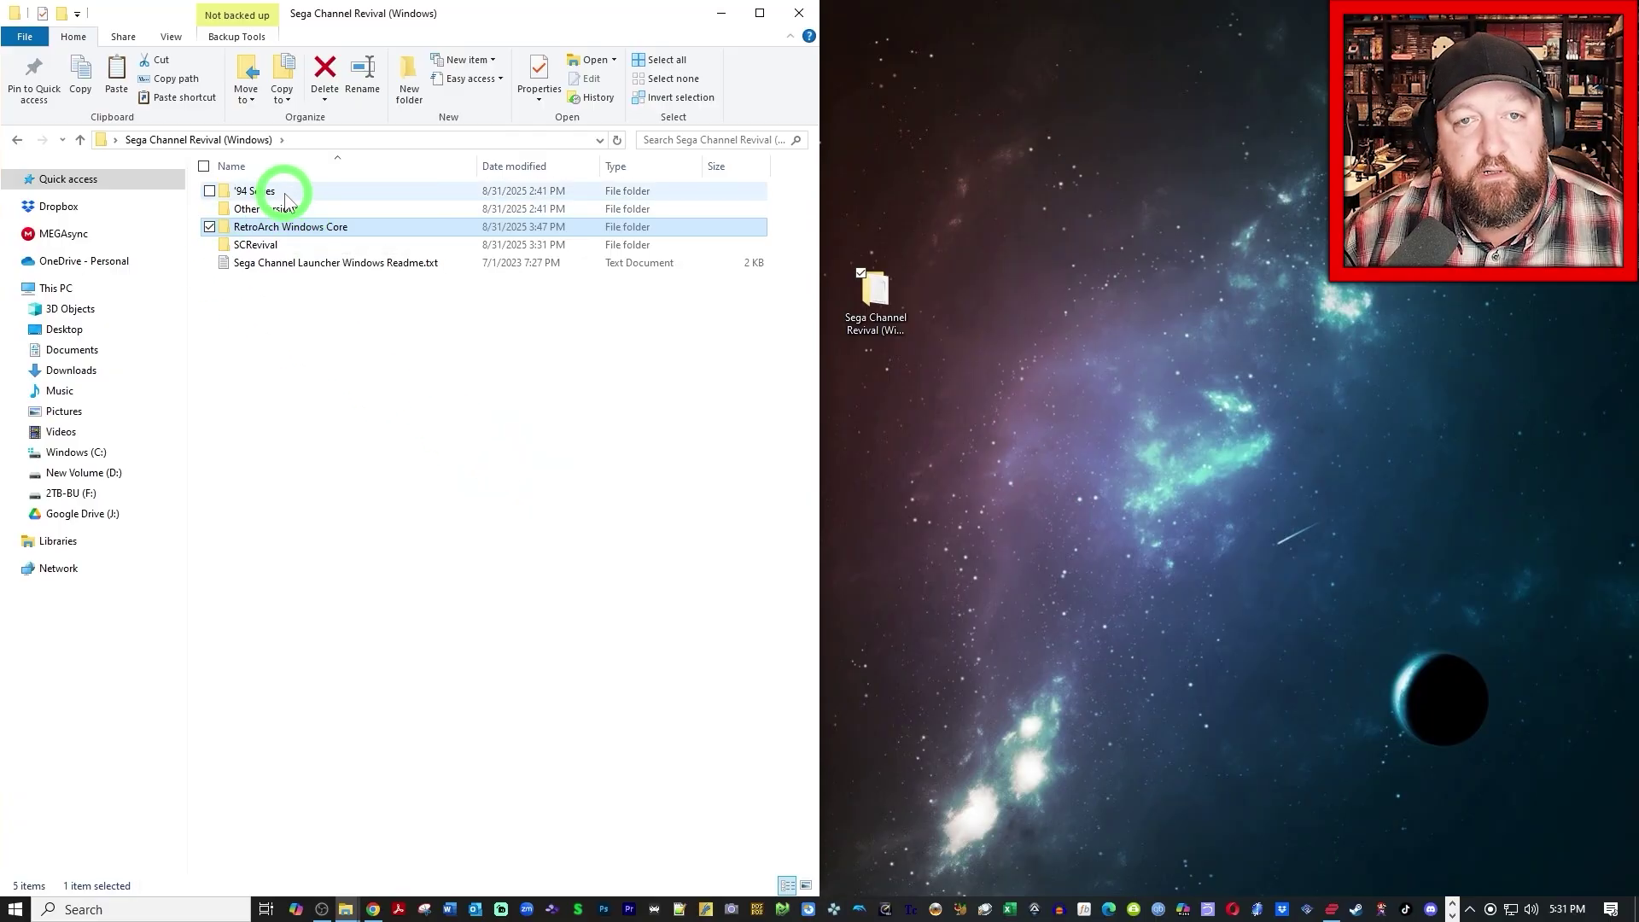
double_click(274, 227)
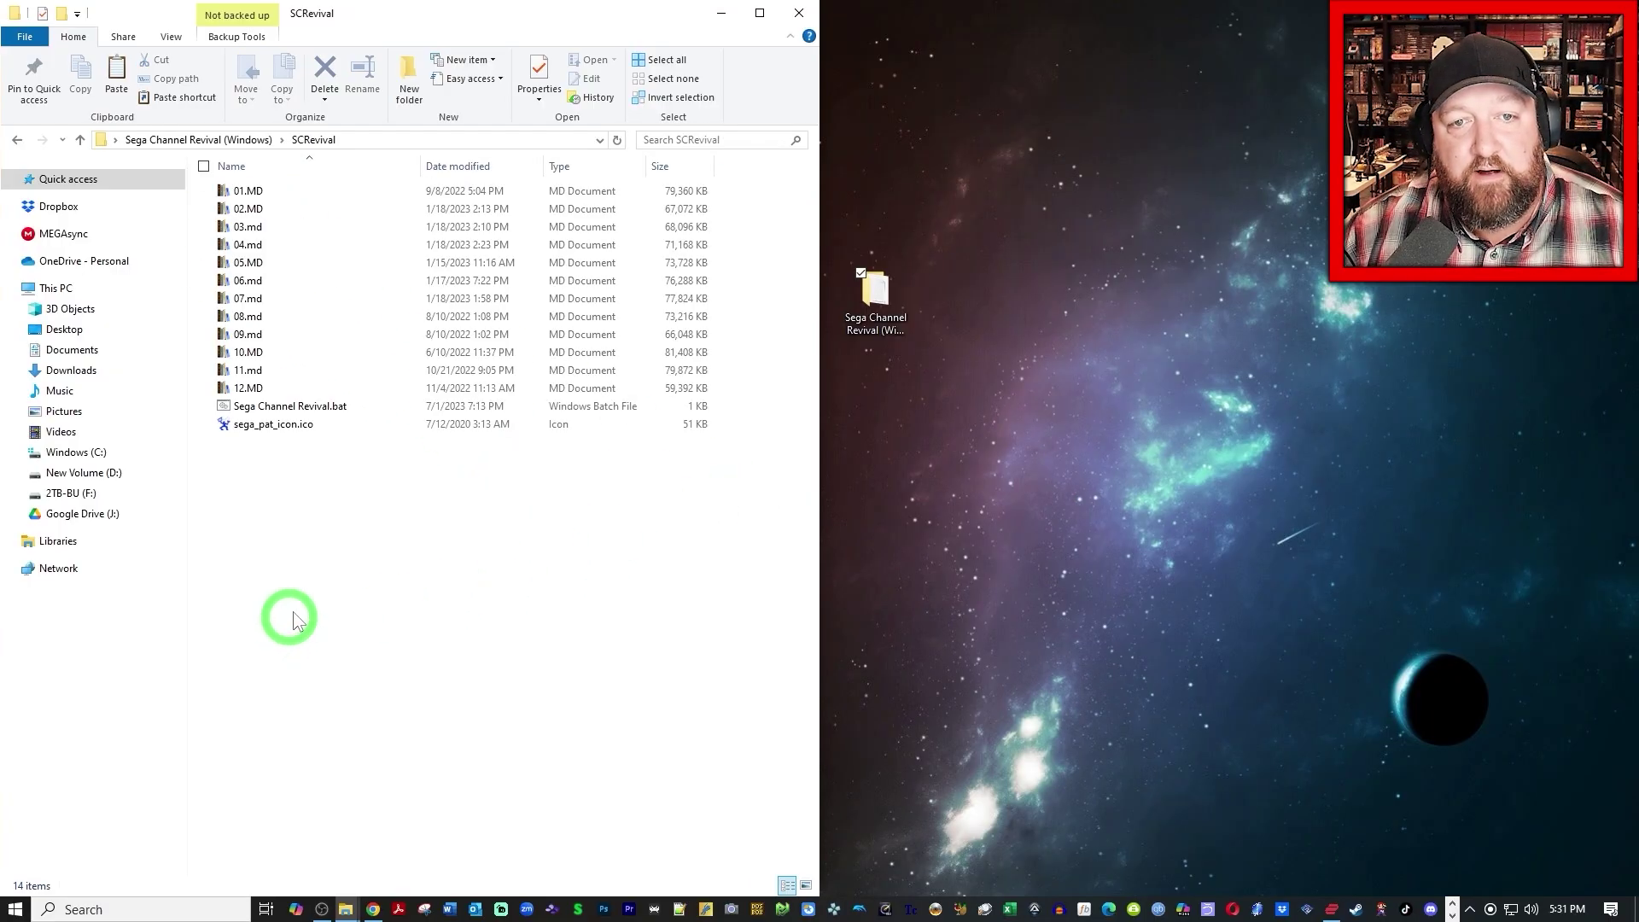
Step: Copy Sega Channel Revival.bat from the SCRevival folder to the desktop and place it above the Sega Channel Revival (Windows) folder
right_click(360, 402)
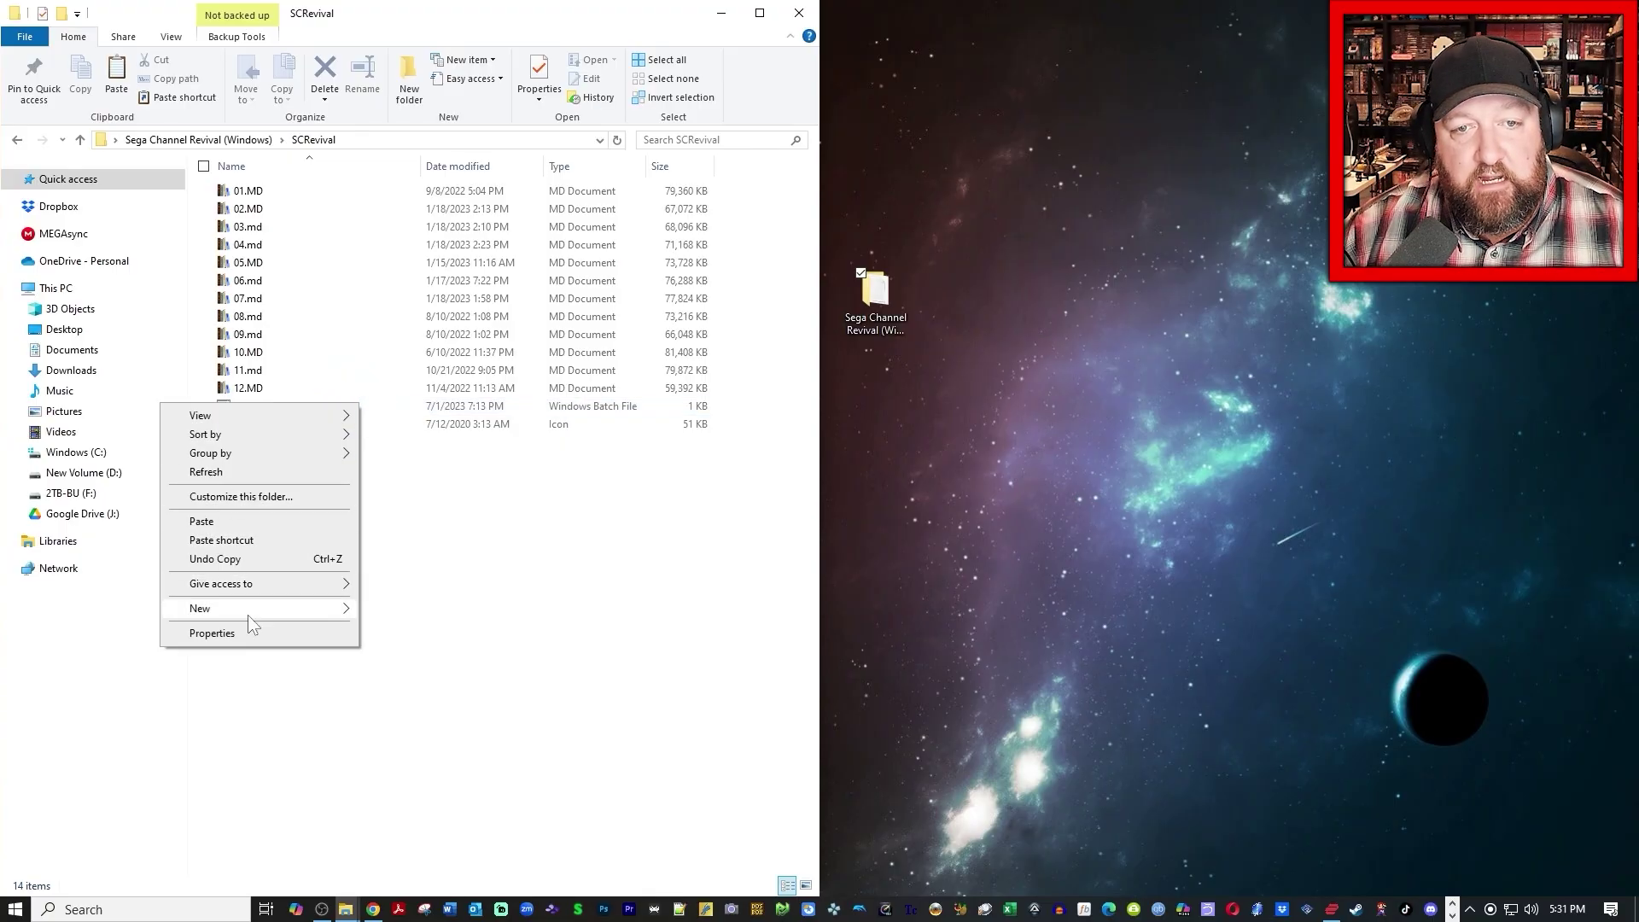
click(469, 490)
click(336, 410)
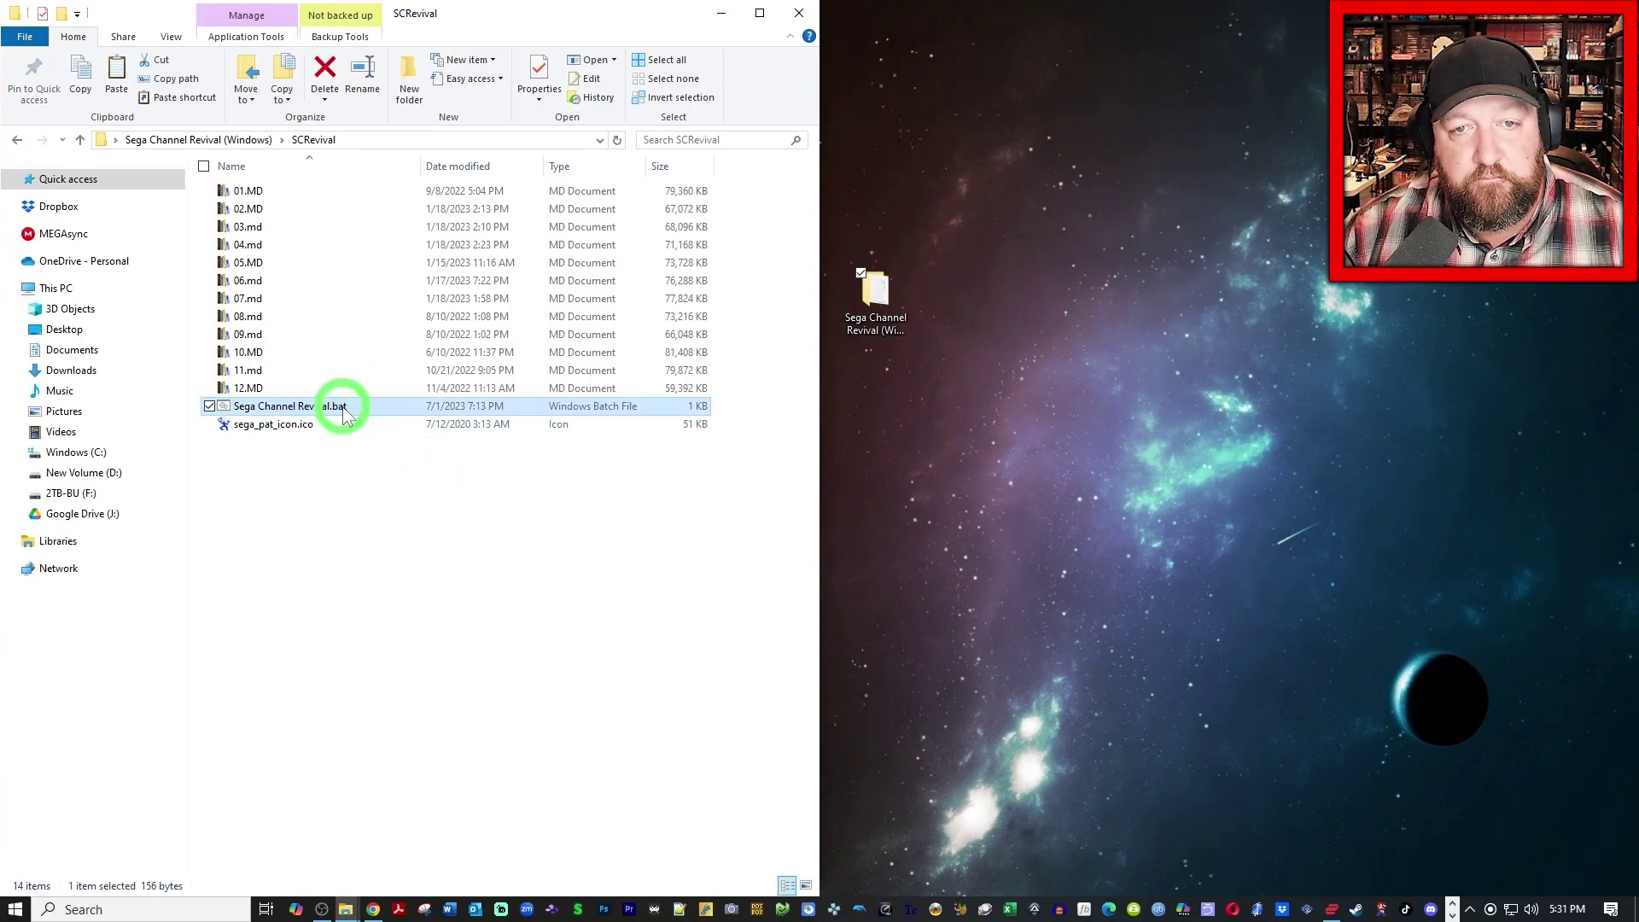
right_click(343, 413)
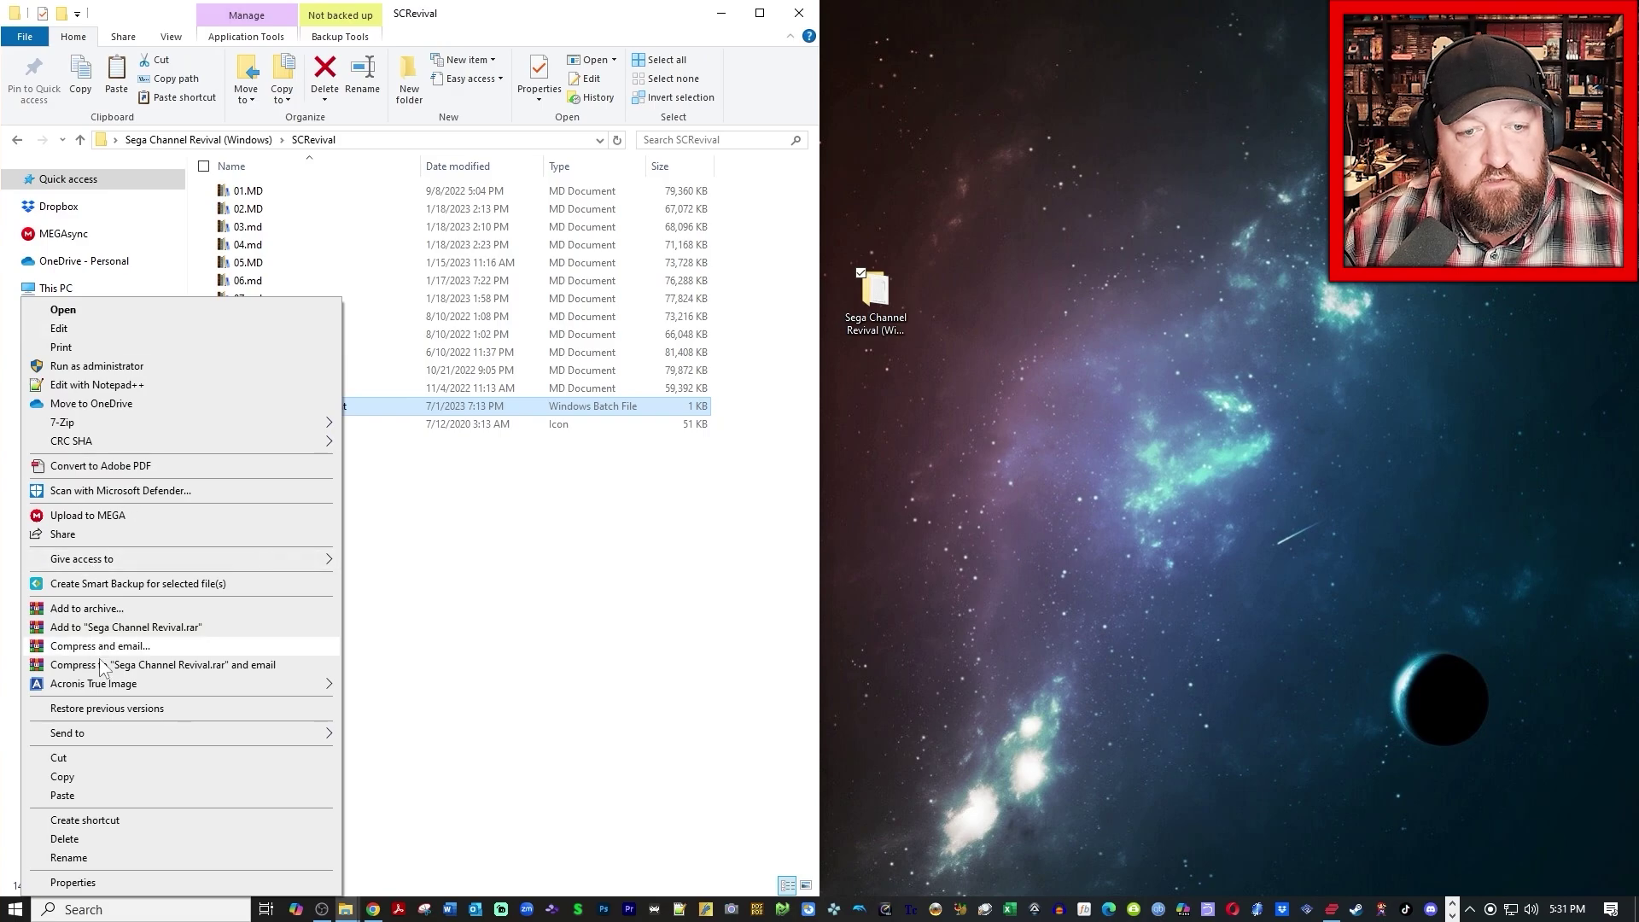
click(79, 776)
right_click(935, 502)
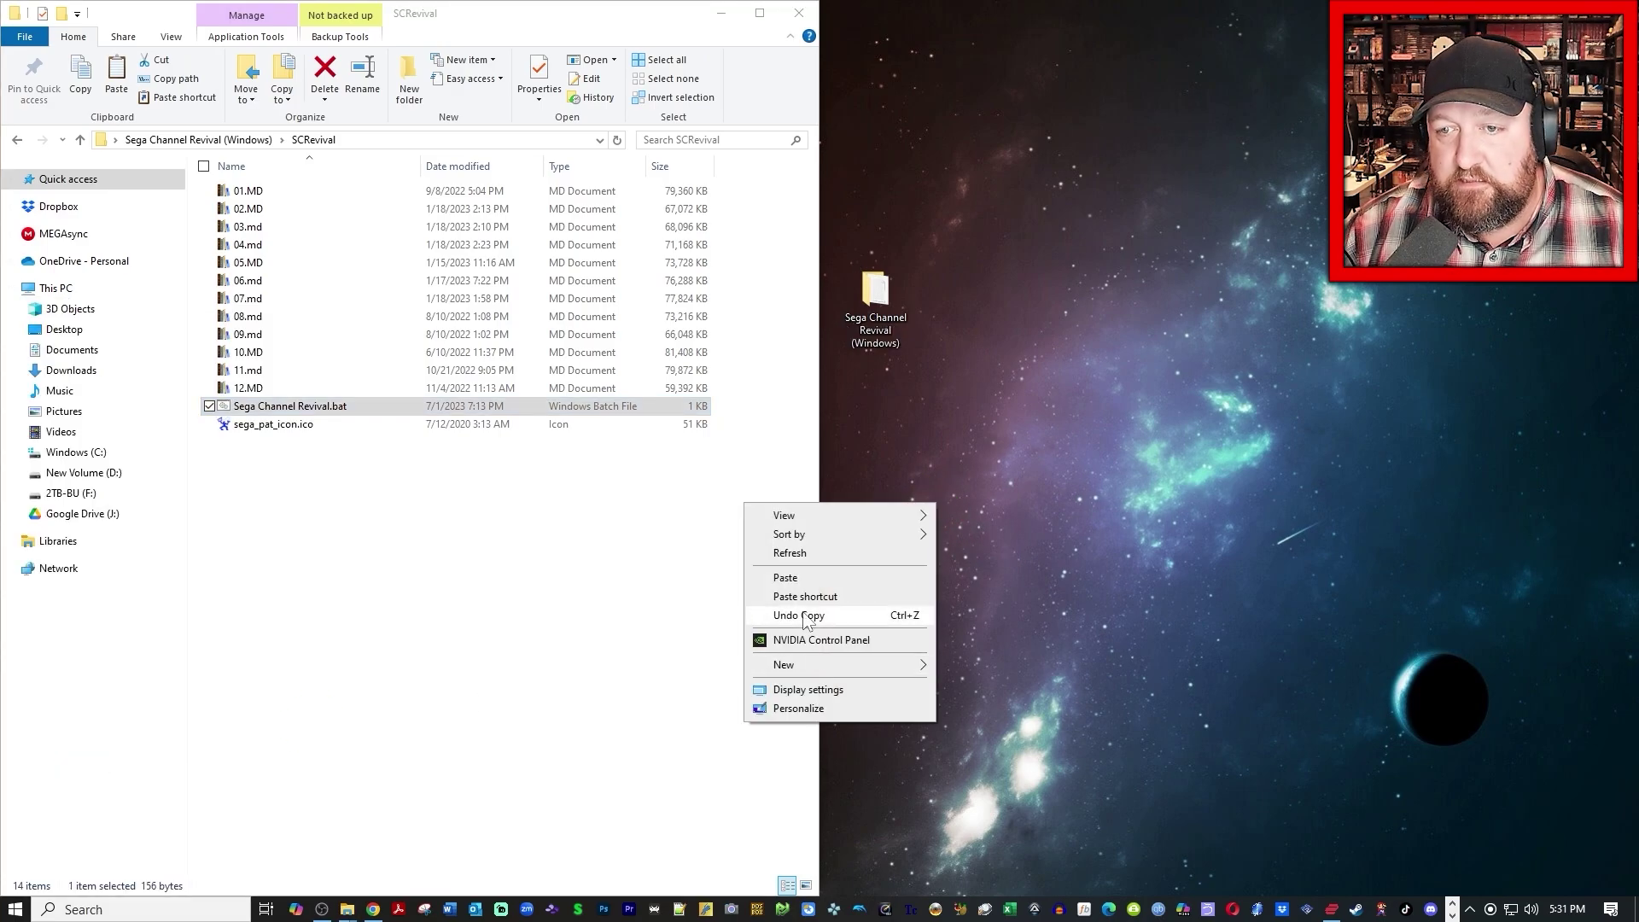
click(794, 578)
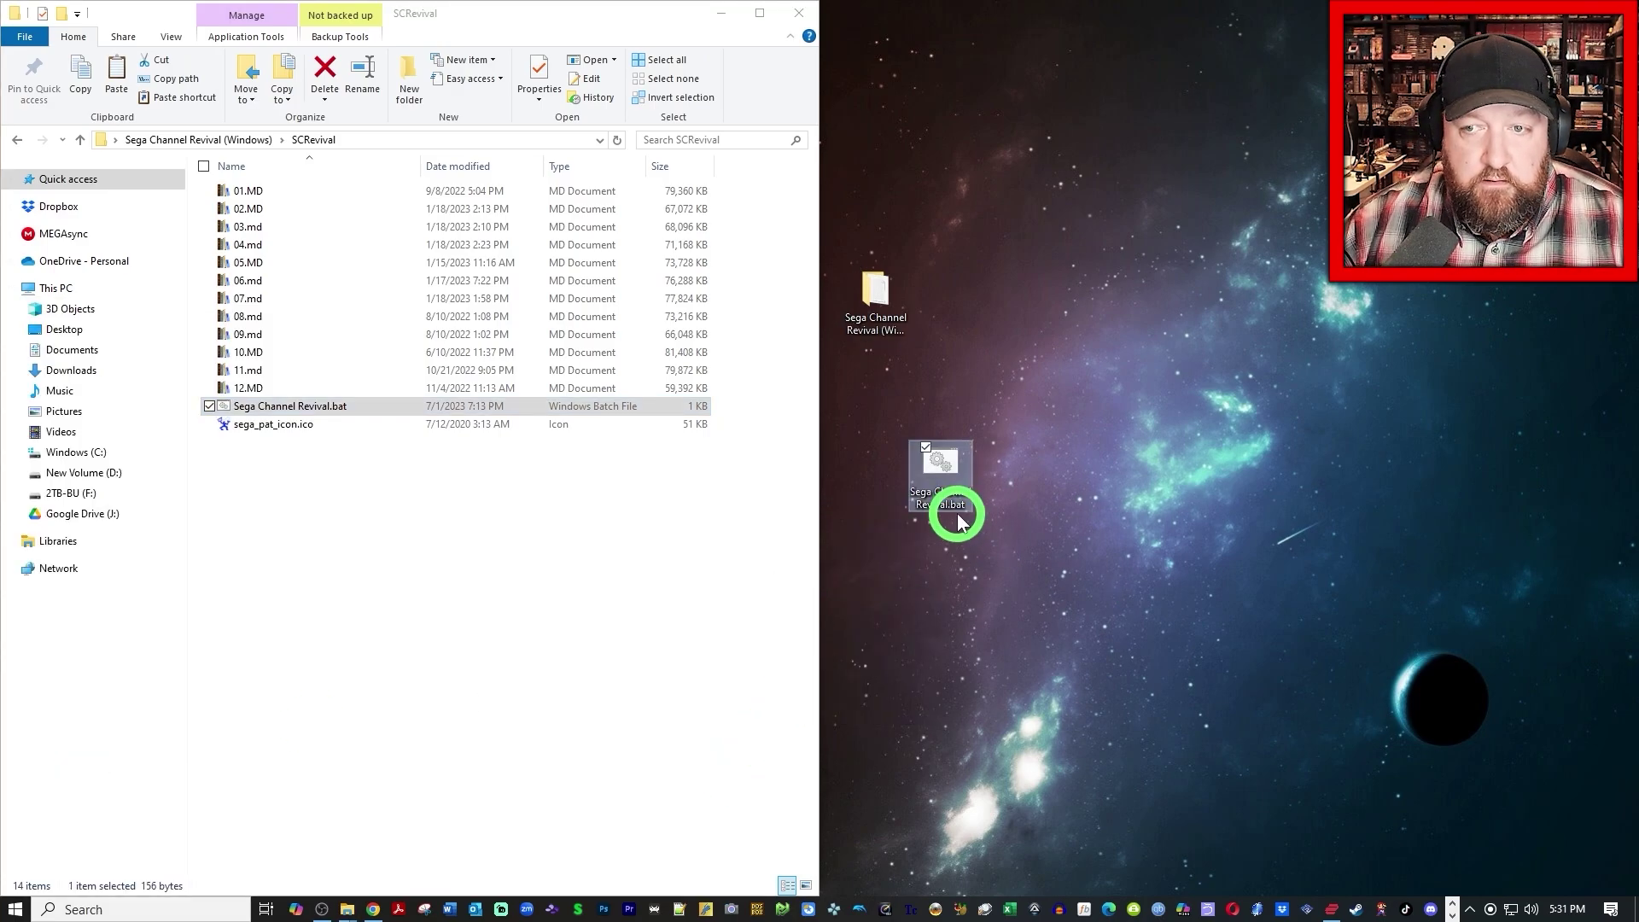
drag(1009, 253, 1027, 261)
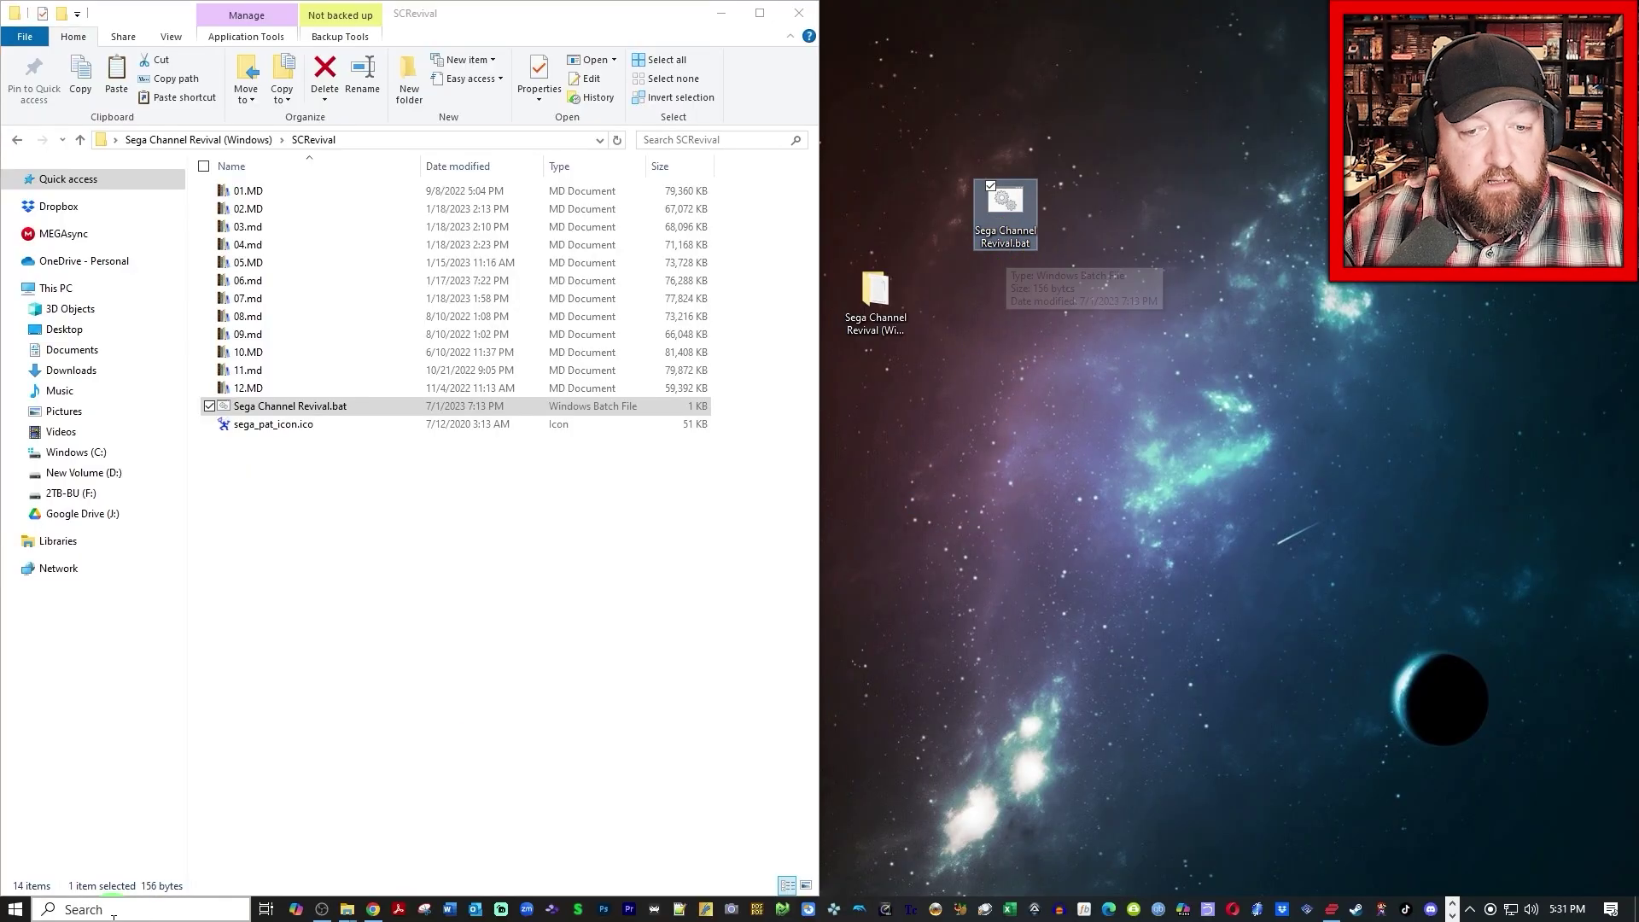
Step: Bring the cores folder window up beside the SCRevival window and go up to the RetroArch-Win64 folder
mouse_move(379, 913)
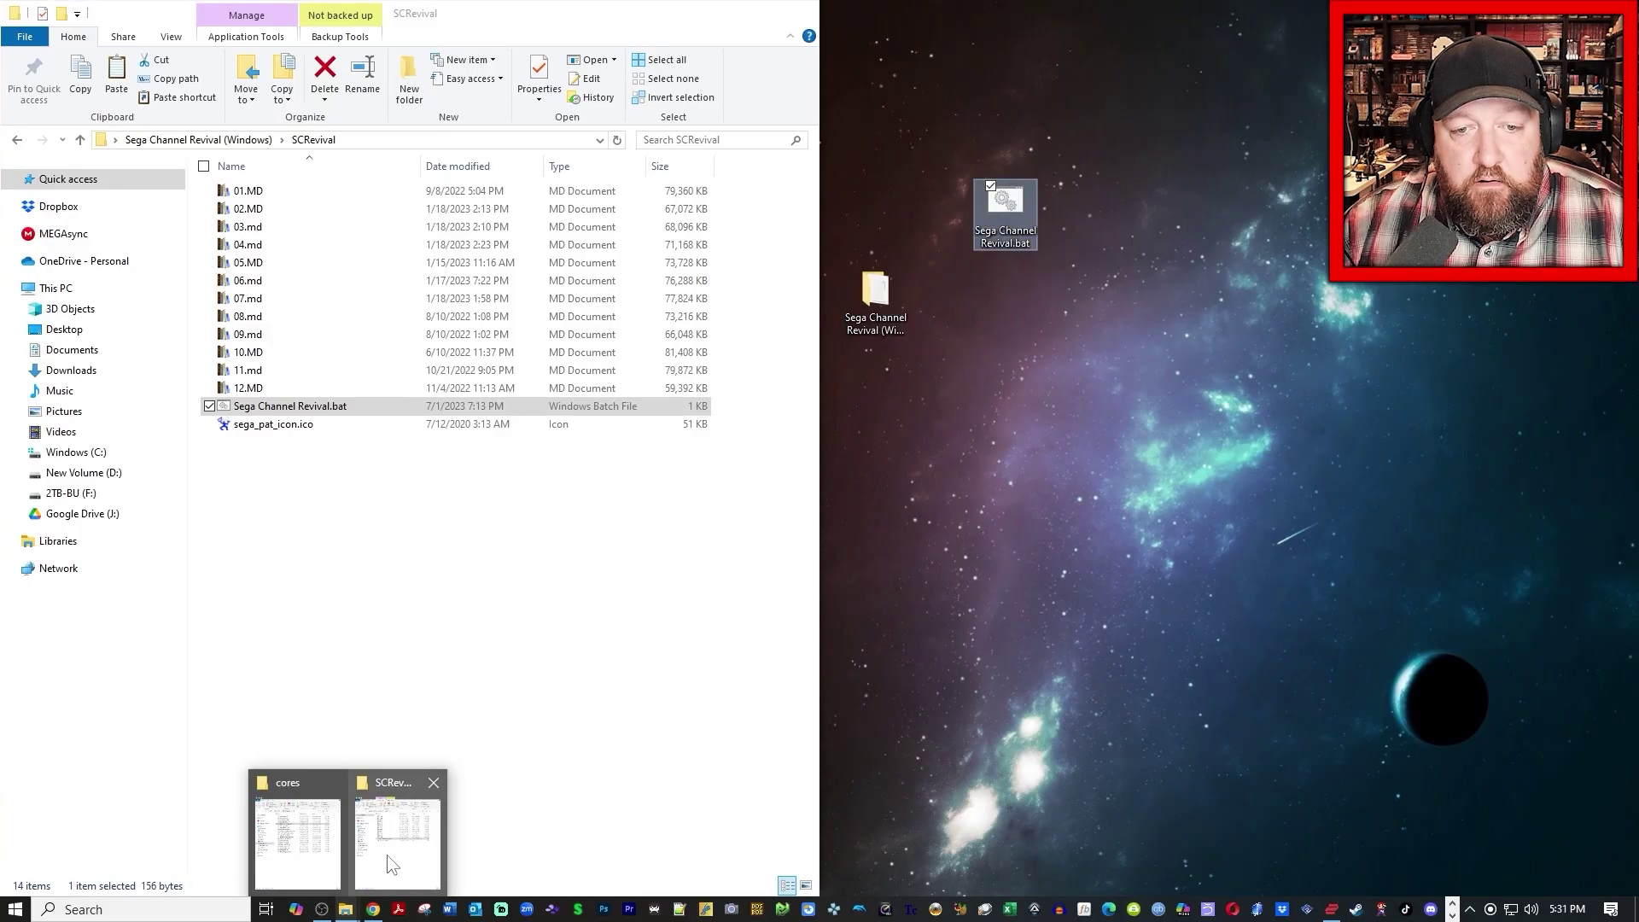
click(392, 864)
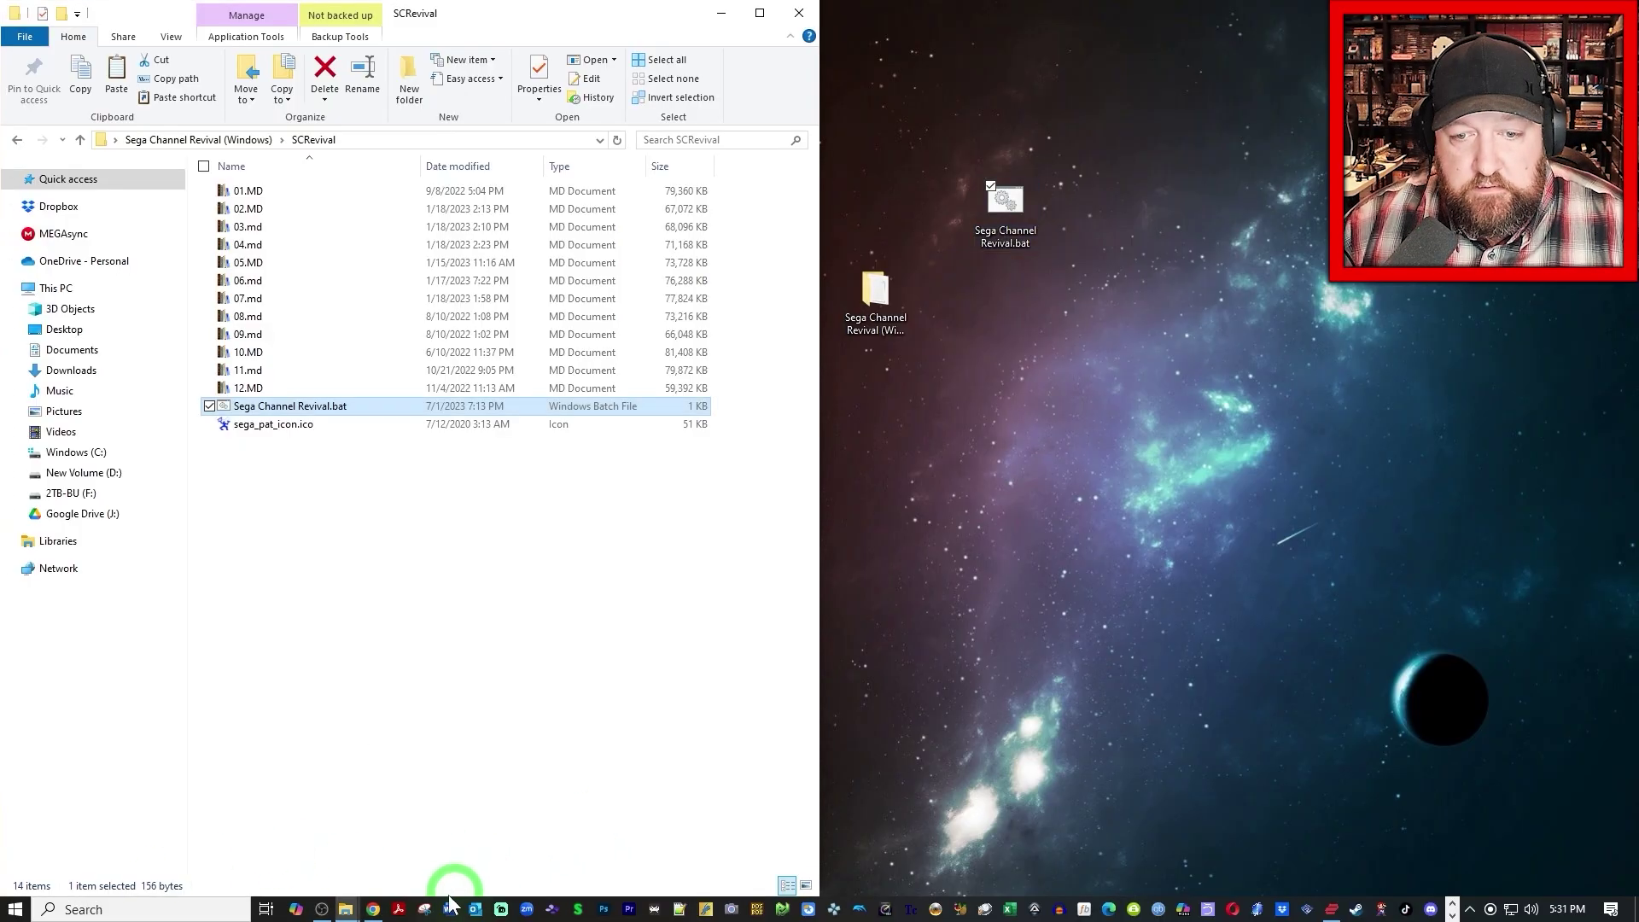
click(293, 824)
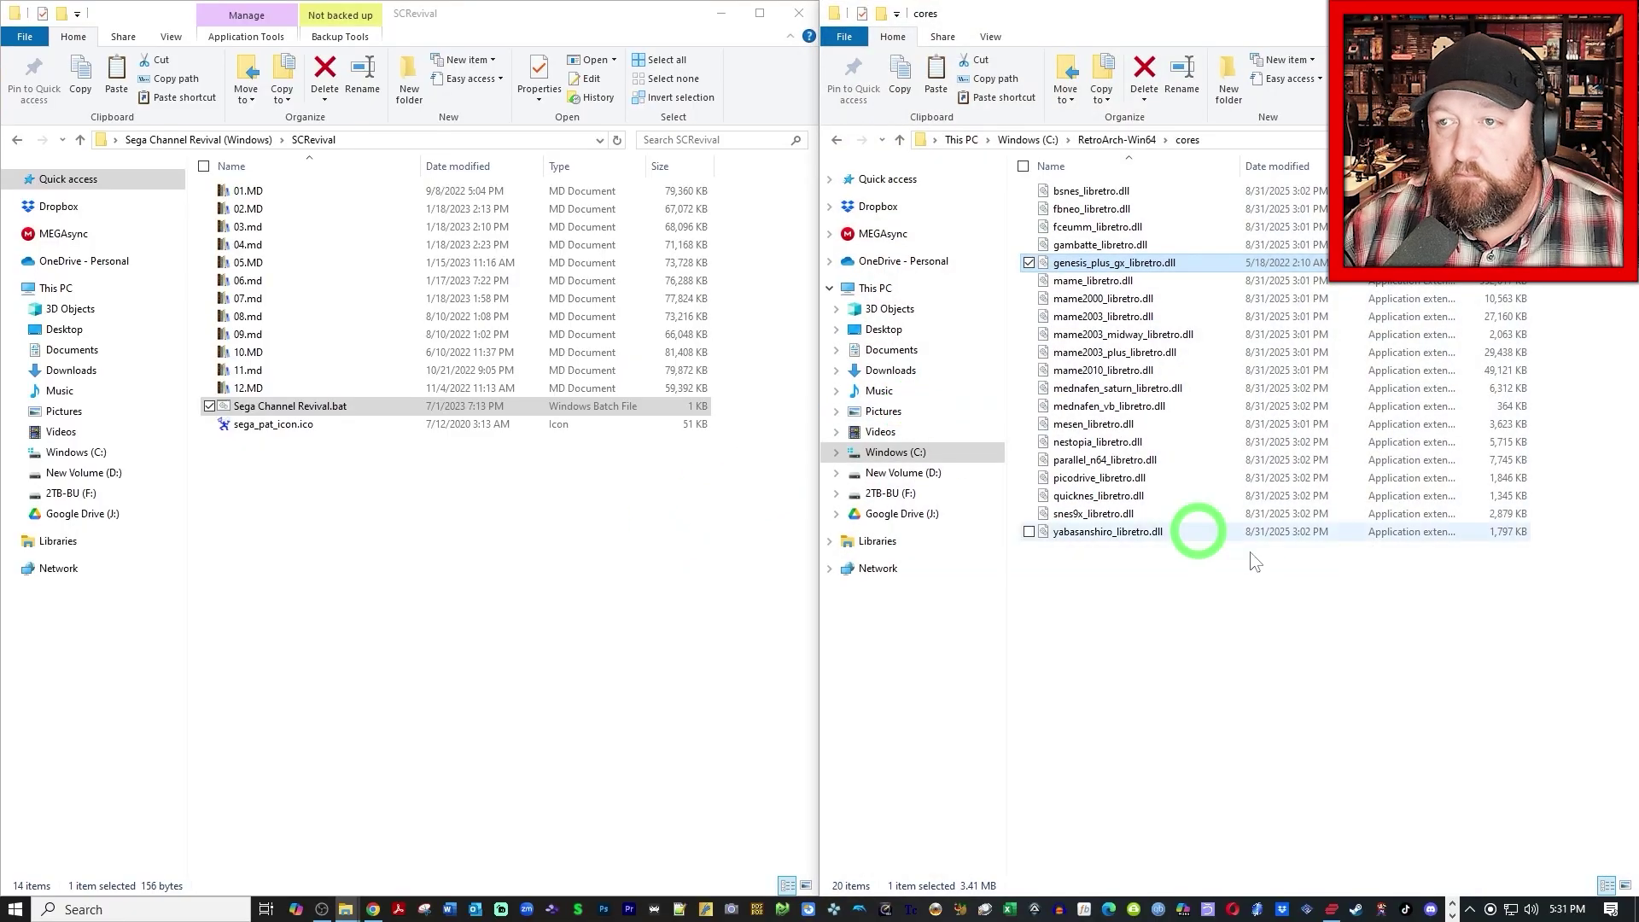
click(1116, 139)
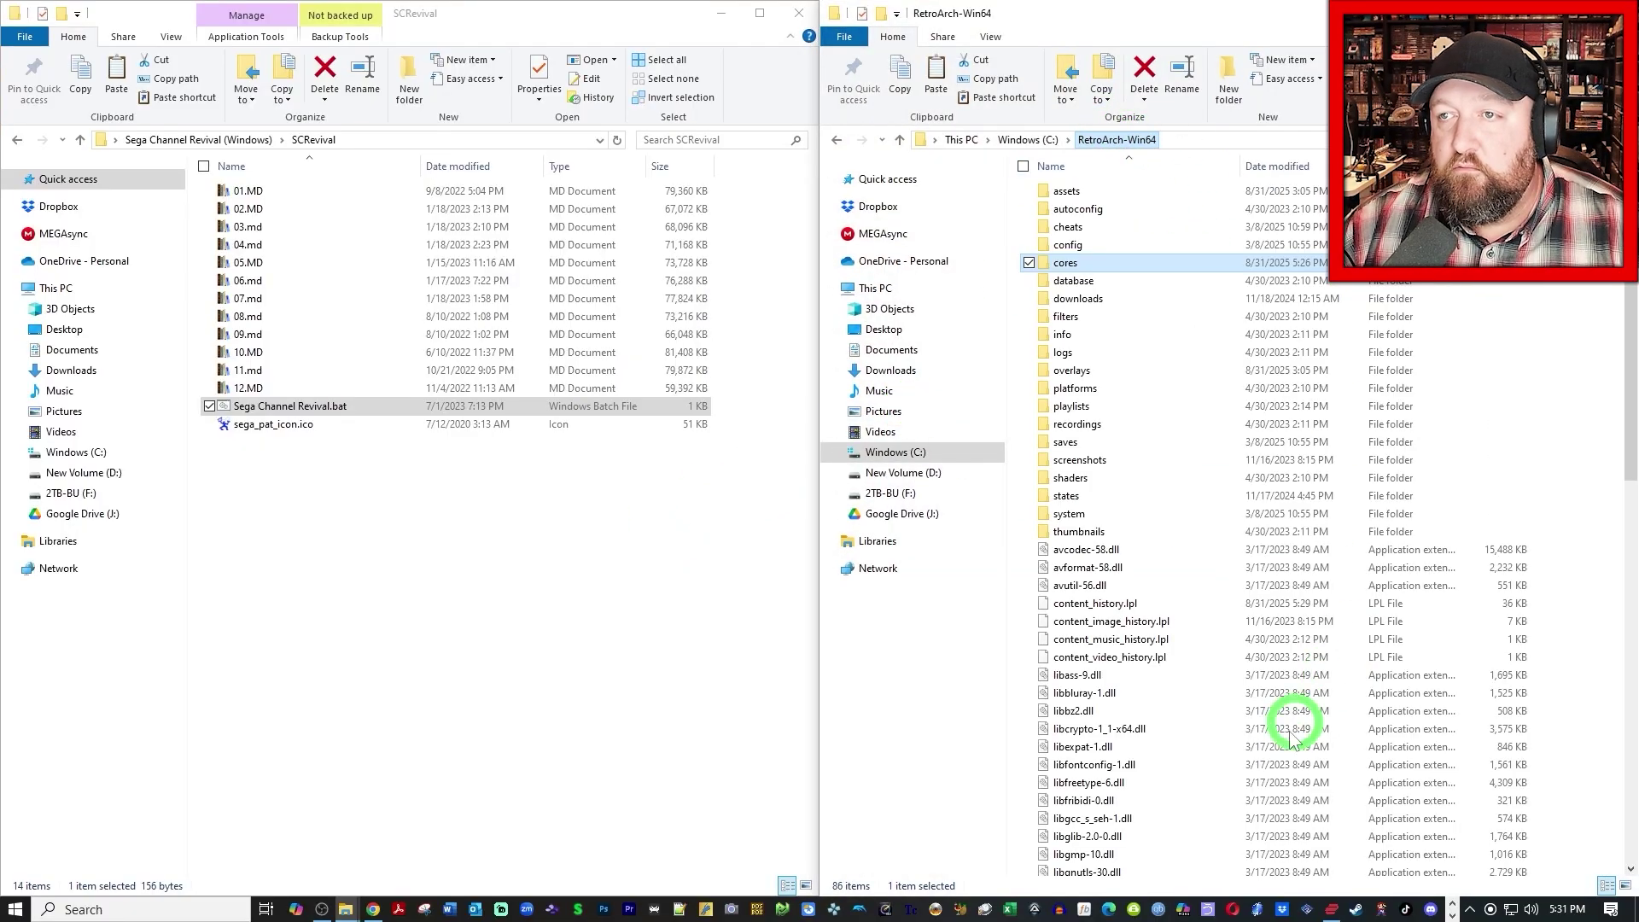
Step: Move the SCRevival folder from Sega Channel Revival (Windows) into RetroArch-Win64, re-sort the listing by name, and open the moved folder
click(274, 409)
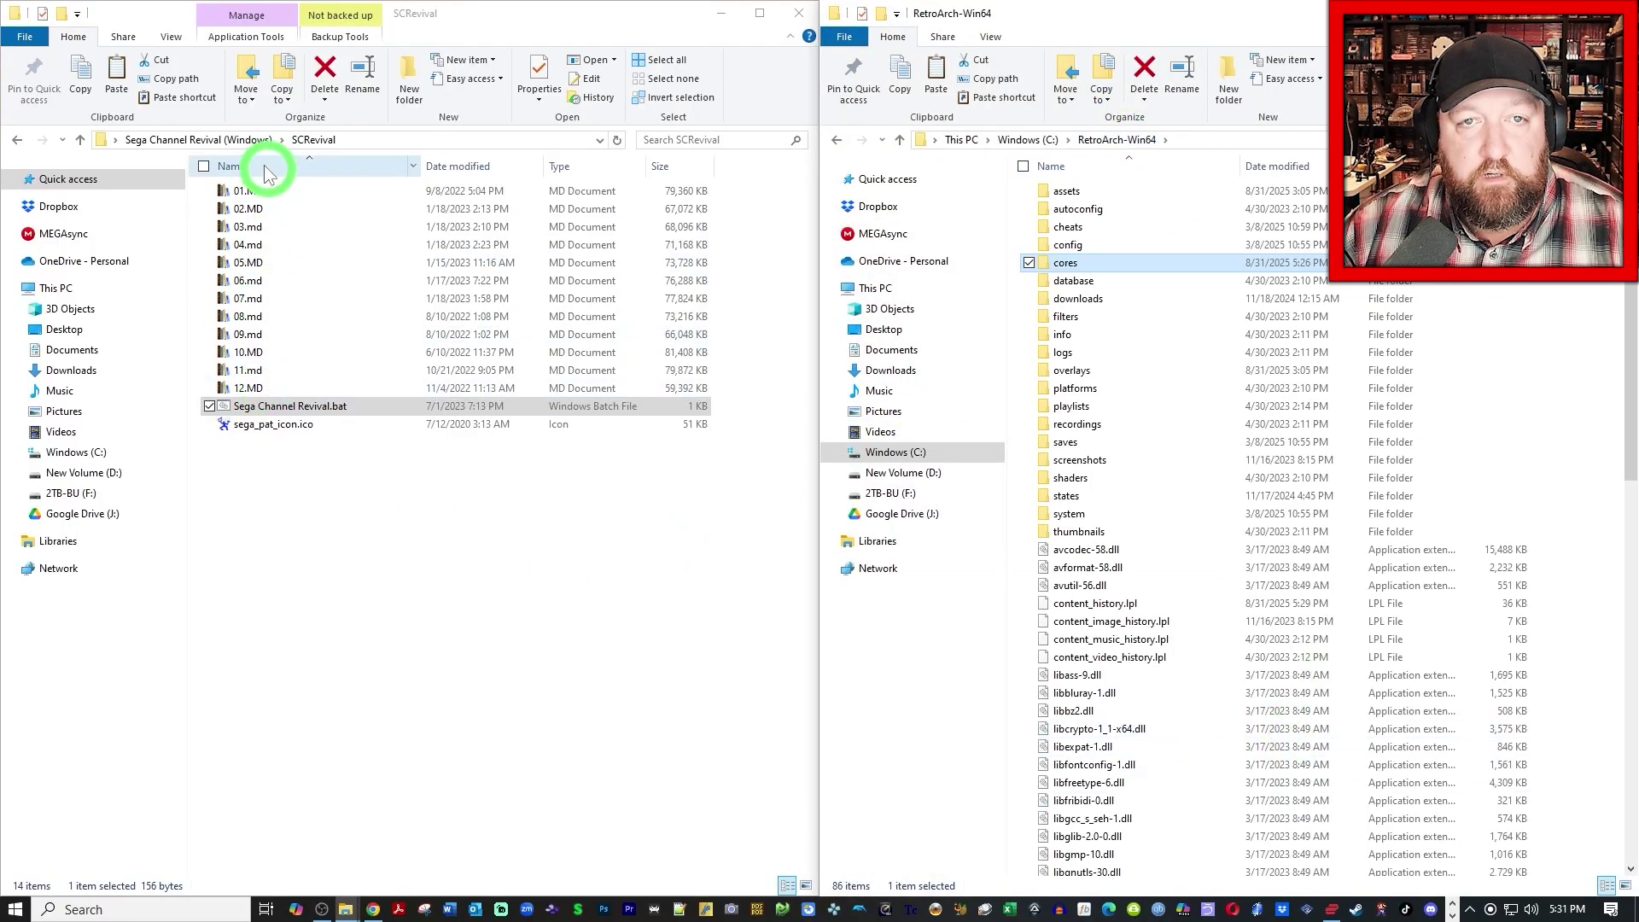
click(214, 142)
drag(256, 245, 1584, 295)
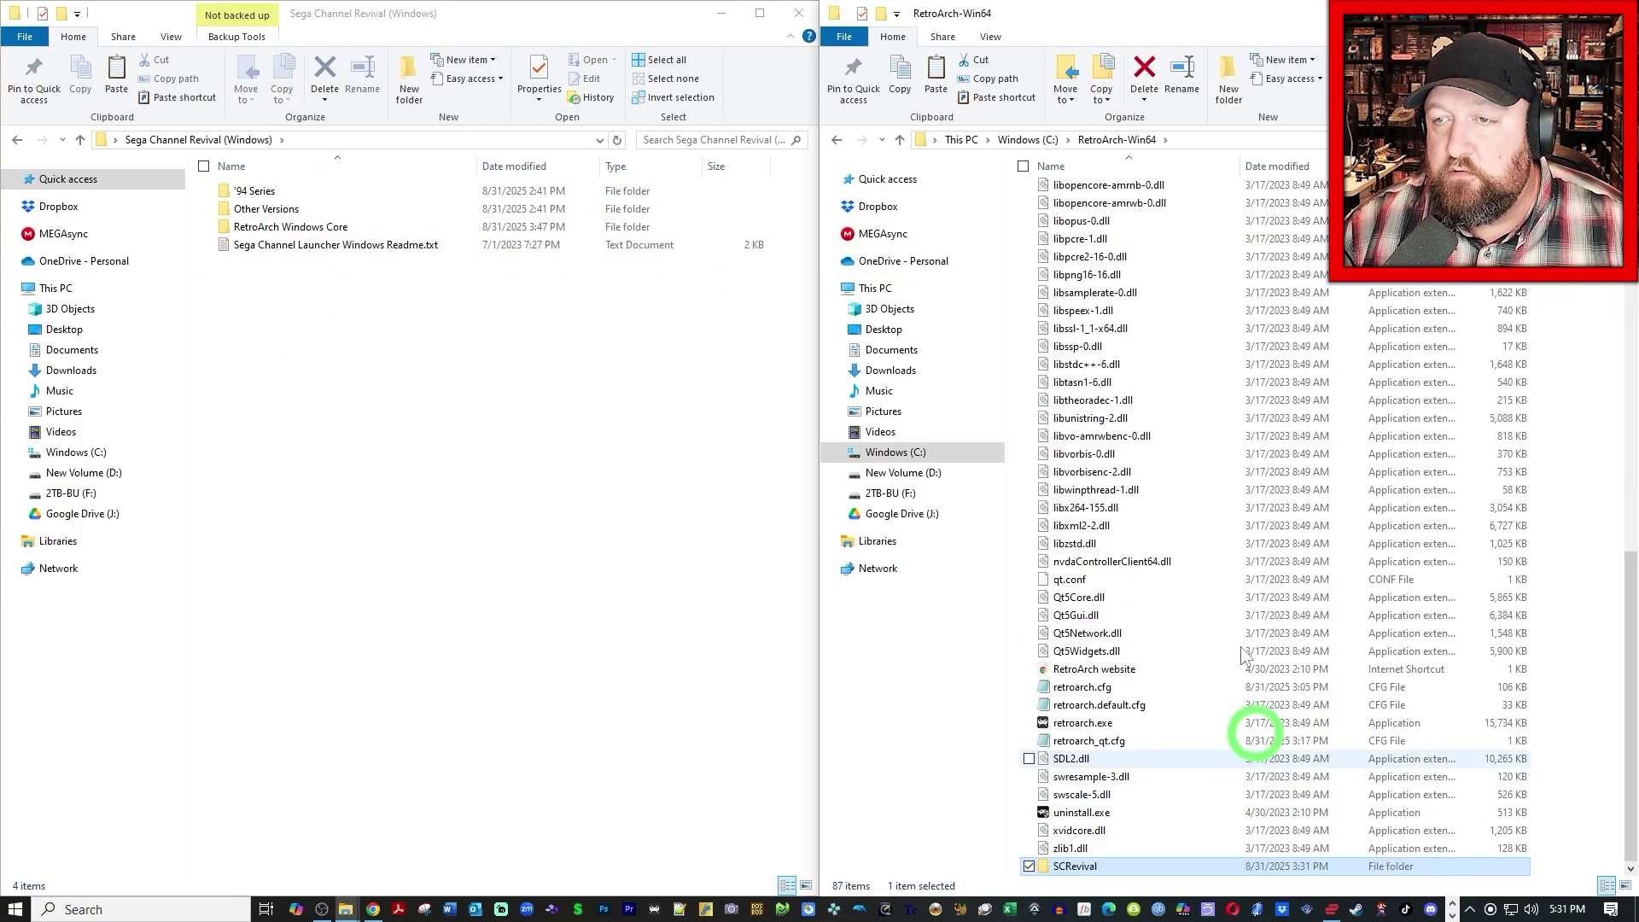
click(1125, 172)
click(1125, 171)
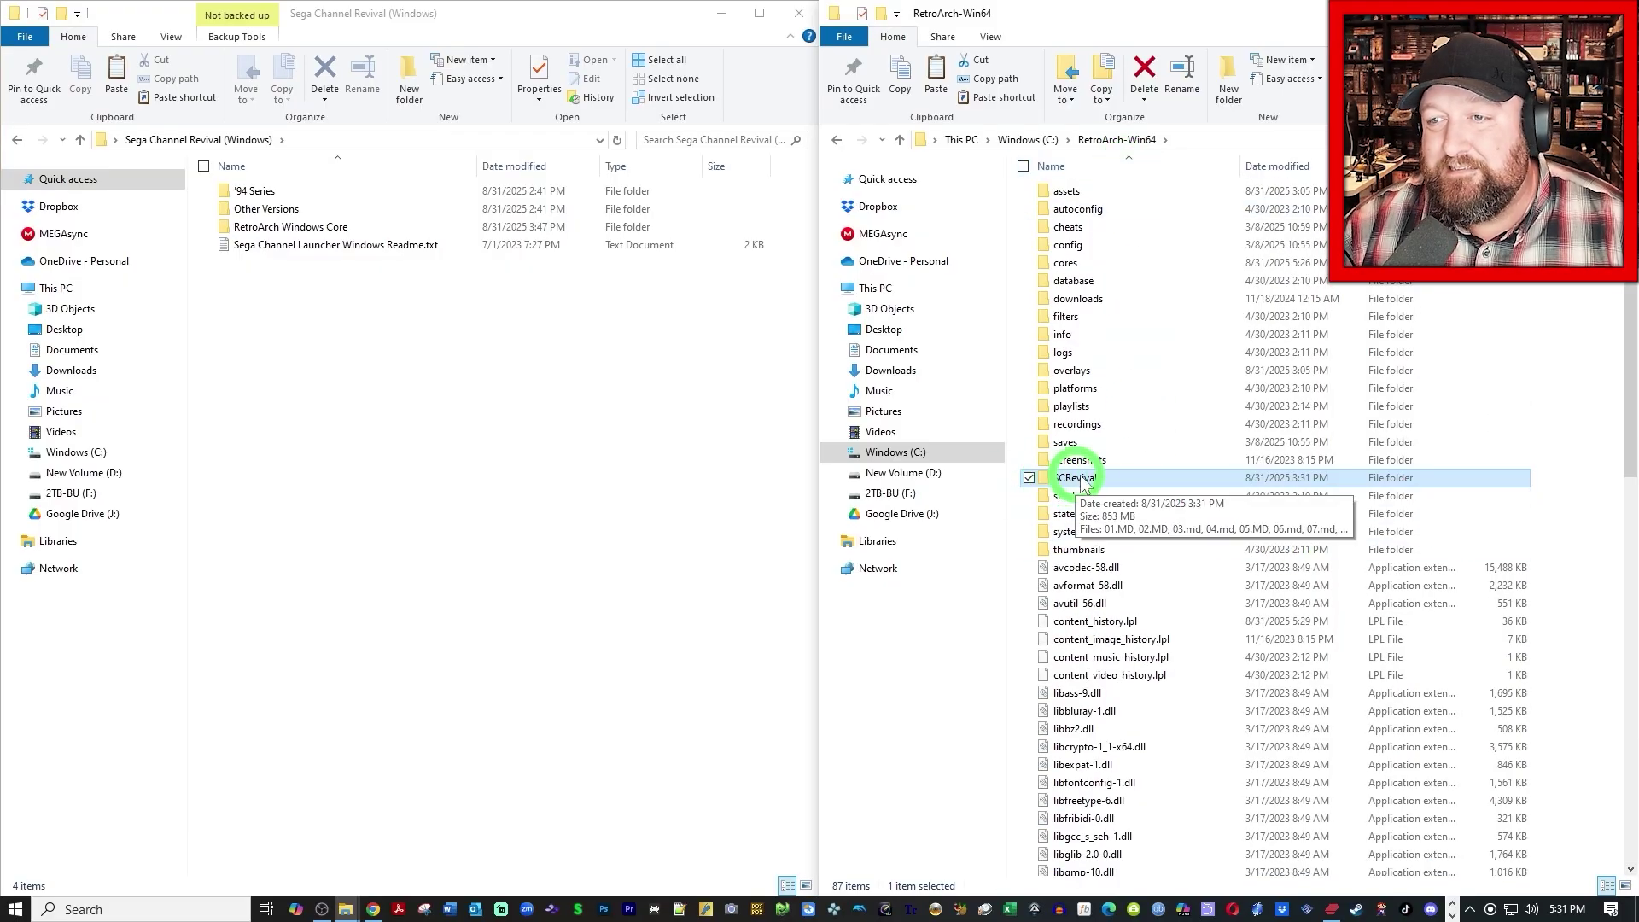
double_click(1115, 480)
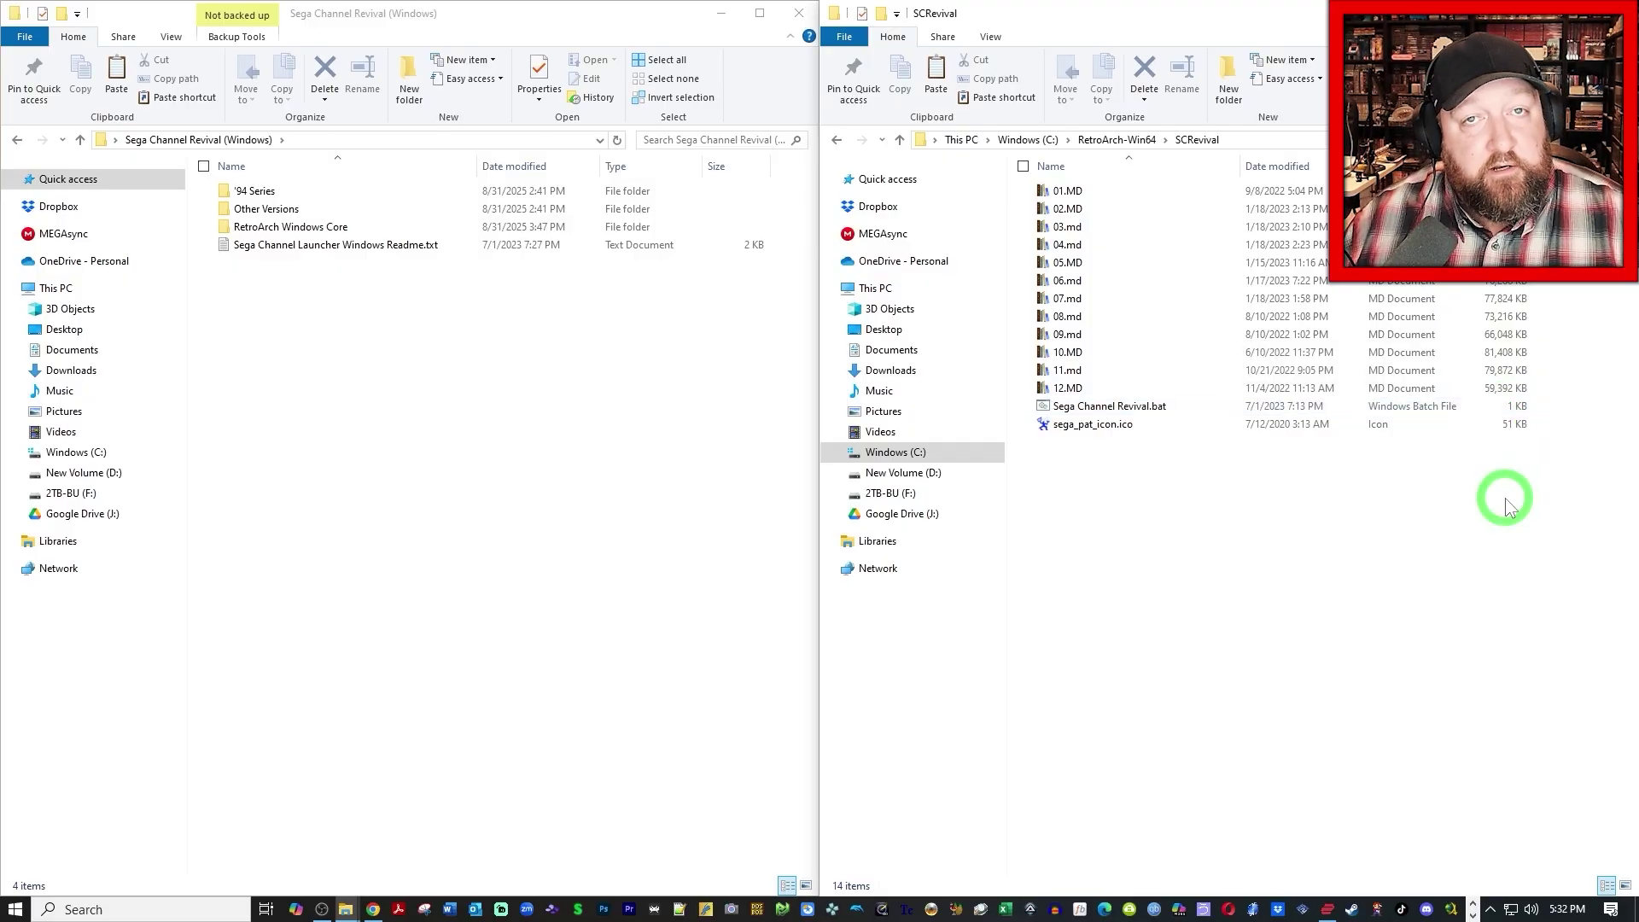
Step: Clear the open windows off the desktop and place Sega Channel Revival.bat beneath the sega-channel collection folder
click(722, 17)
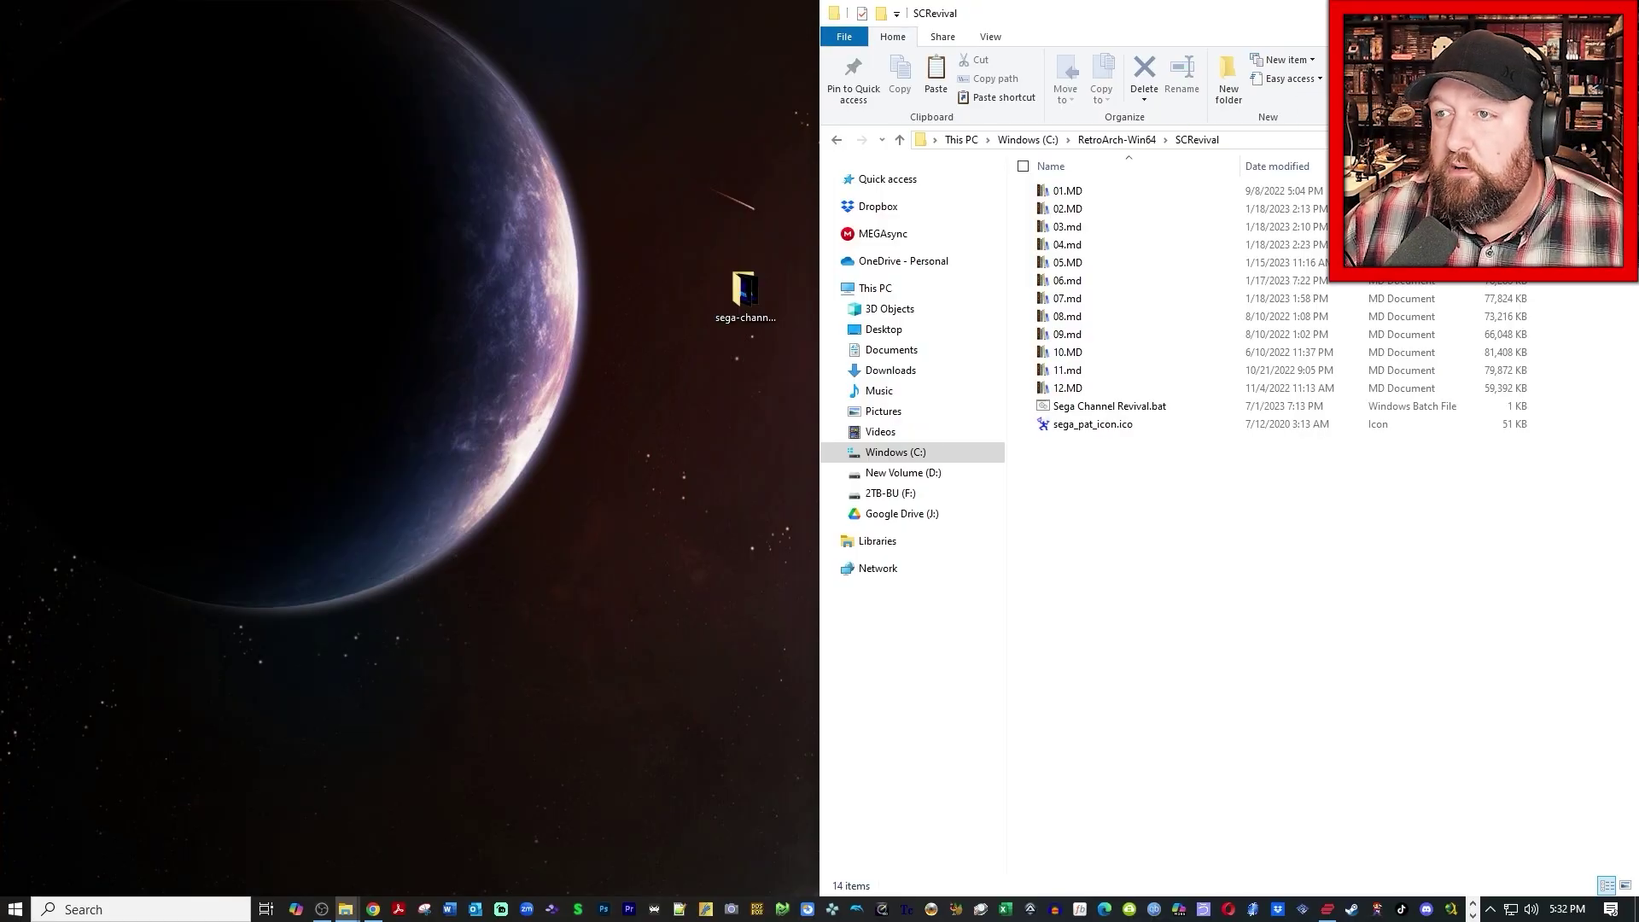
key(super+d)
click(552, 898)
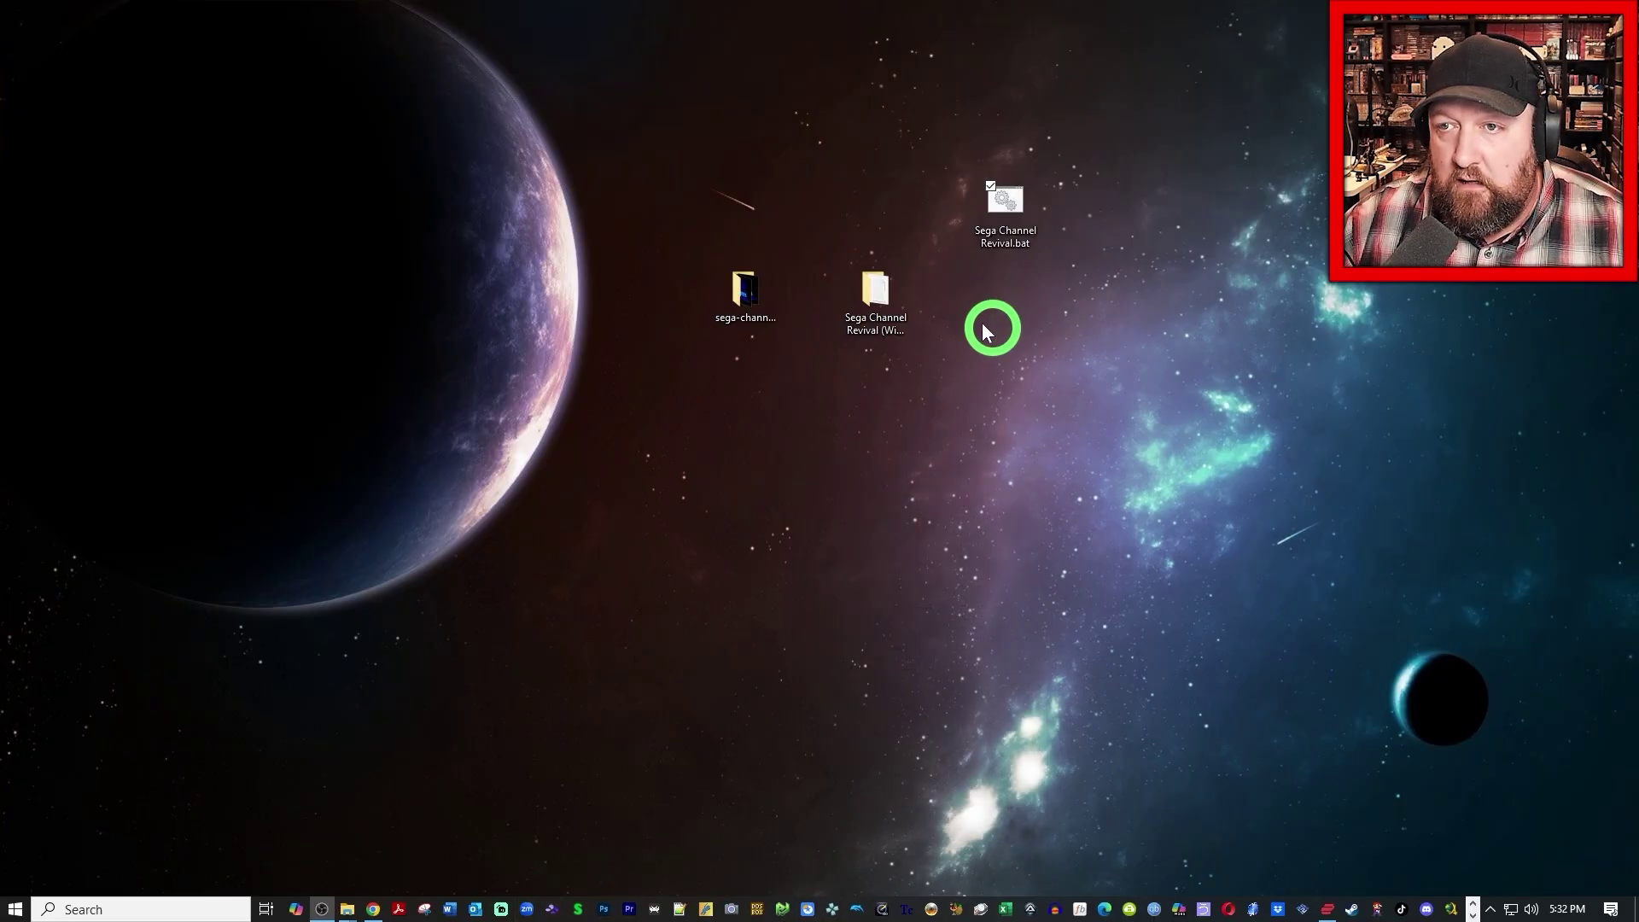
drag(1008, 242, 748, 418)
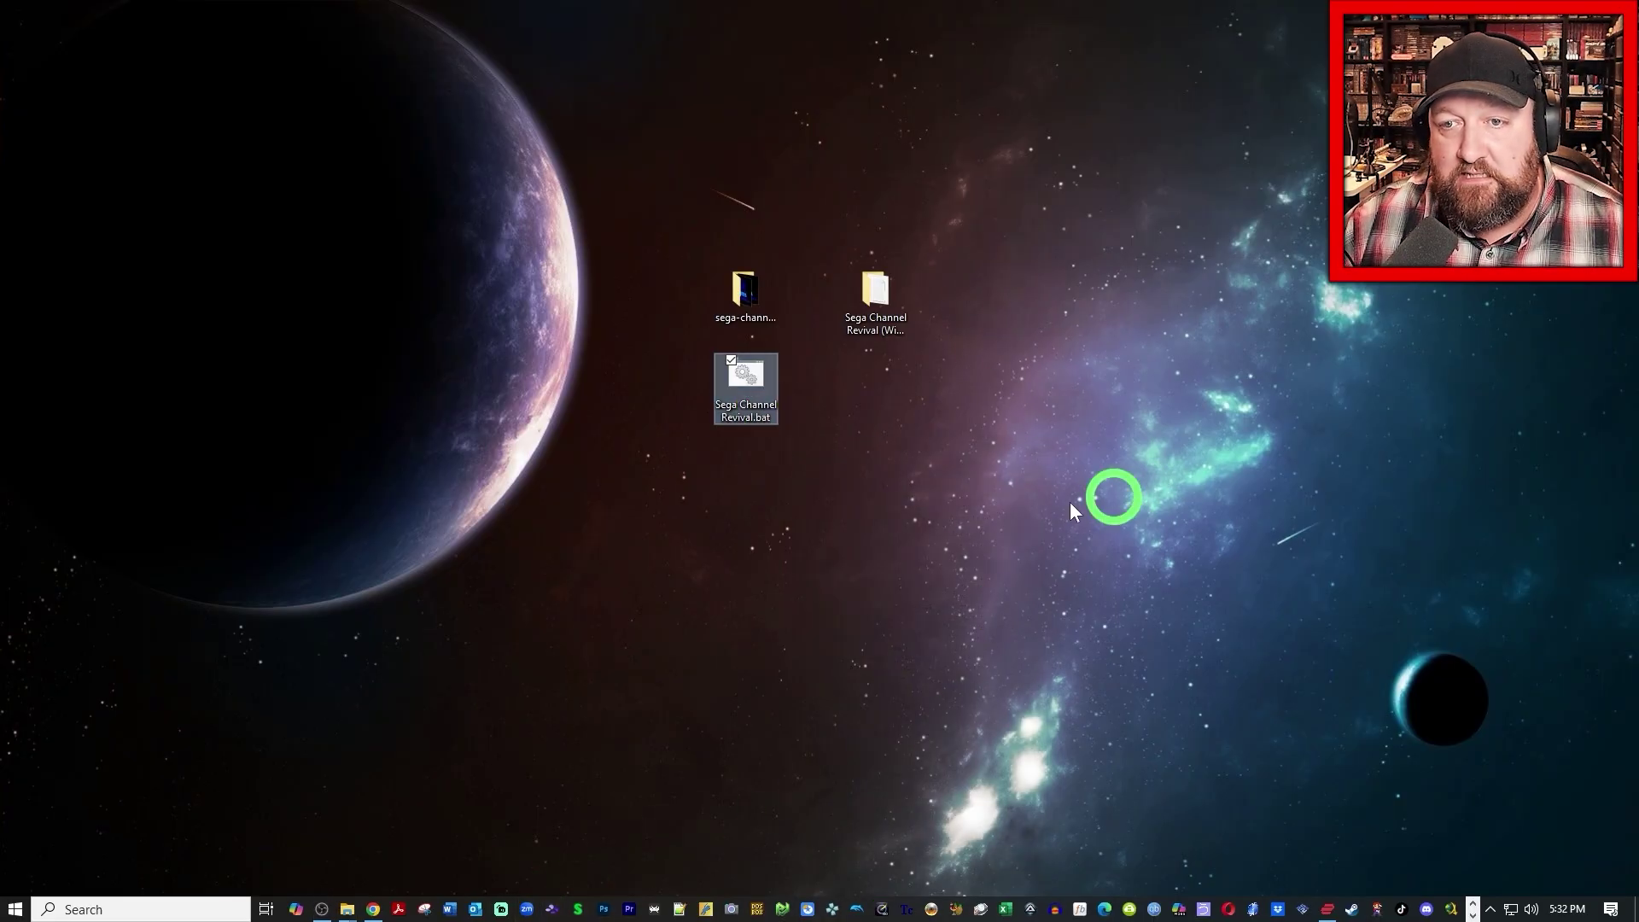
Step: Launch Sega Channel Revival from the desktop batch file and move the RetroArch window away from the command window
double_click(732, 409)
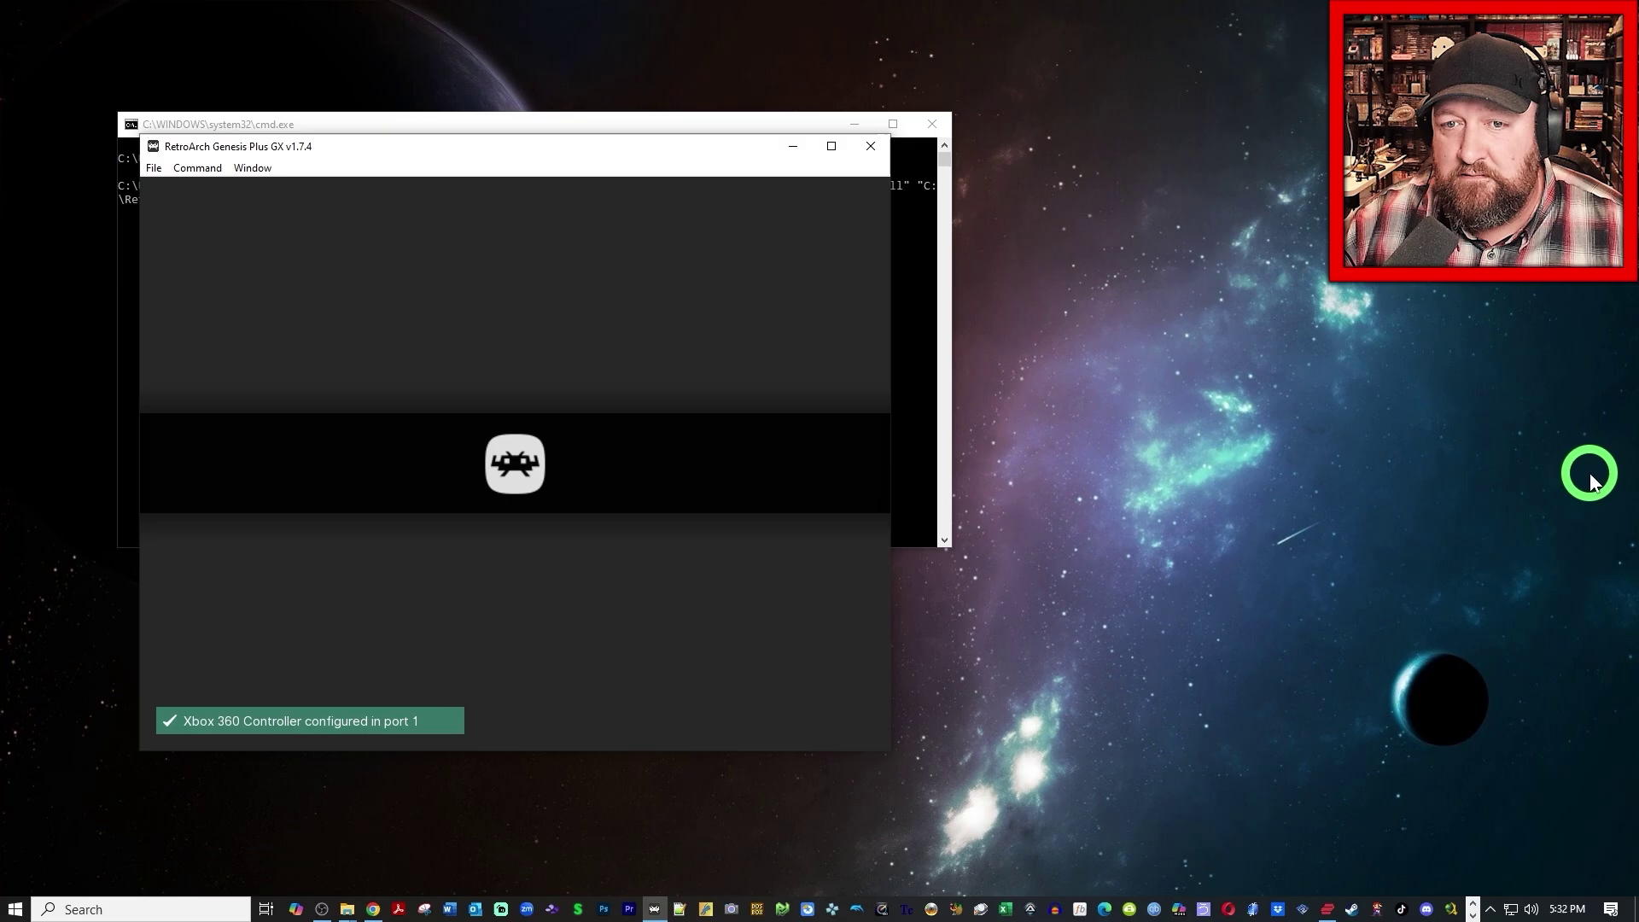
click(651, 147)
drag(650, 146, 861, 106)
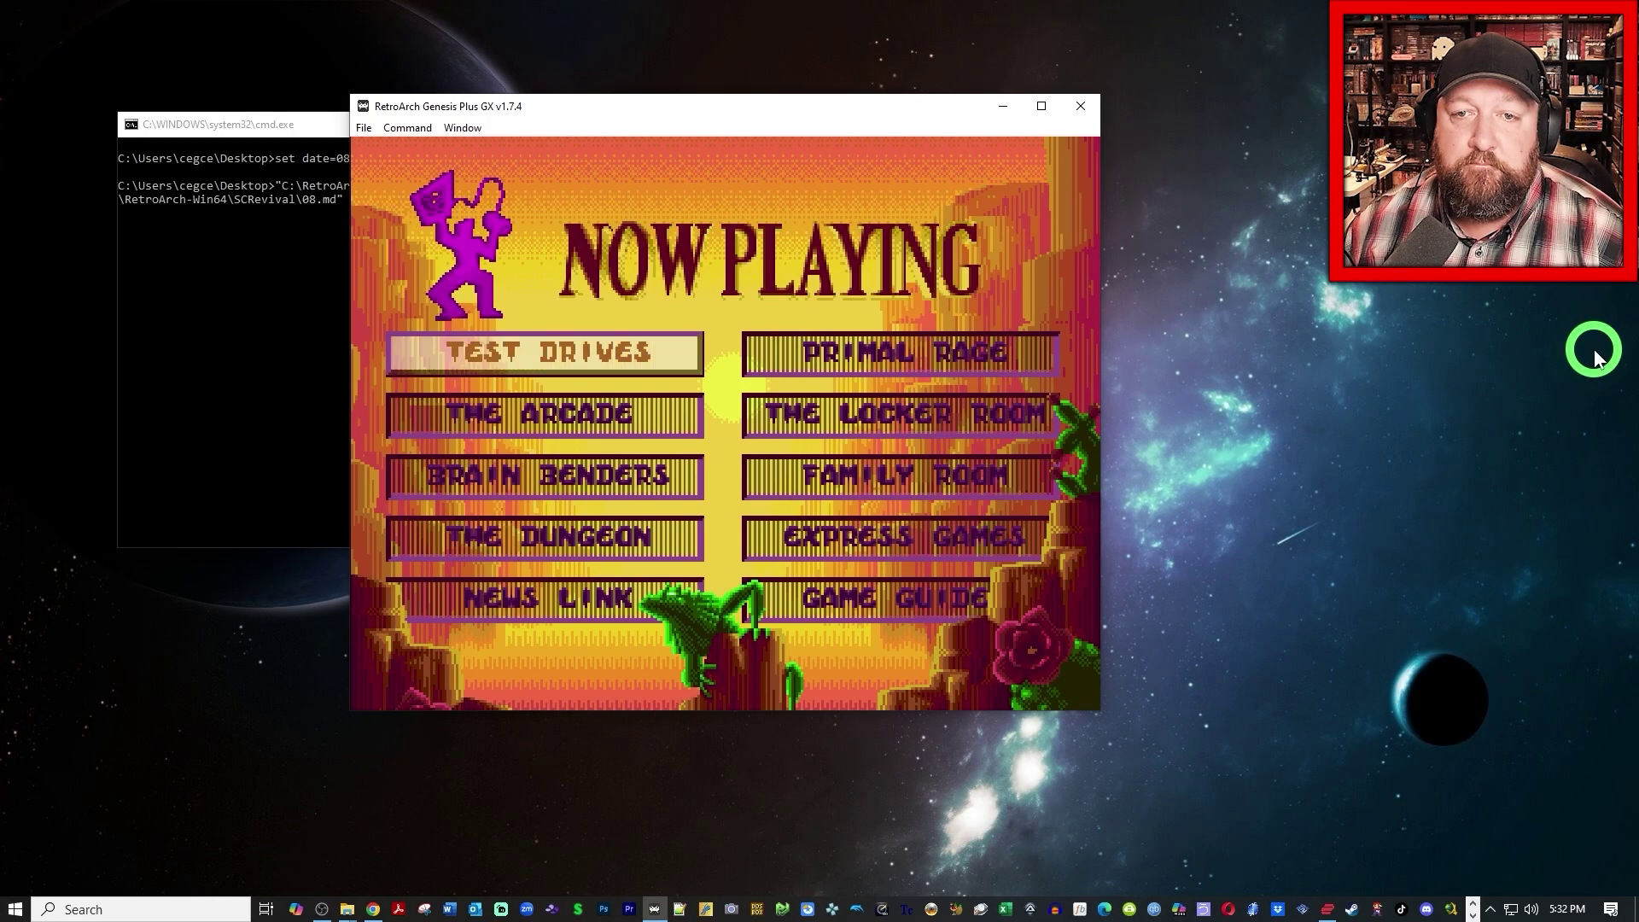
Step: Browse the categories on the Now Playing menu and open The Locker Room
key(Right)
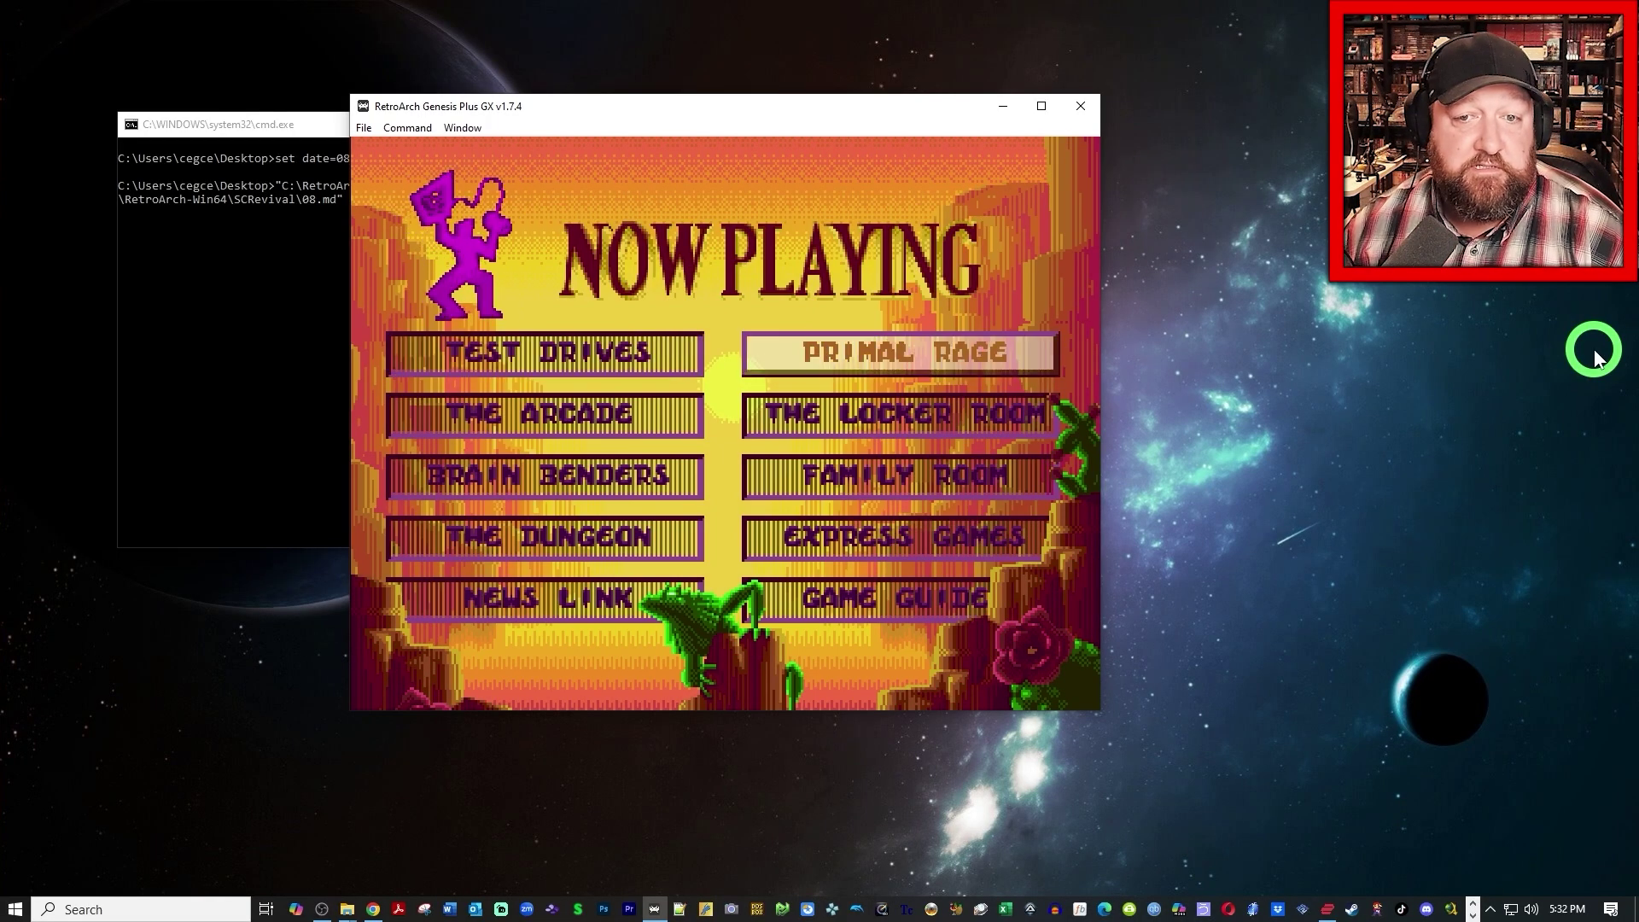
key(Down)
key(Left)
key(Down)
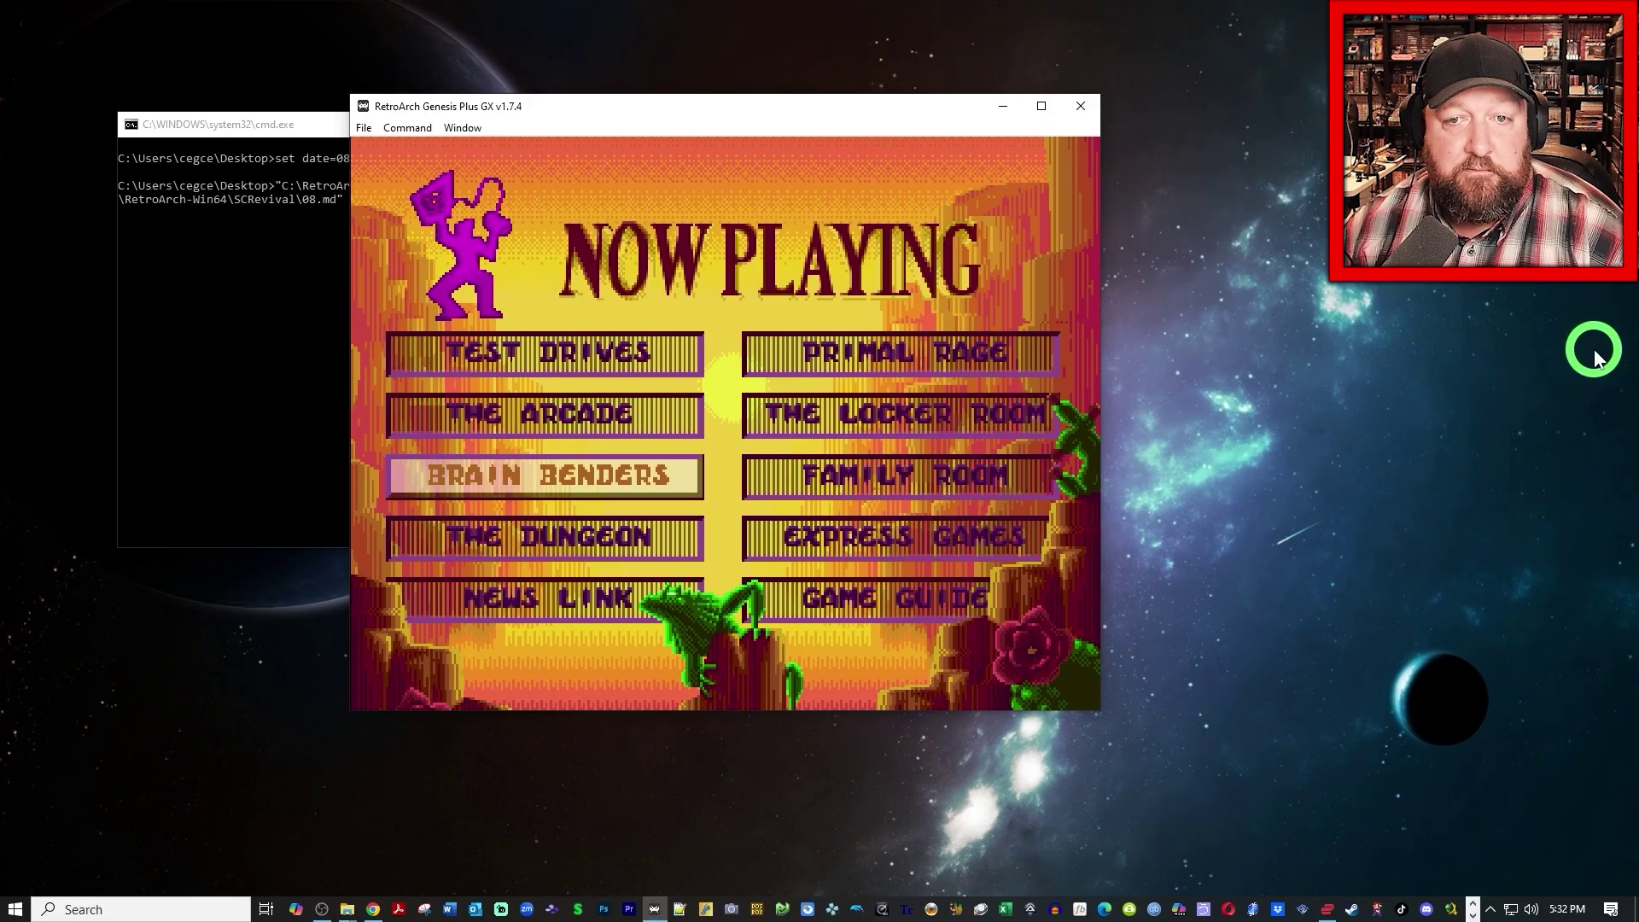
key(Up)
key(Right)
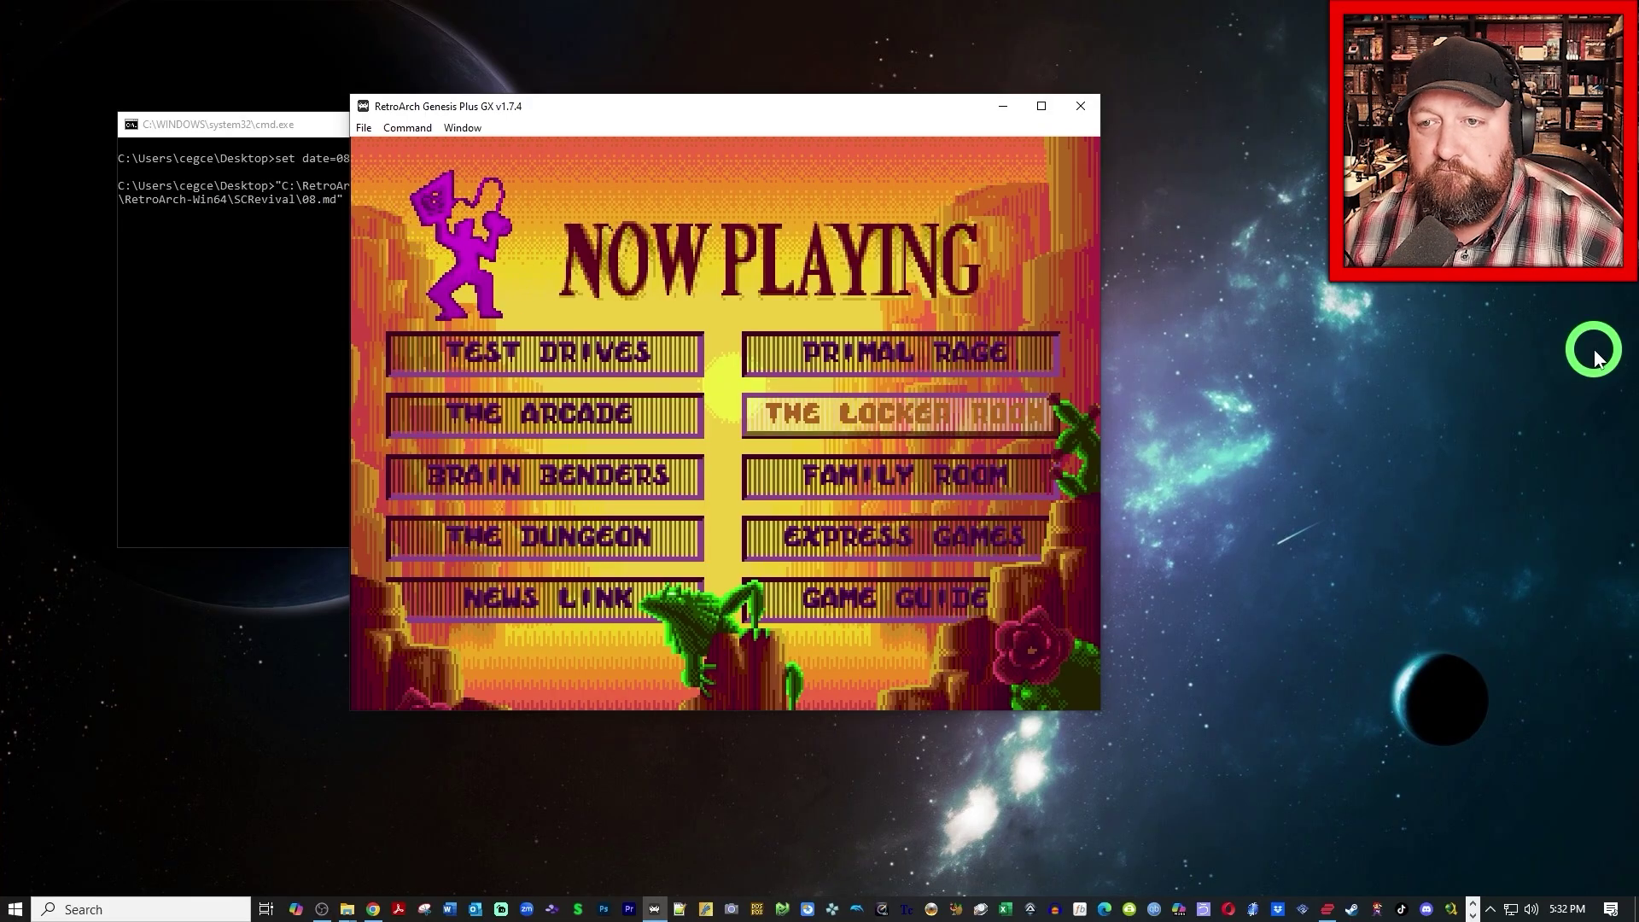
key(Return)
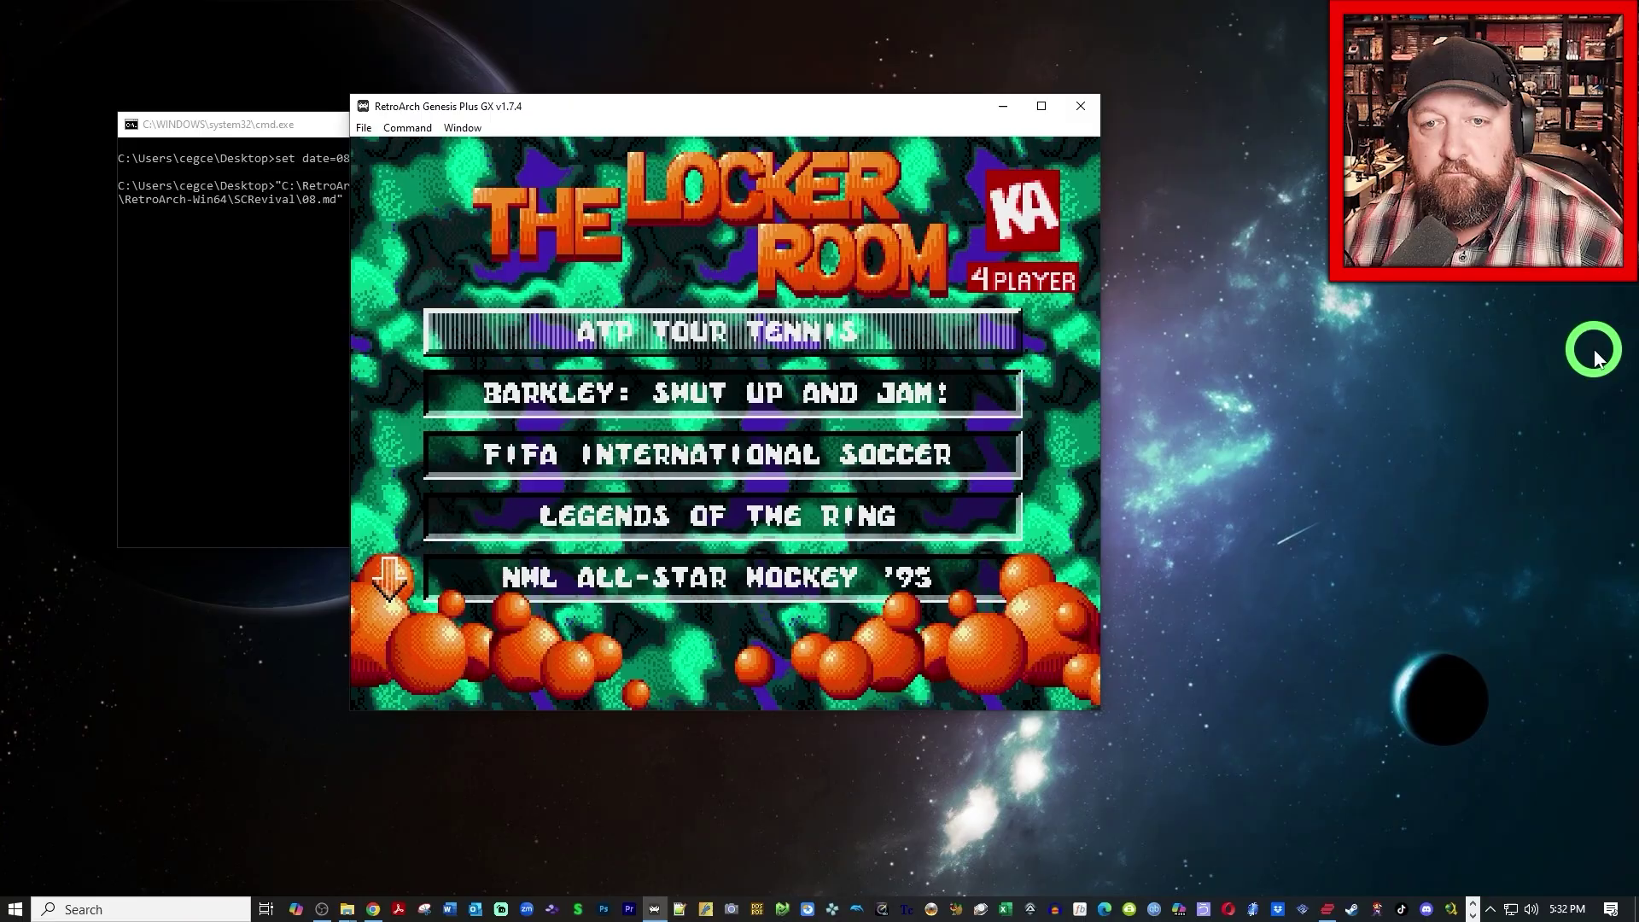
Step: Go down through The Locker Room game list and return to the Now Playing menu
key(Down)
key(Down)
key(Down)
key(z)
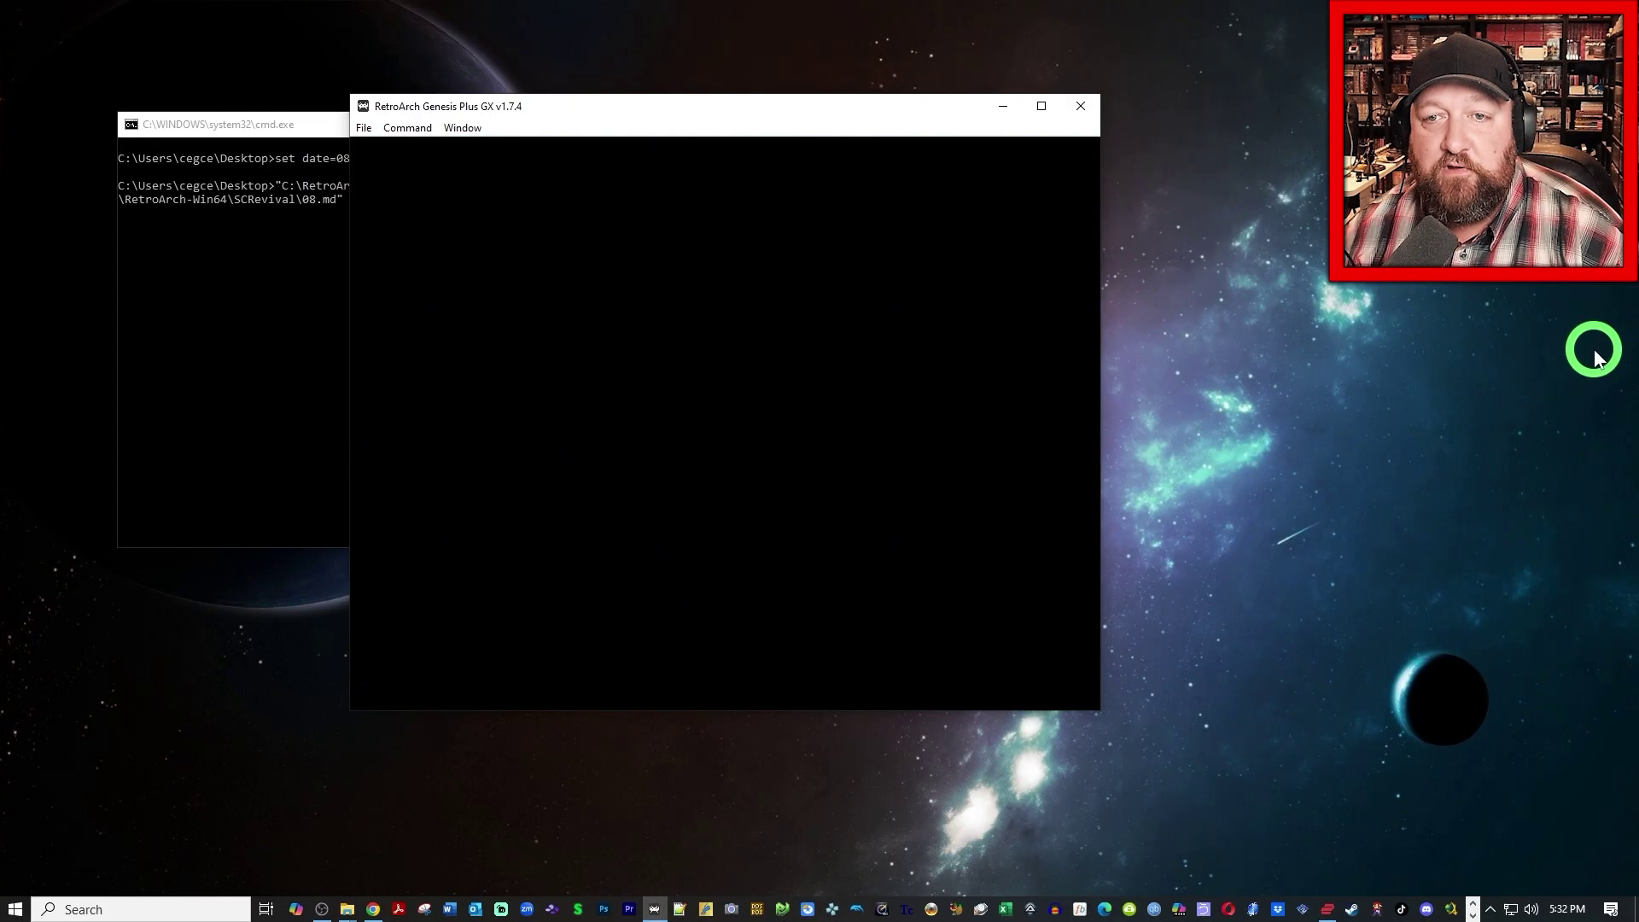
Step: Move through the Now Playing categories to Test Drives and open it
key(Down)
key(Down)
key(Up)
key(Up)
key(Up)
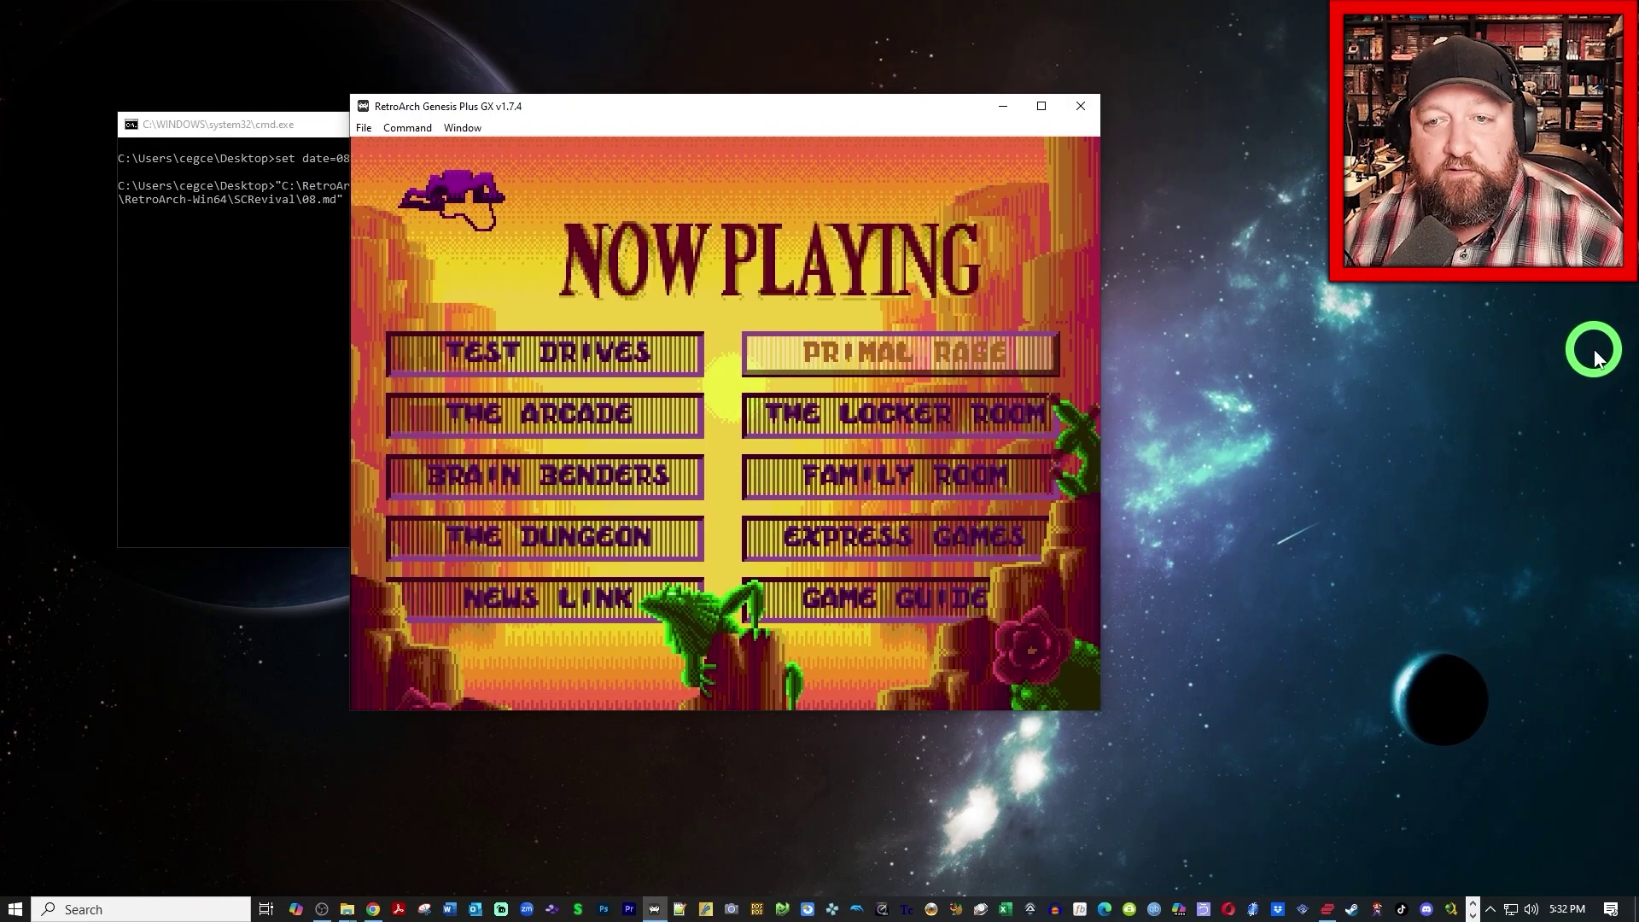
key(Left)
key(Return)
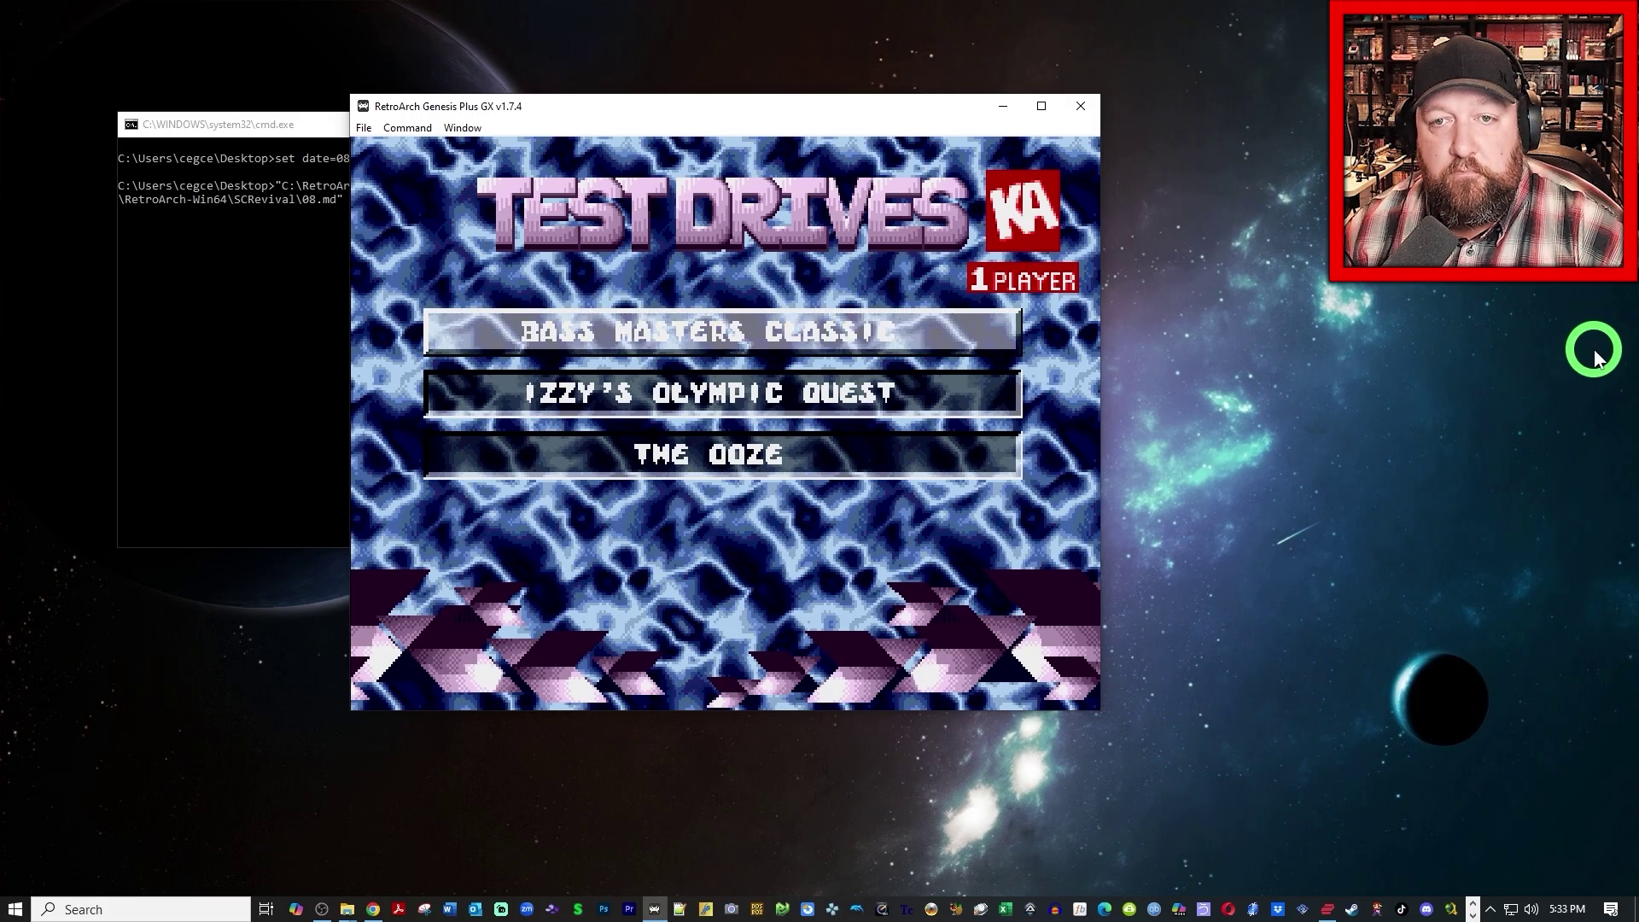
Step: Leave Test Drives and browse the Now Playing categories from News Link across to Family Room
key(z)
key(Down)
key(Down)
key(Down)
key(Down)
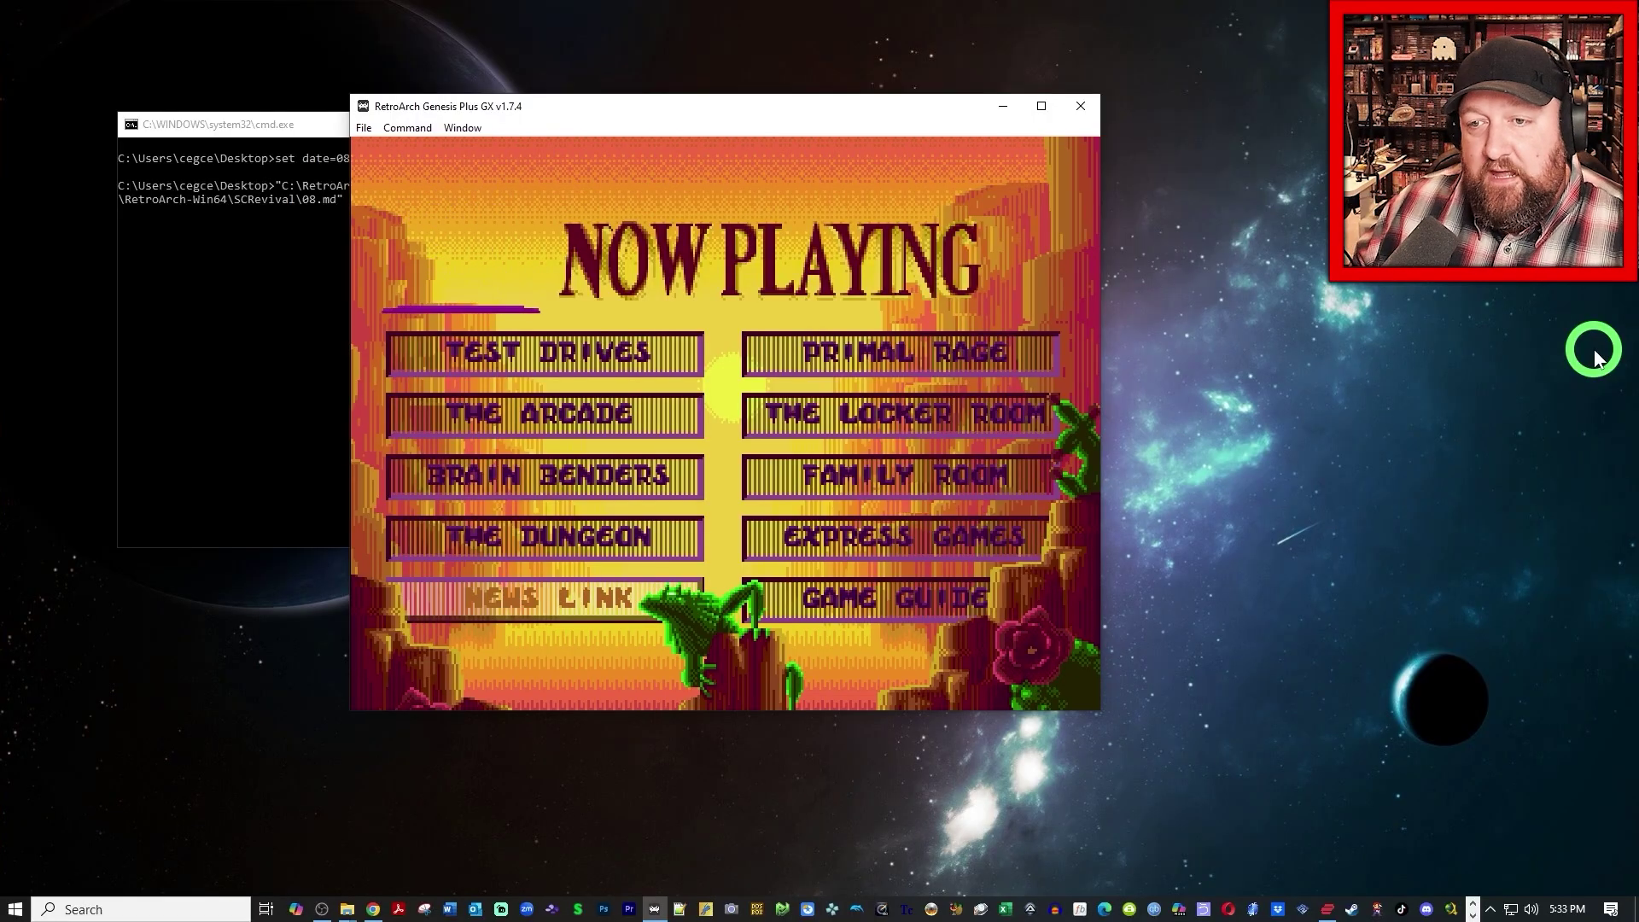
key(Up)
key(Right)
key(Up)
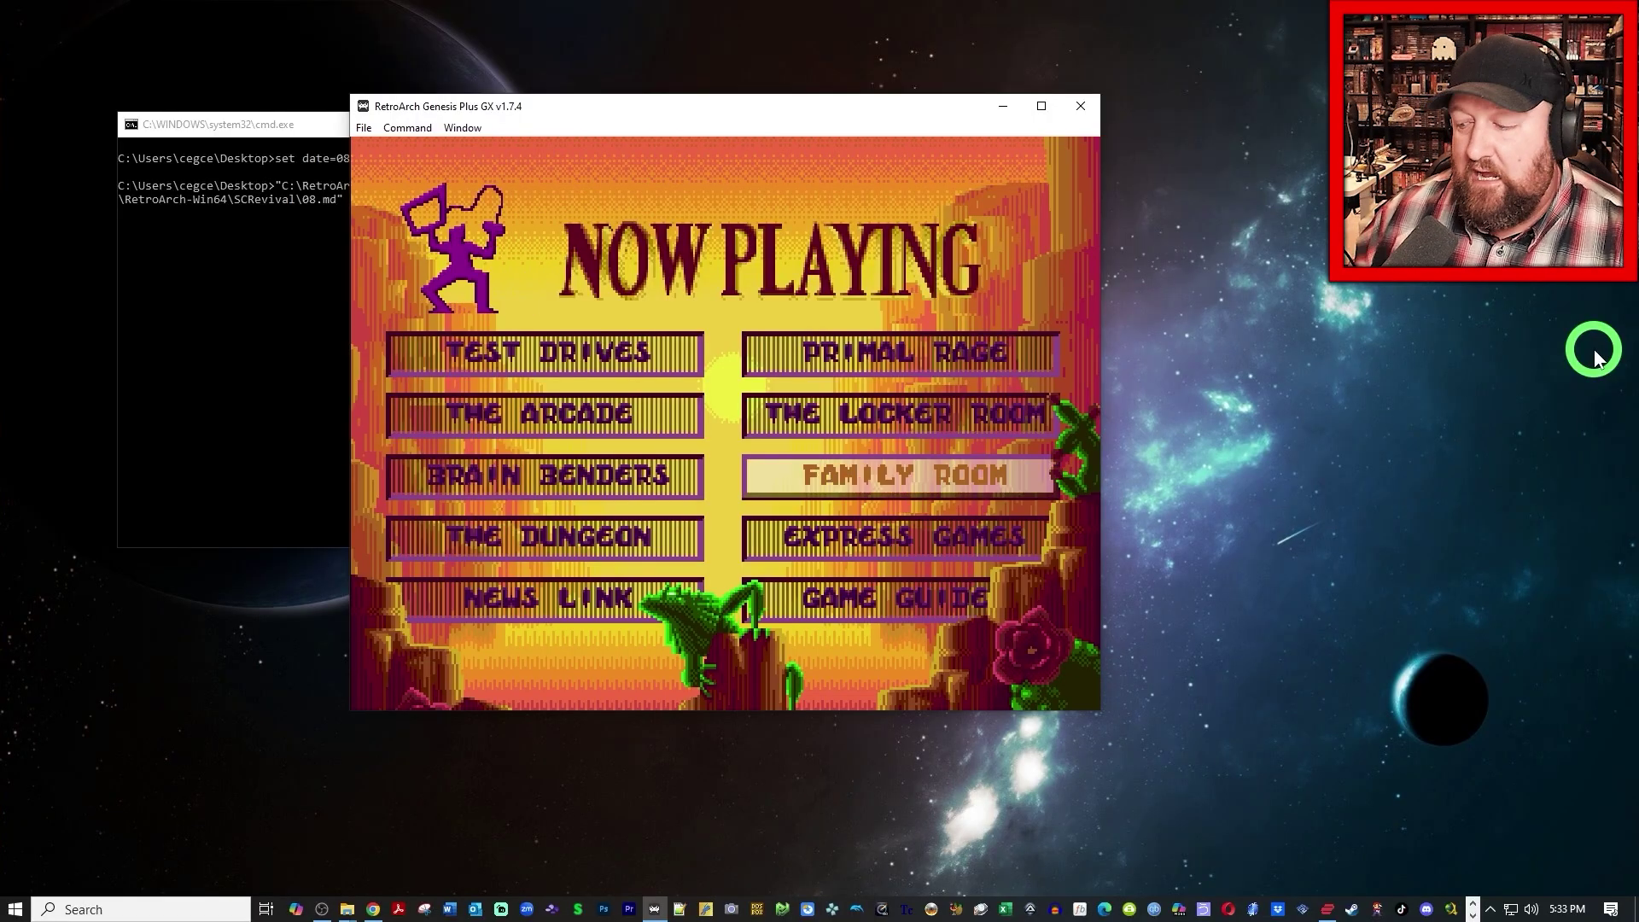
Step: Close RetroArch and move Sega Channel Revival.bat and the sega-channel-revival-complete-collection folder to the desktop's corner
click(1077, 106)
drag(743, 375, 36, 43)
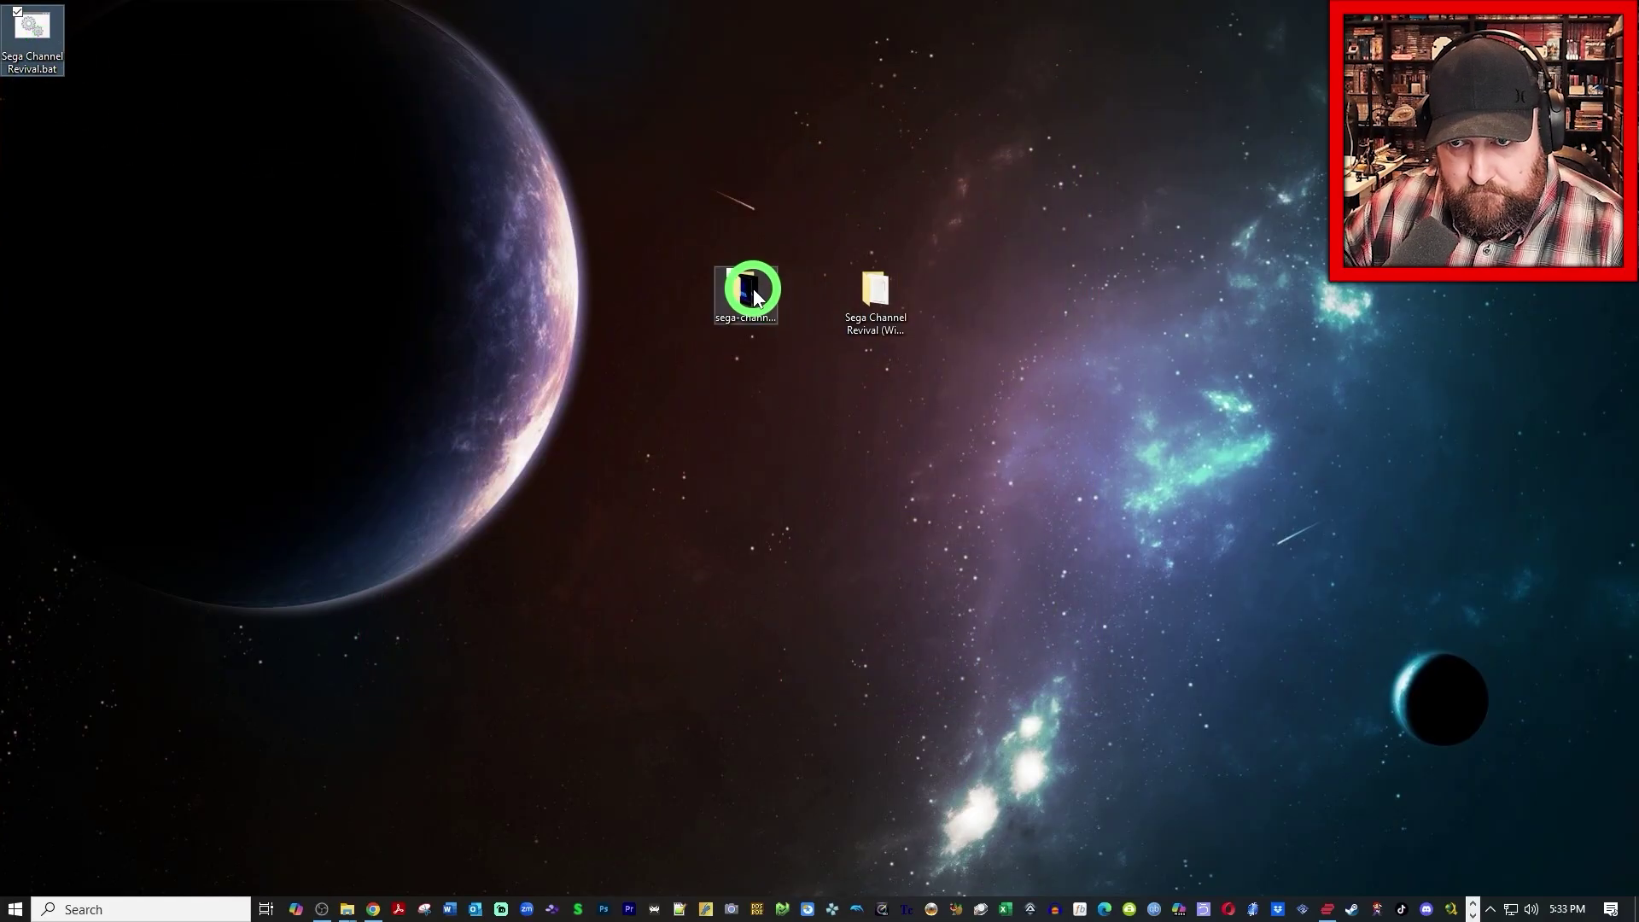
drag(747, 290, 51, 145)
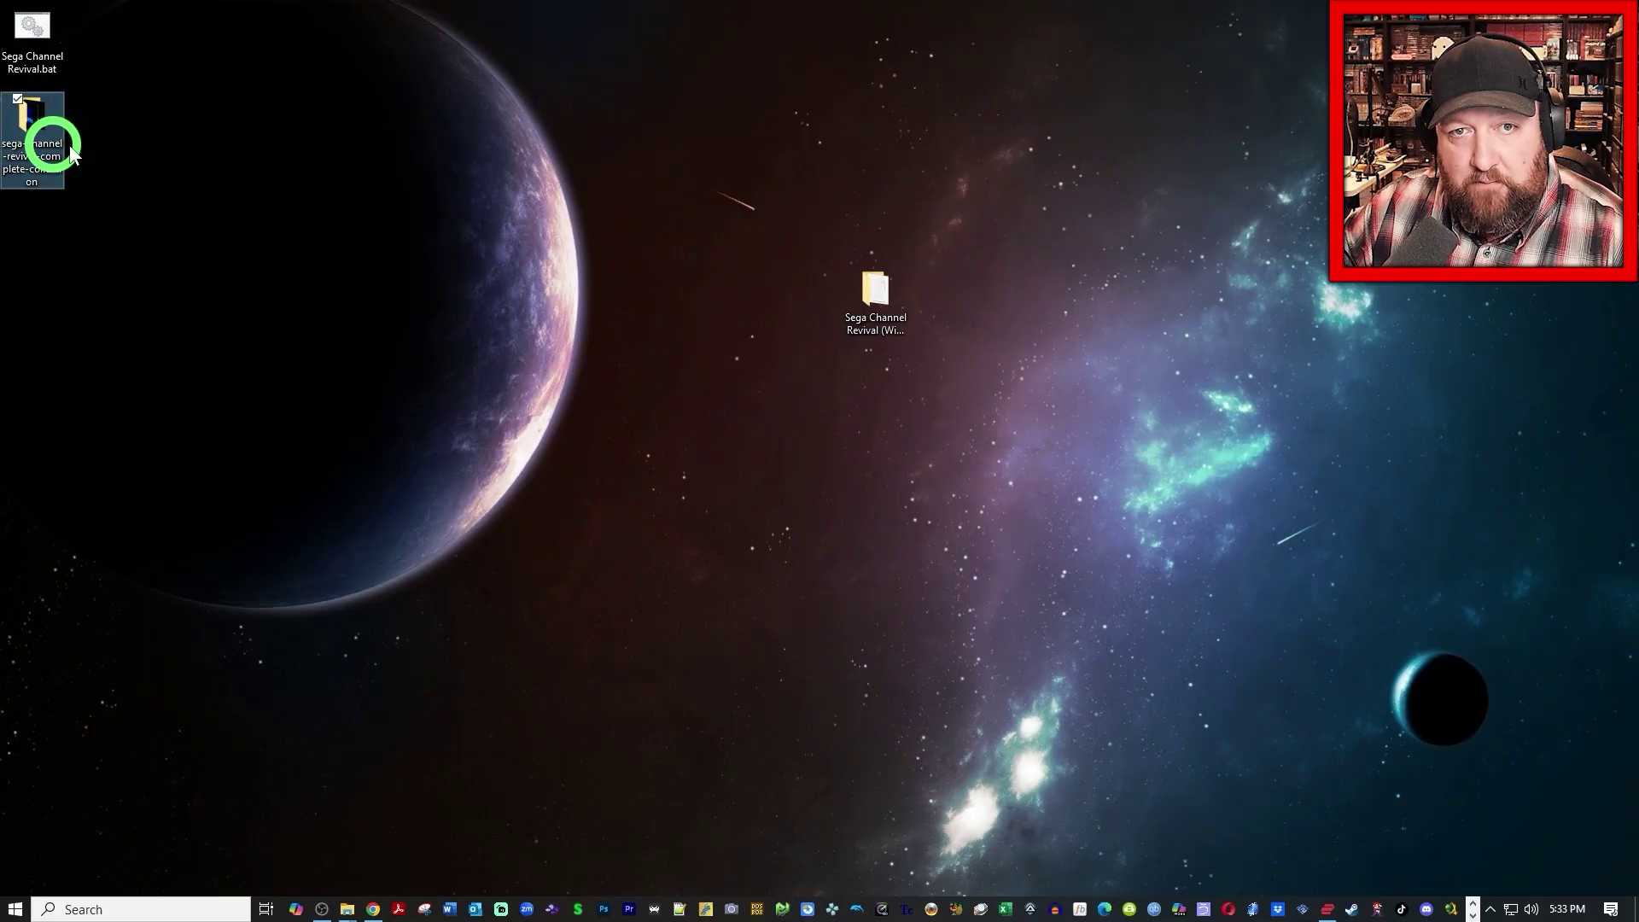
Step: Relaunch Sega Channel Revival from the batch file on the desktop
click(879, 309)
click(933, 296)
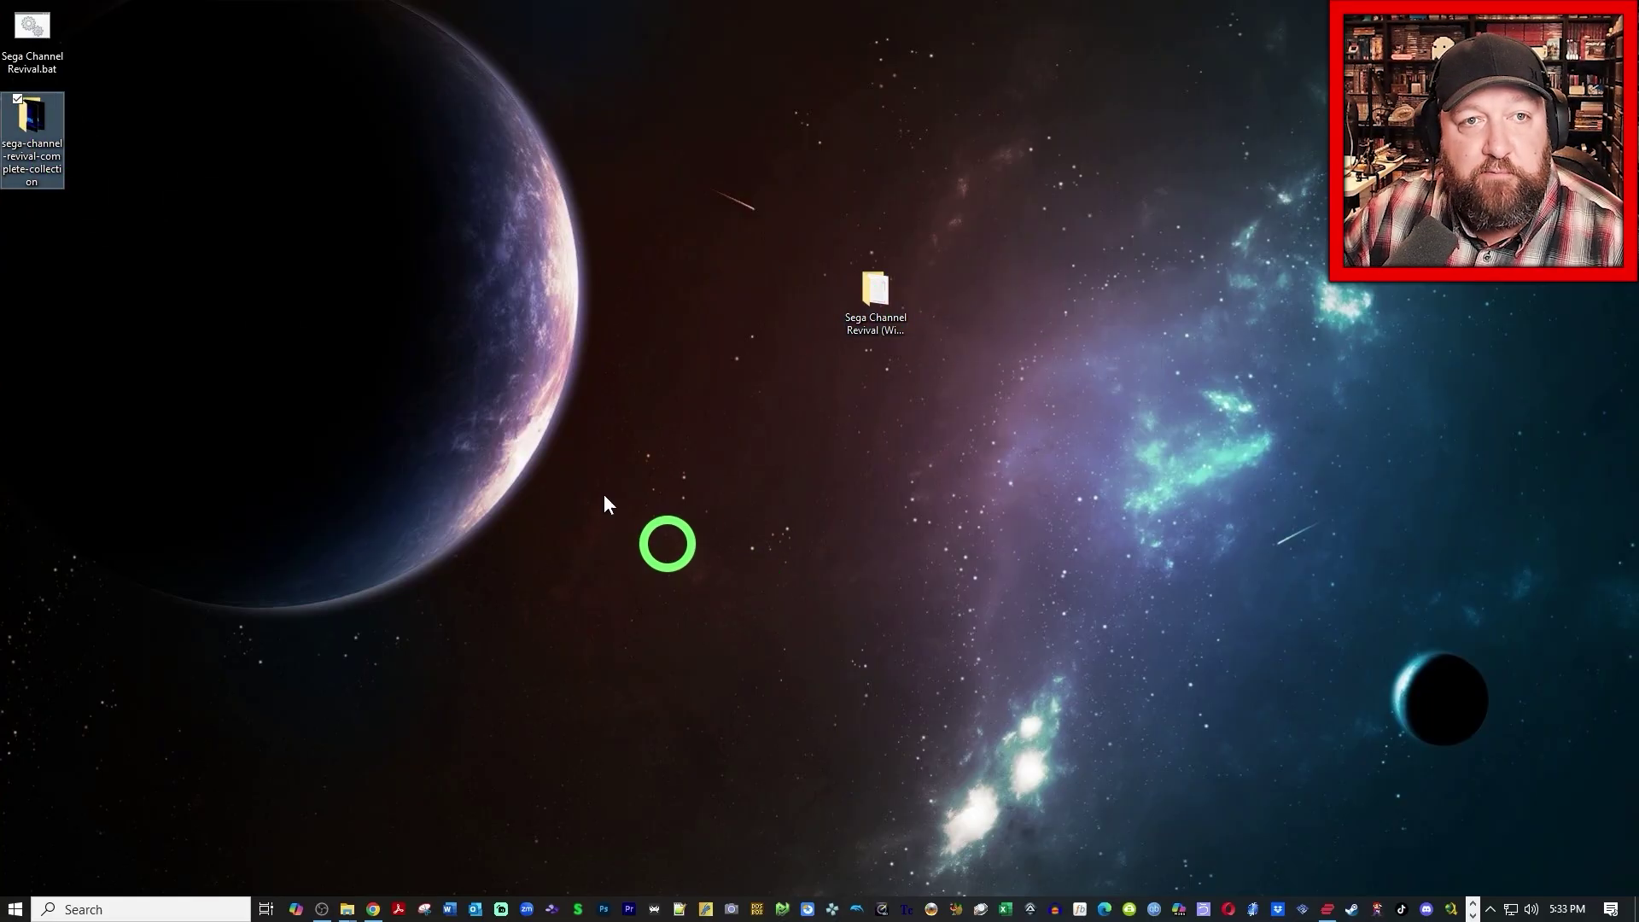
double_click(38, 42)
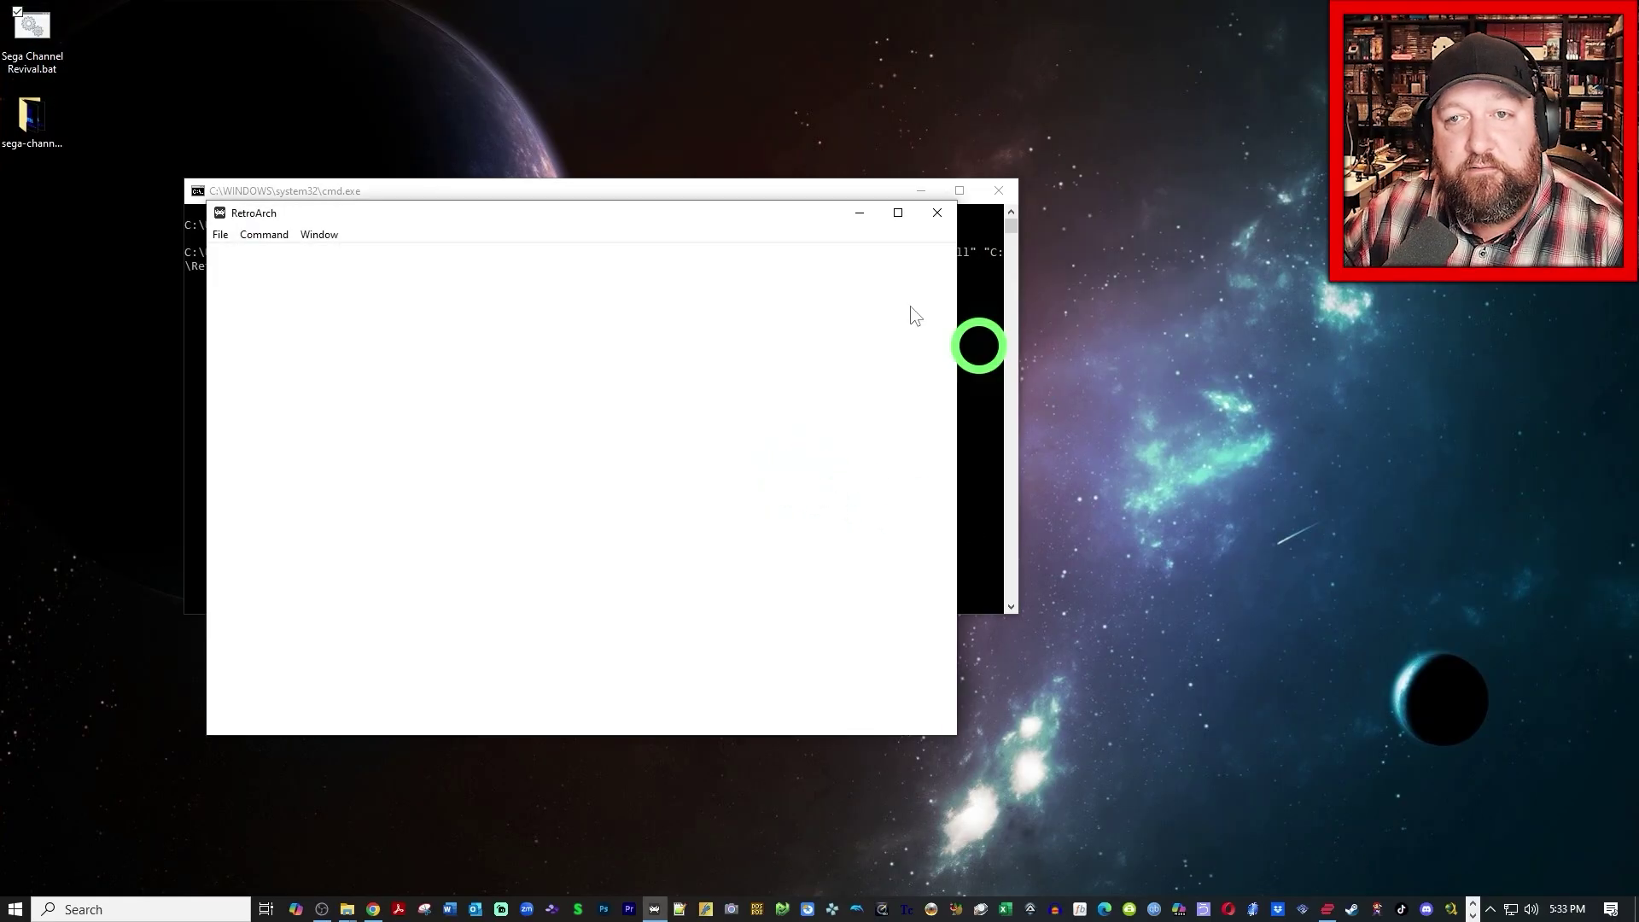